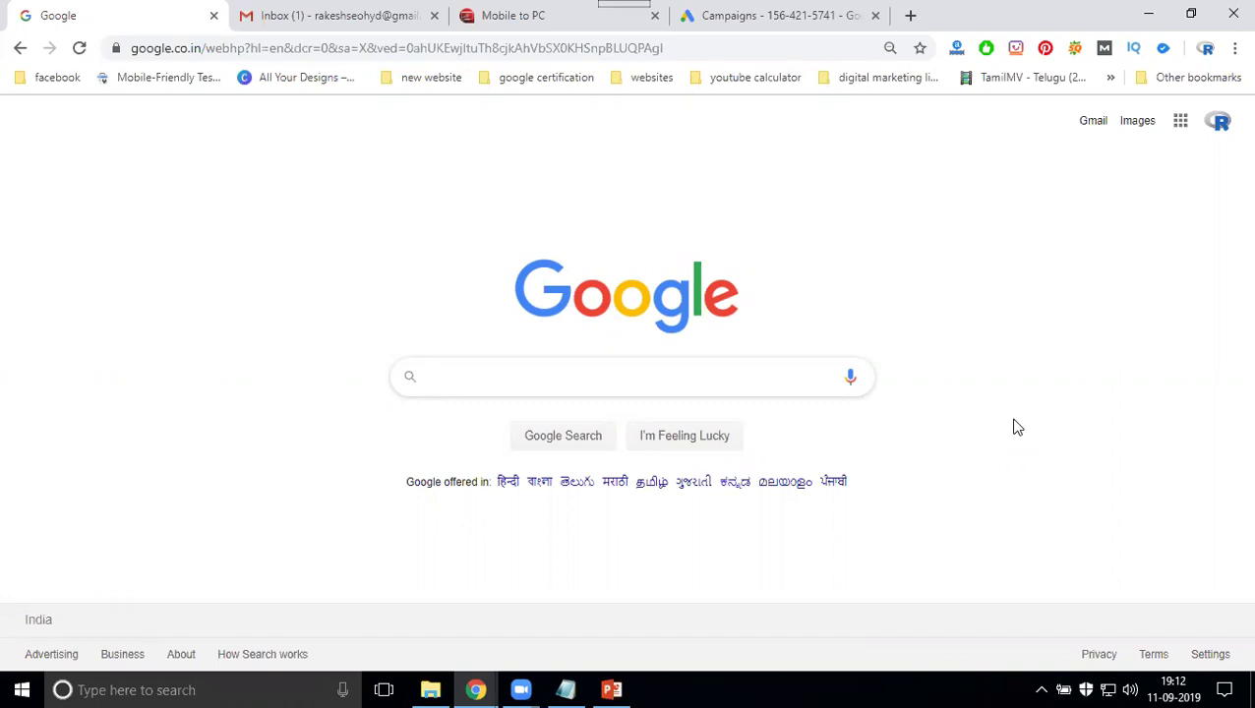
# Open the ICICI Pru Term Plan ad among the Gmail promotions, examine its content and return to the inbox
pyautogui.click(313, 14)
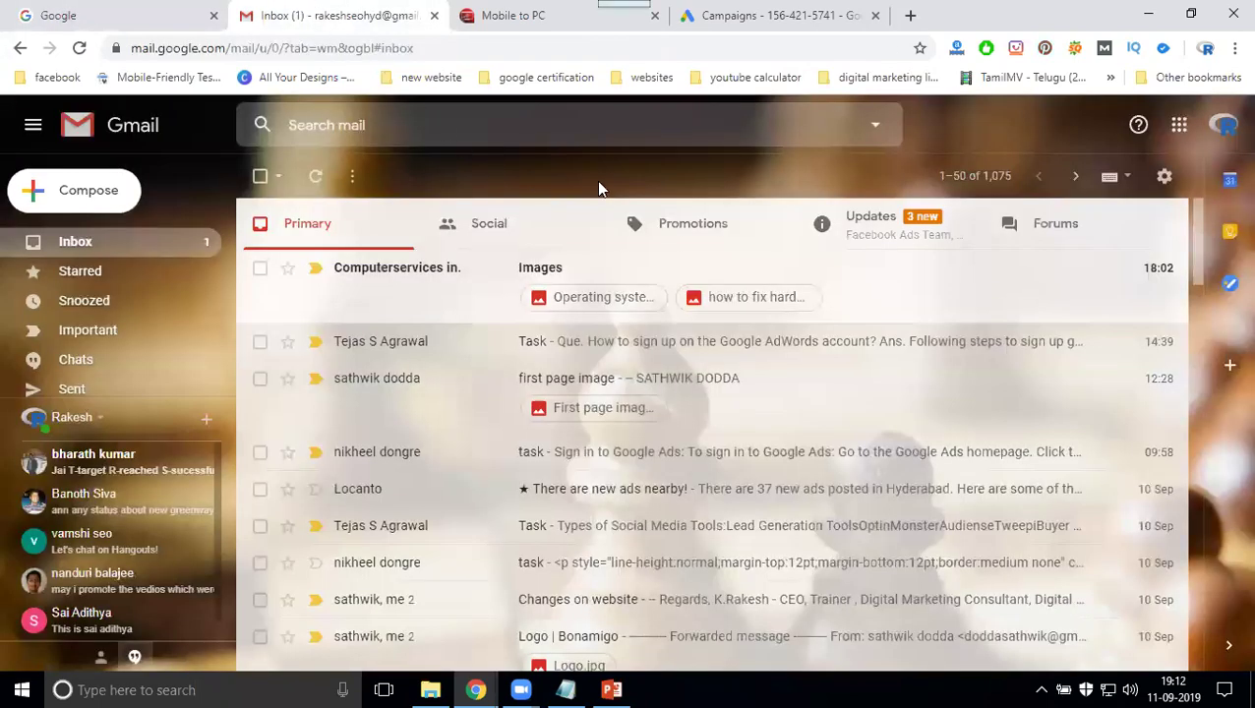
pyautogui.click(694, 224)
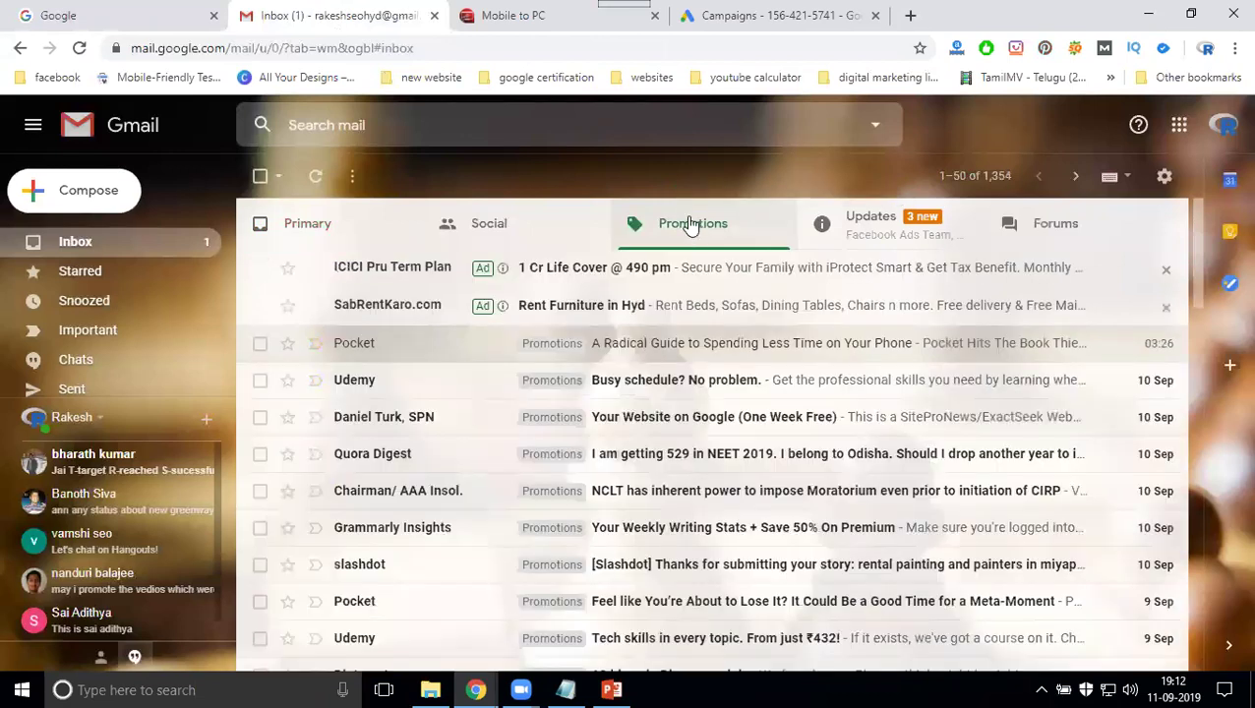
pyautogui.click(570, 271)
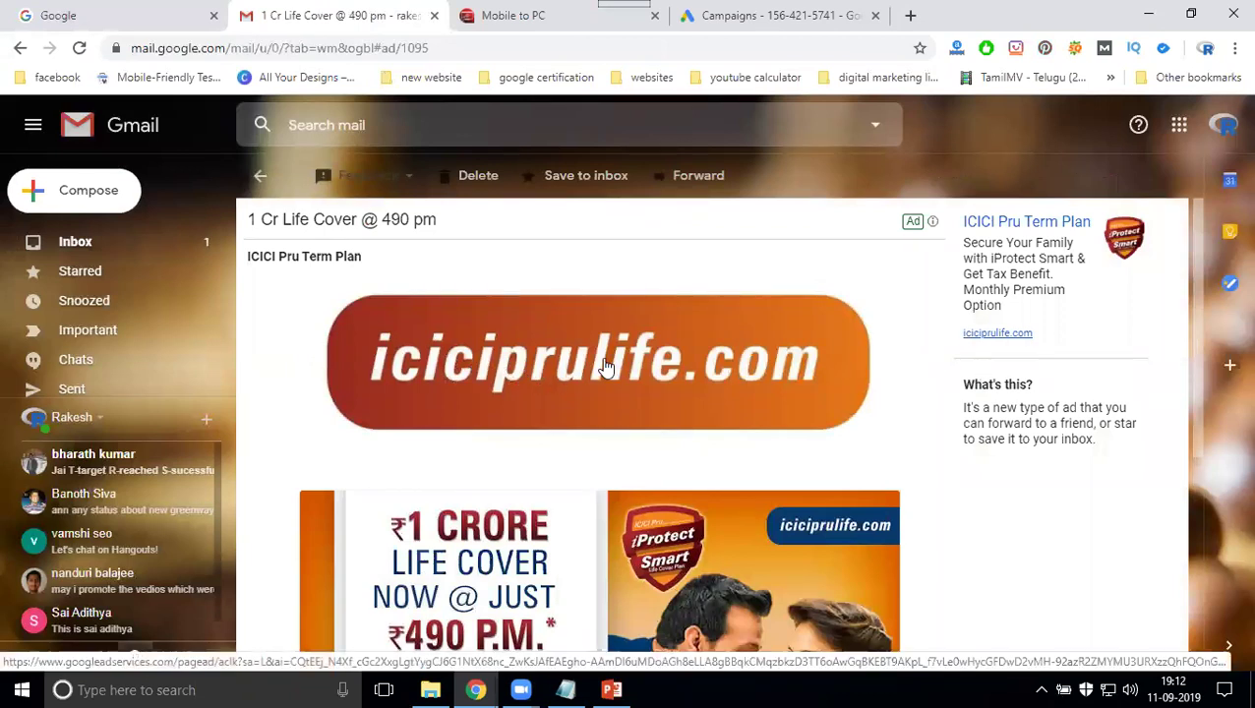
pyautogui.scroll(-2, 606, 366)
pyautogui.scroll(-1, 606, 366)
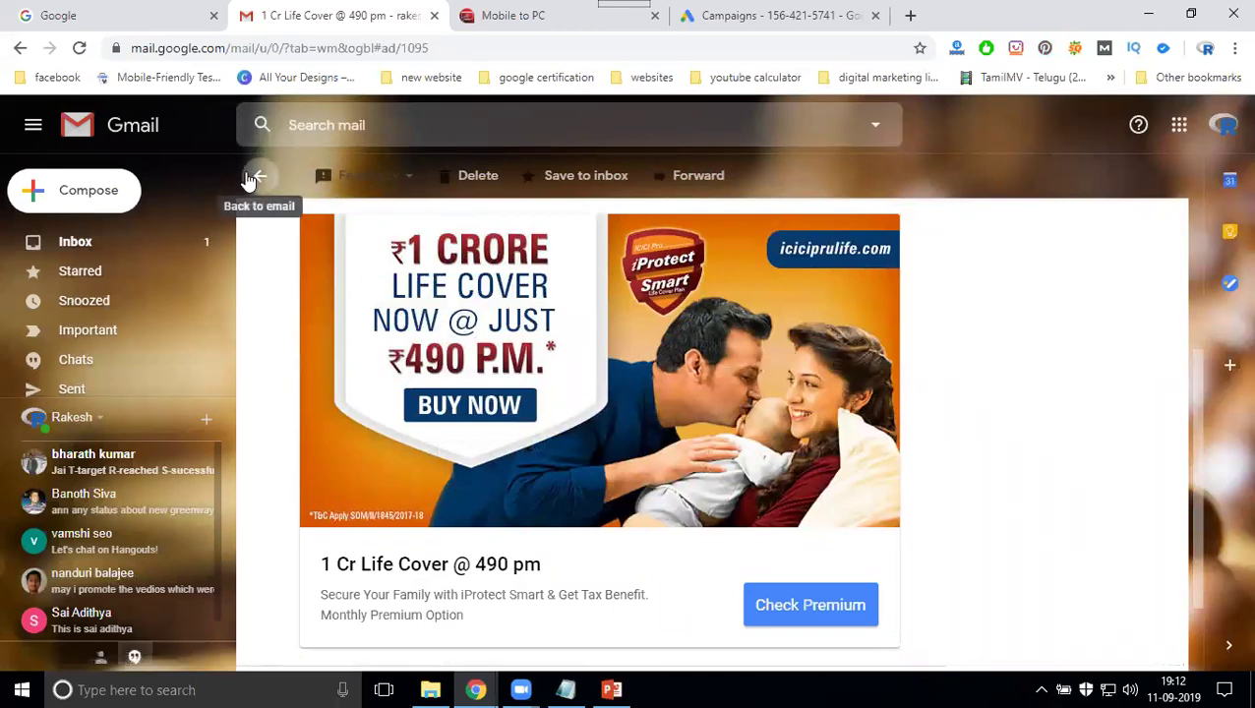
pyautogui.click(258, 176)
# In Google Ads, start a new campaign without a goal's guidance and choose Display as the campaign type
pyautogui.click(736, 21)
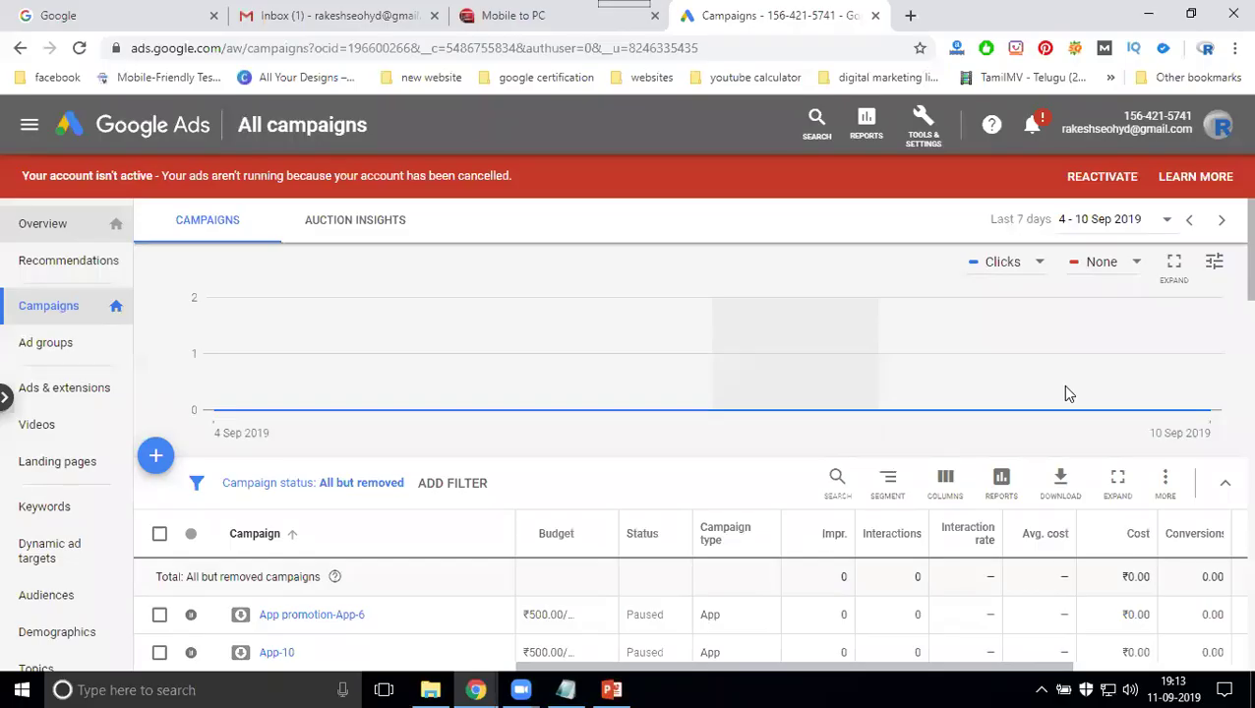
pyautogui.click(155, 456)
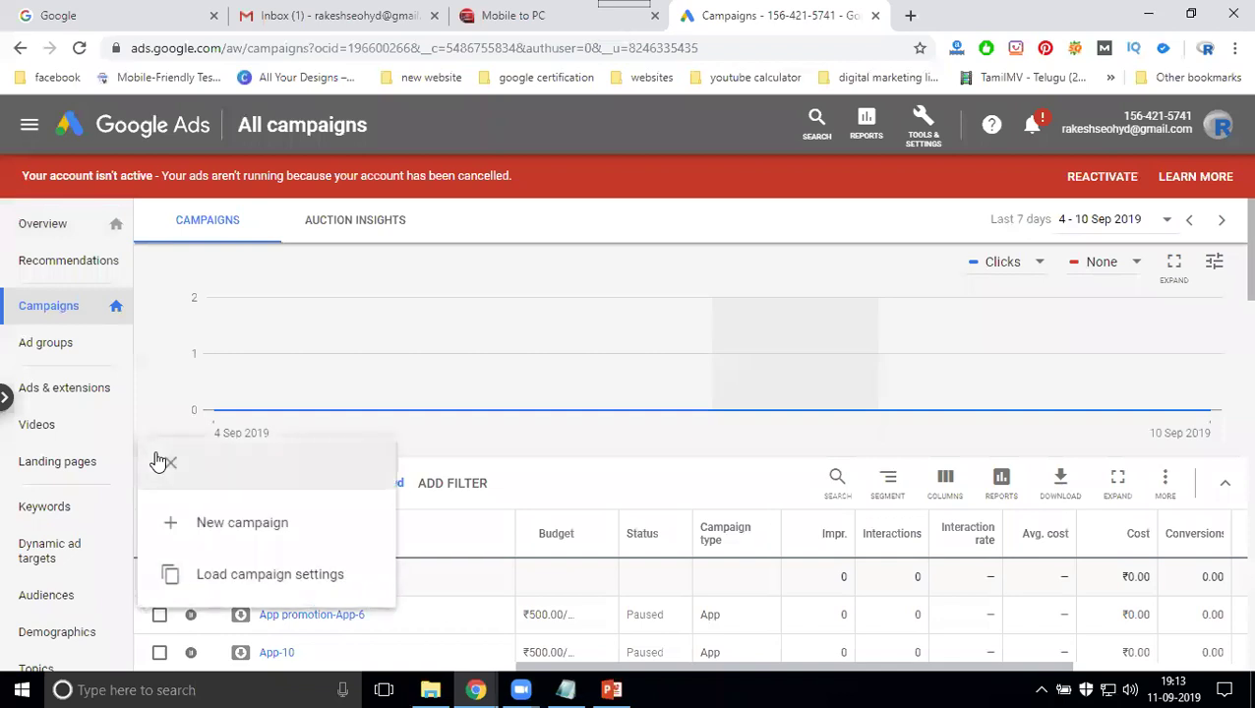
pyautogui.click(215, 527)
pyautogui.scroll(-1, 1067, 442)
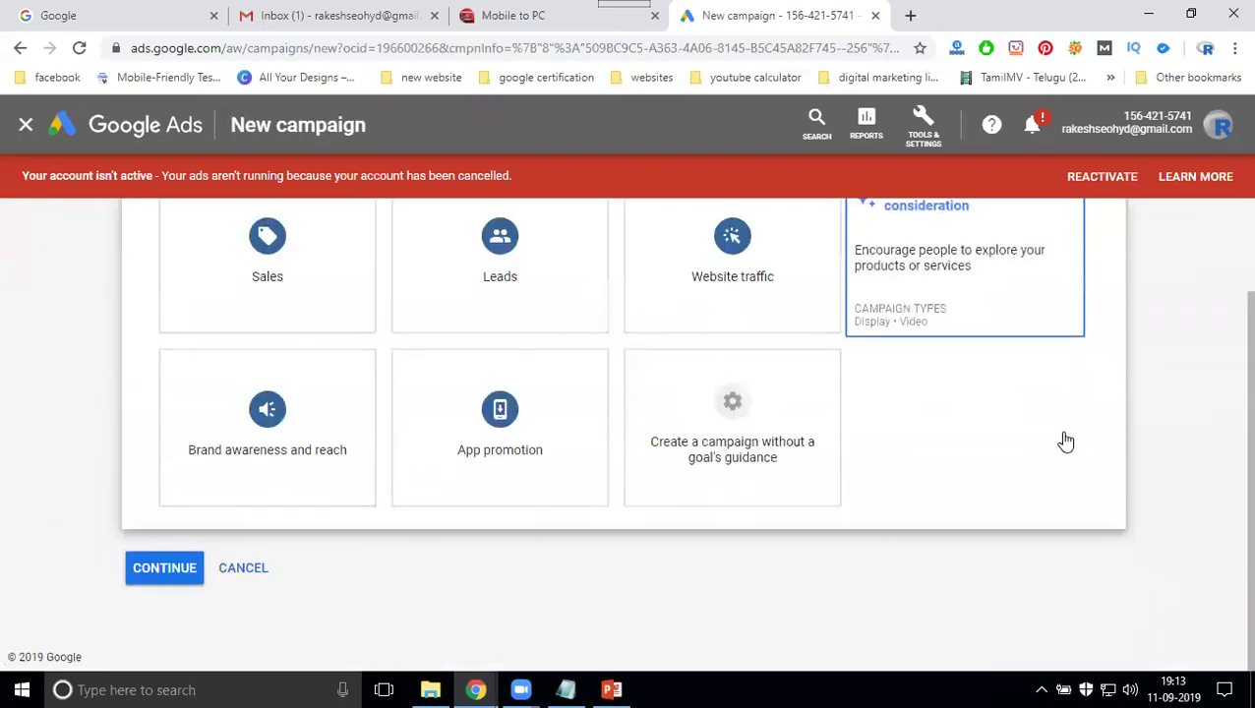
pyautogui.click(793, 410)
pyautogui.scroll(-1, 801, 398)
pyautogui.scroll(2, 748, 433)
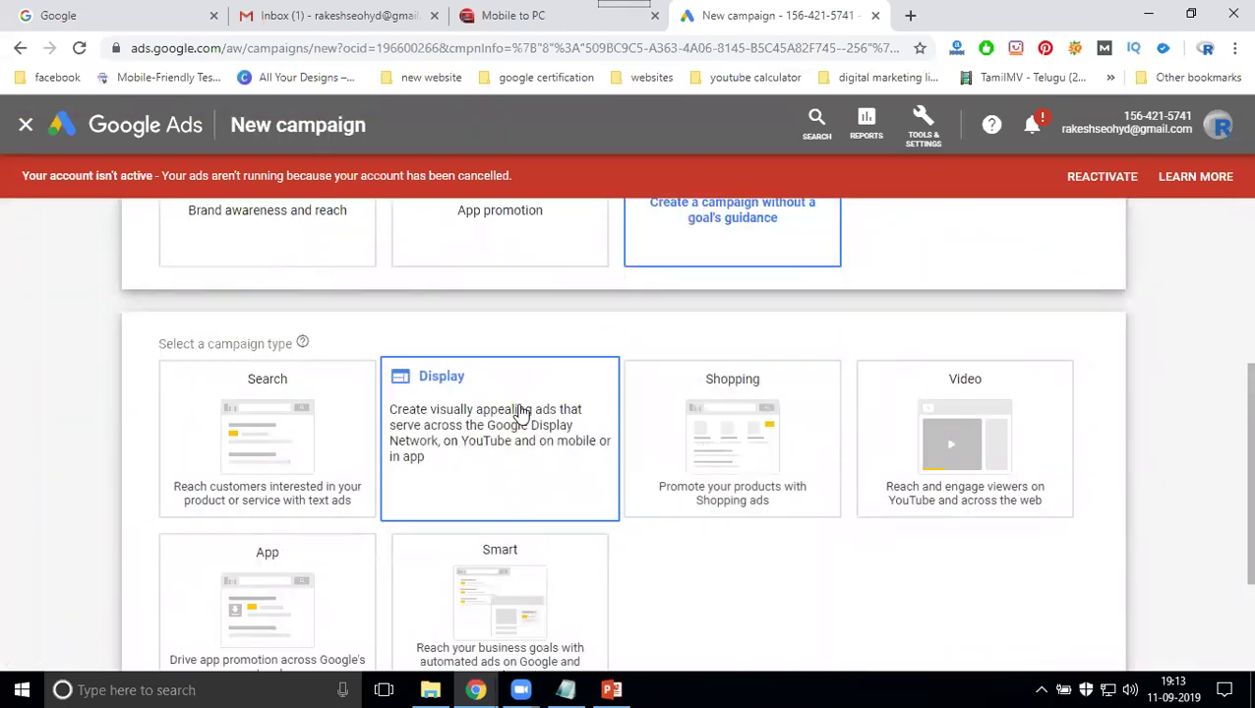
pyautogui.click(521, 414)
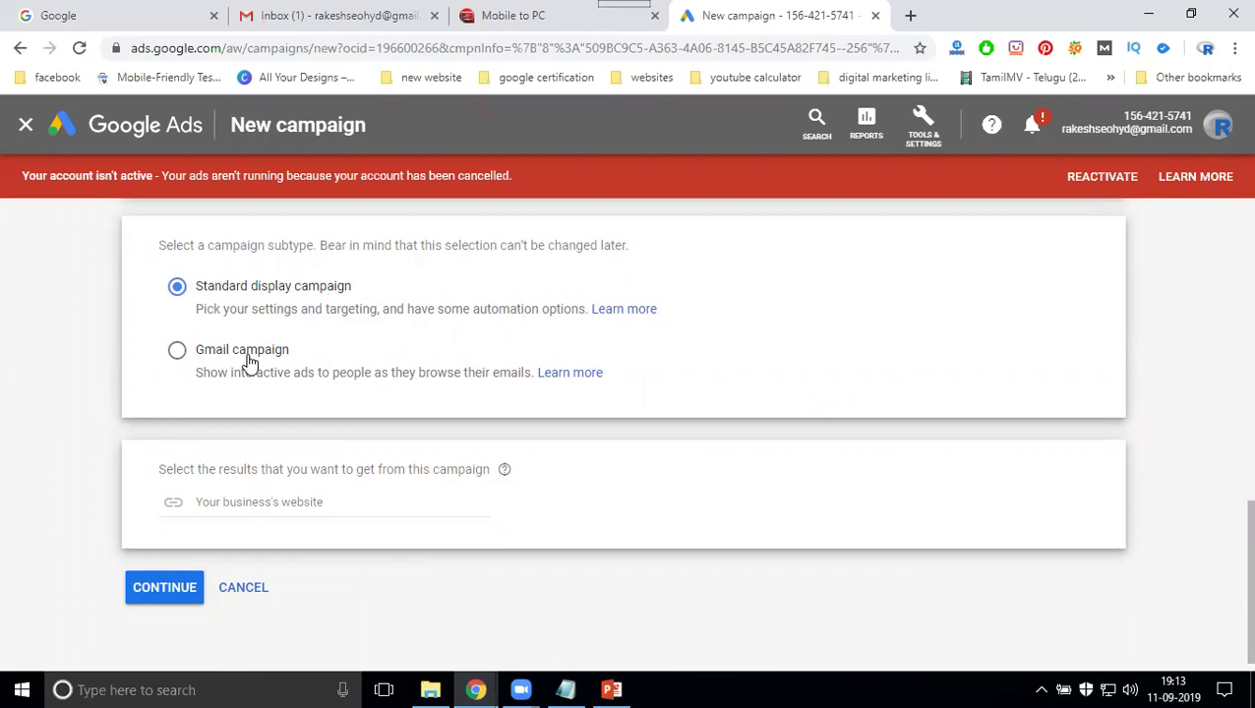
# Review the ads in the Gmail promotions and open southreelnews.com to examine its display banners
pyautogui.click(384, 17)
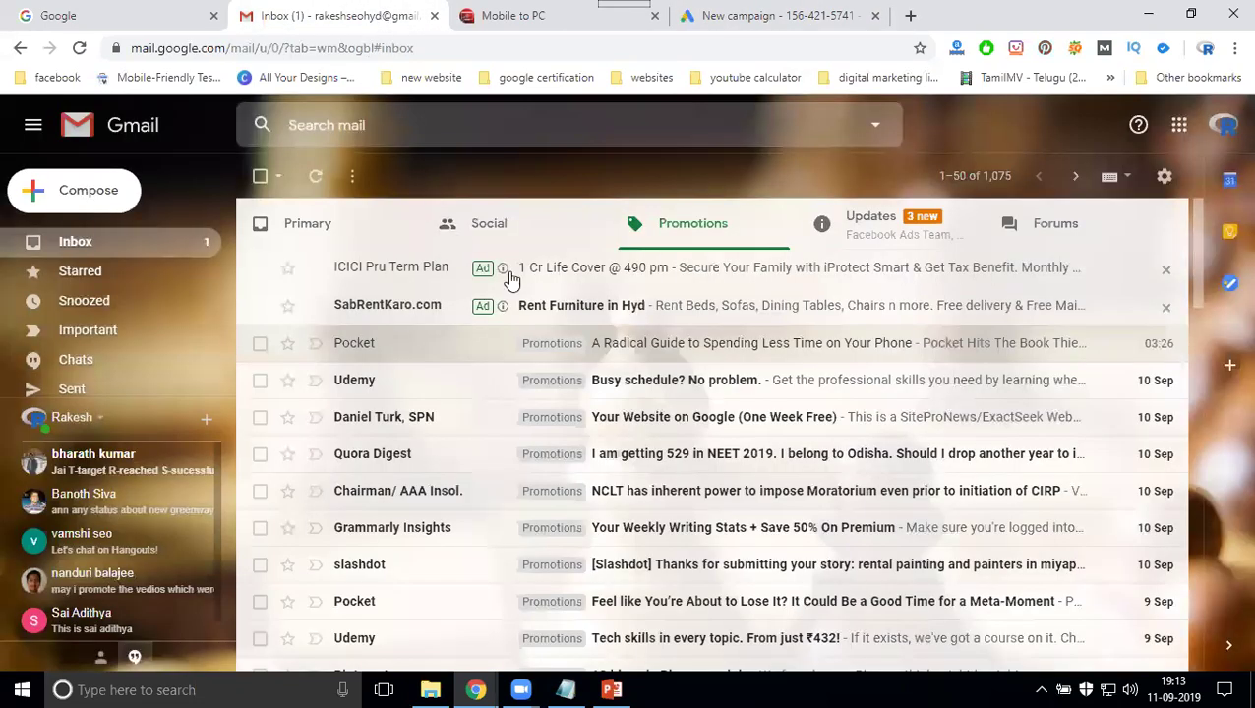
pyautogui.click(913, 17)
pyautogui.write('sou')
pyautogui.press('Return')
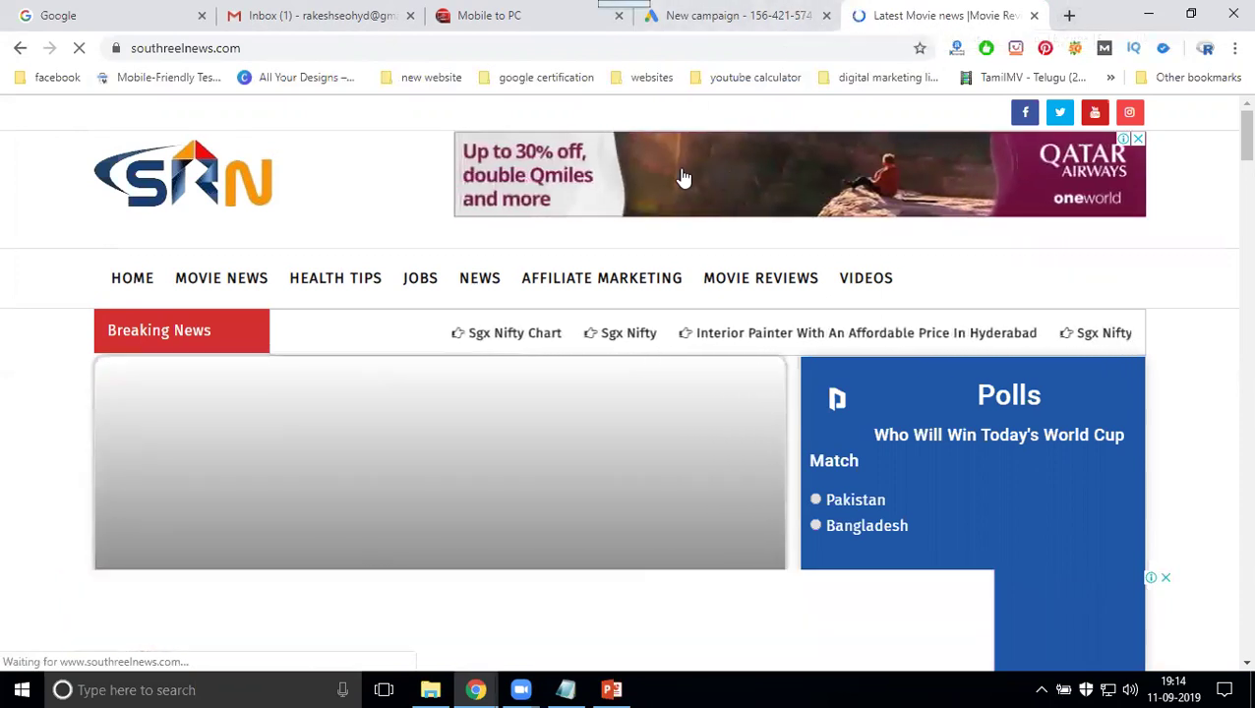
pyautogui.scroll(-15, 684, 177)
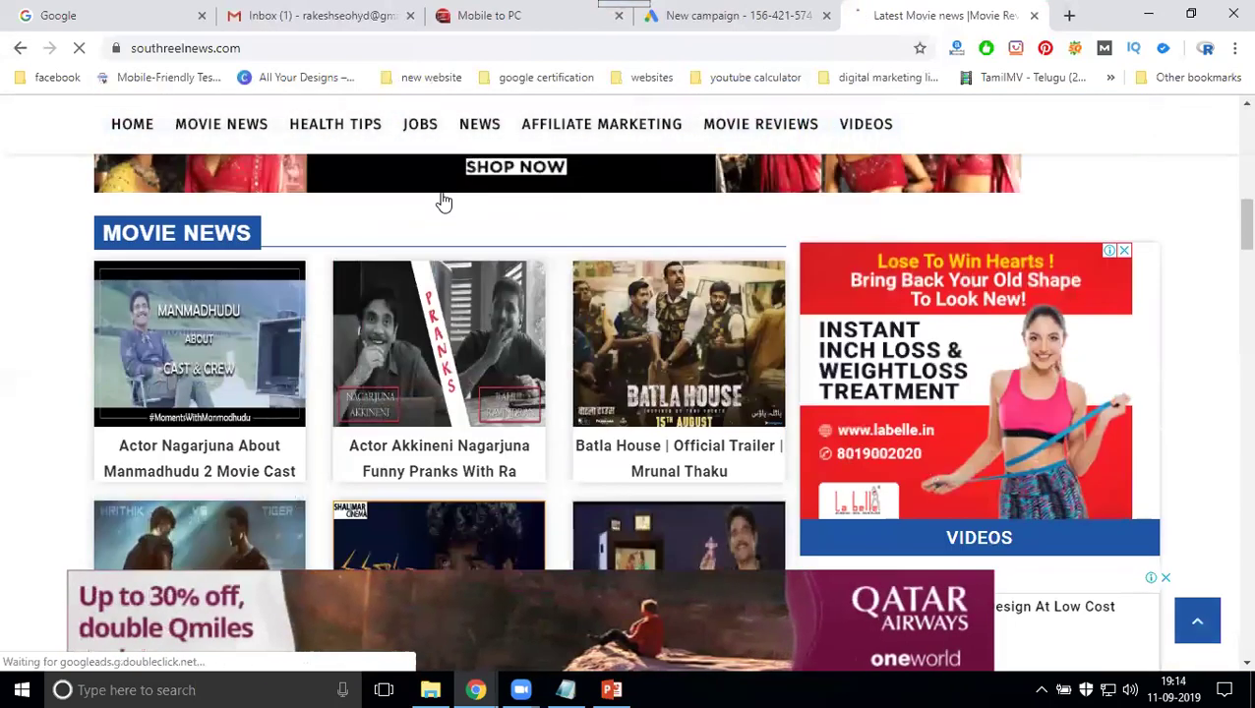
pyautogui.scroll(1, 444, 201)
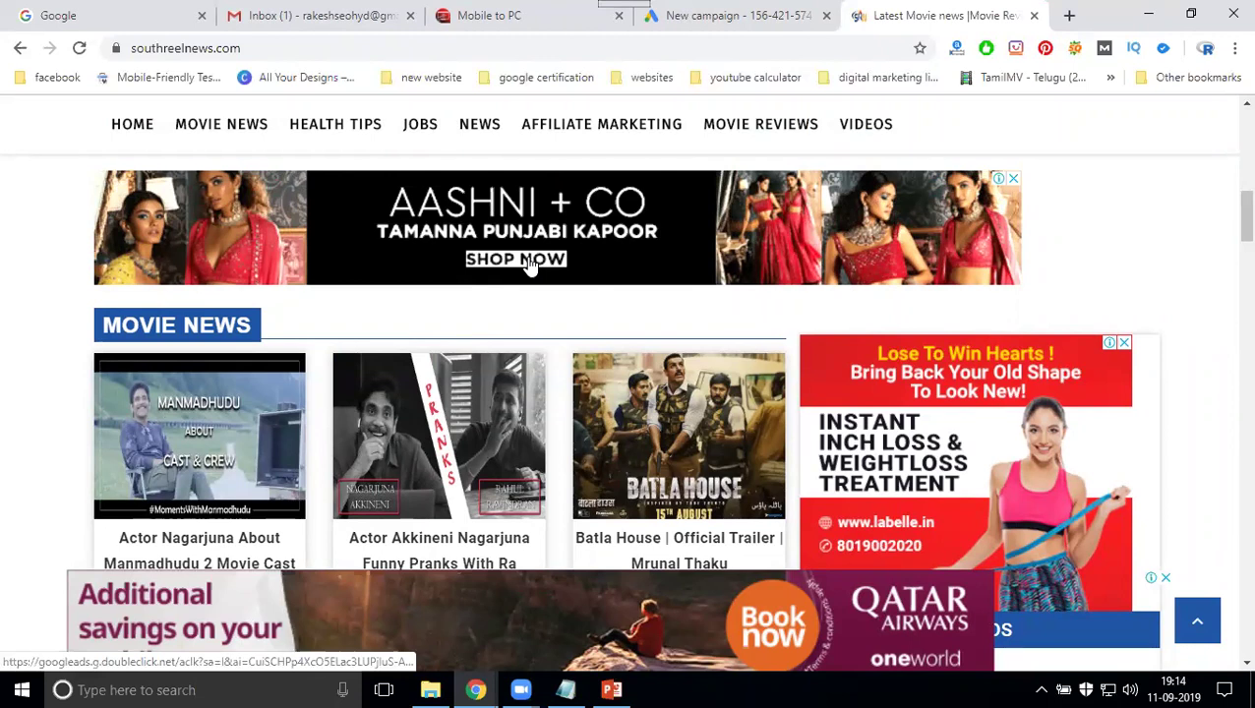
# Try the Gmail campaign subtype in the new campaign and revert to Standard display campaign
pyautogui.click(709, 20)
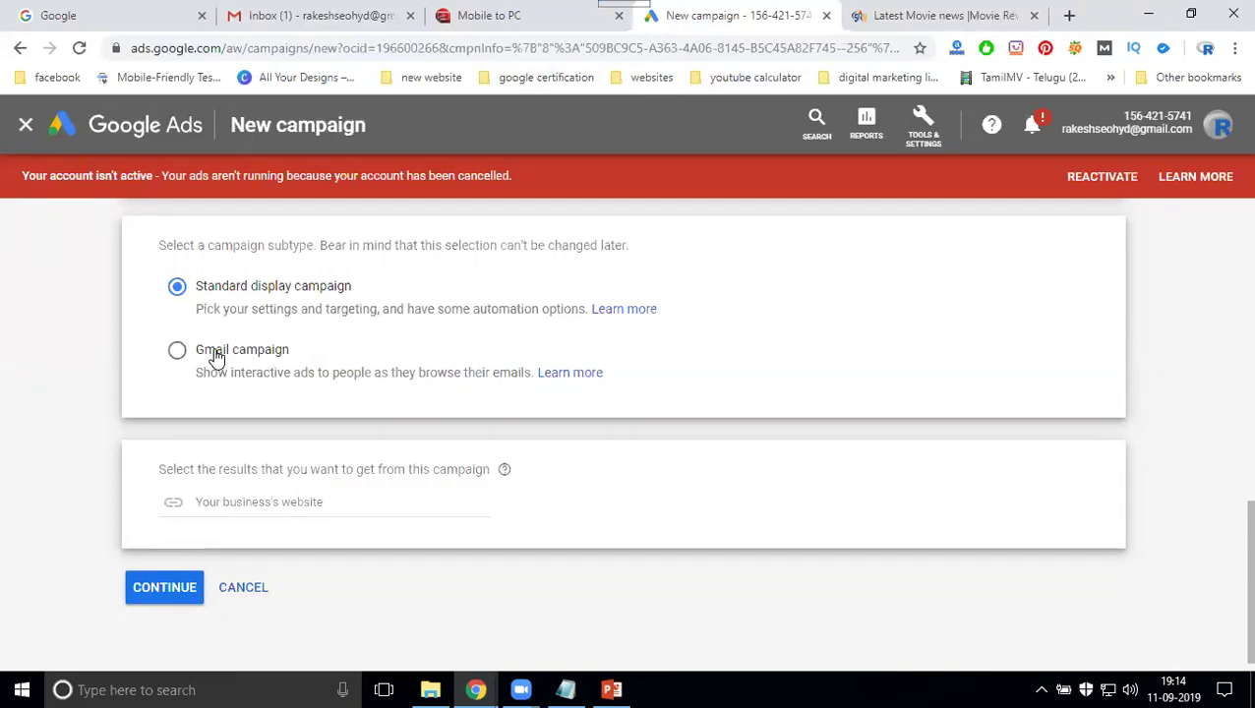
pyautogui.click(178, 351)
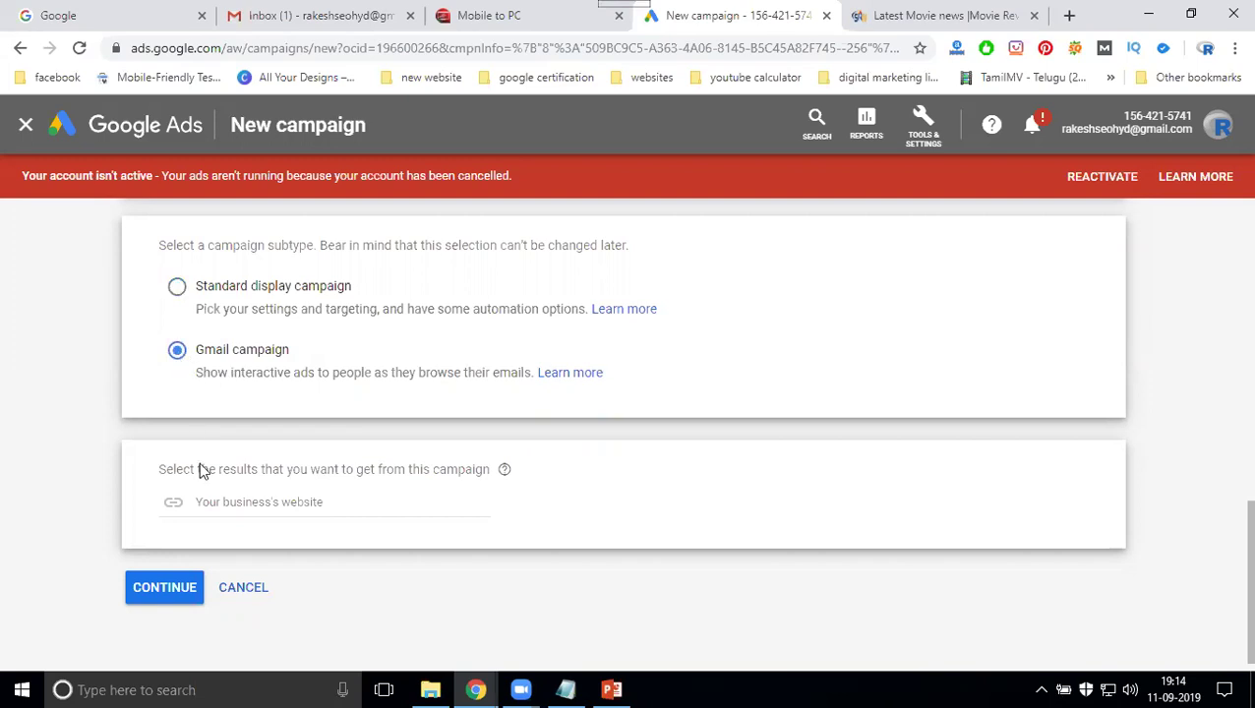
pyautogui.click(216, 499)
pyautogui.click(177, 286)
pyautogui.click(201, 499)
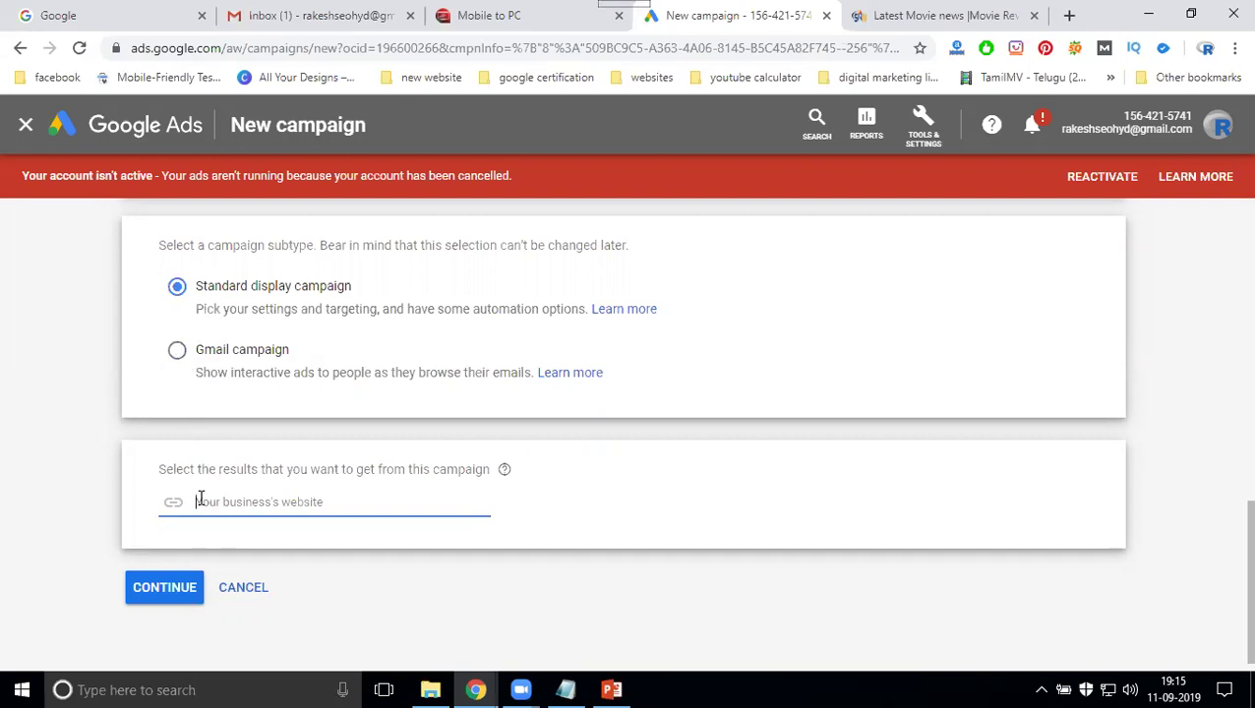
pyautogui.click(896, 18)
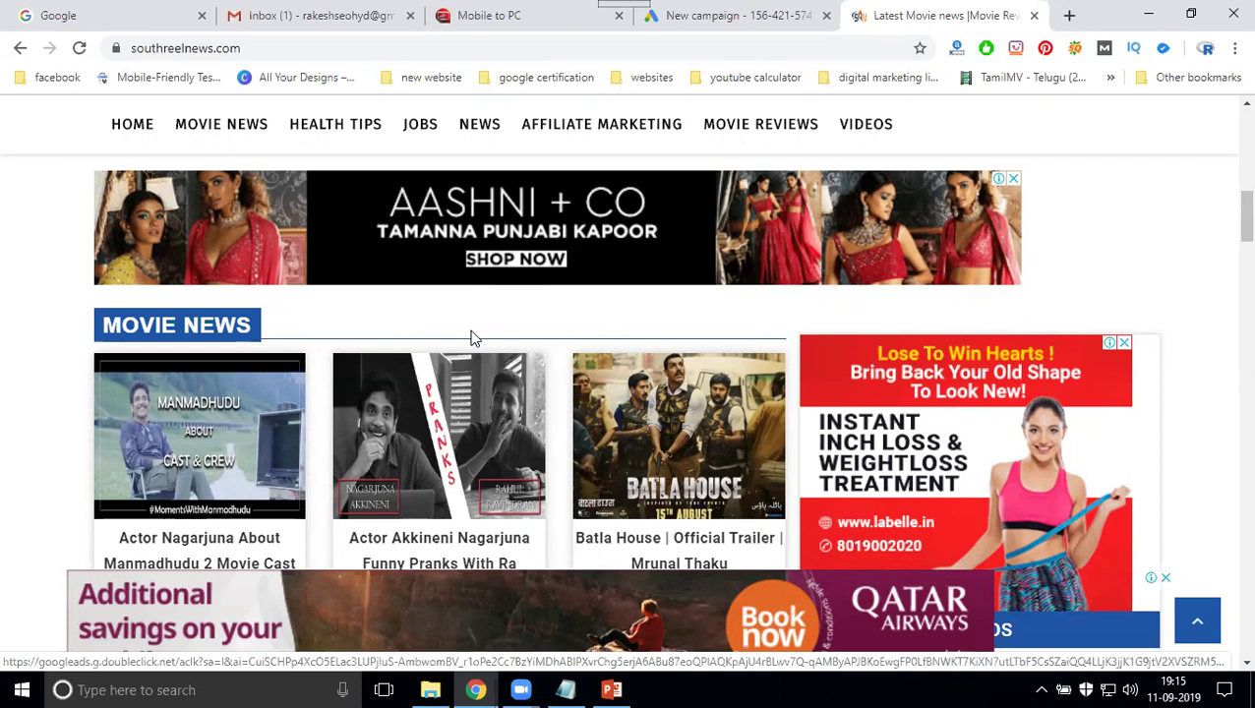
pyautogui.click(712, 12)
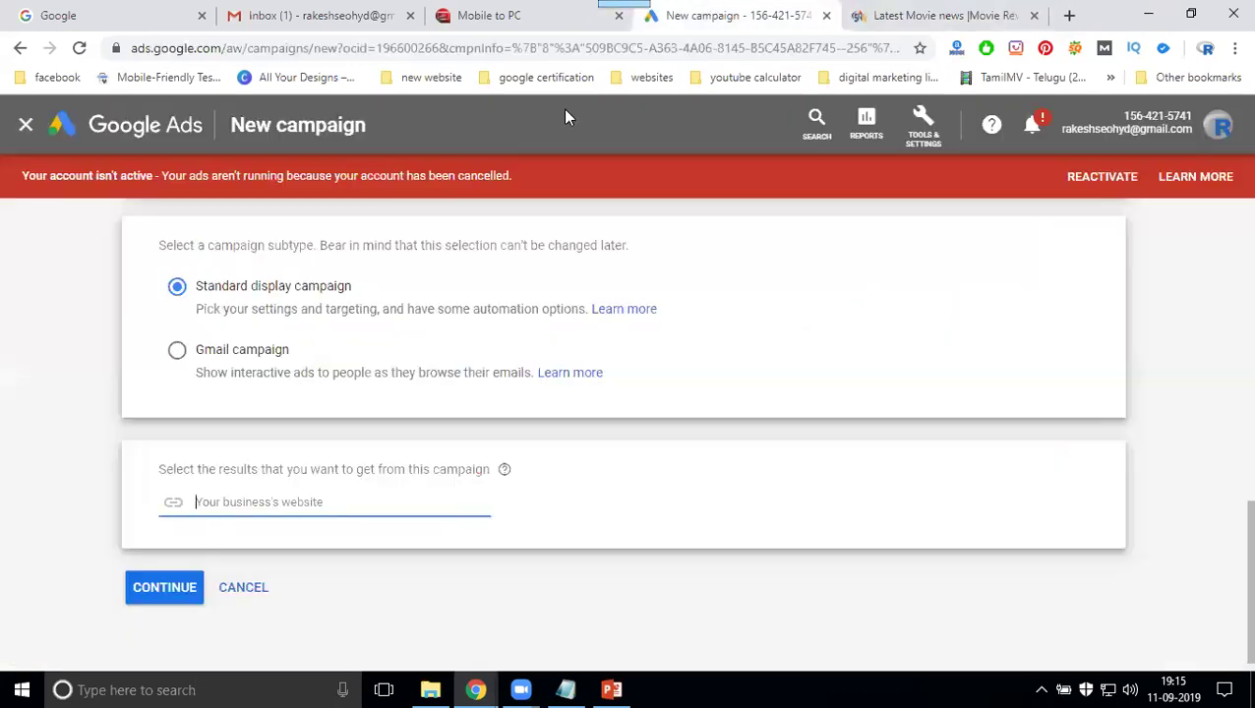
# Open rakeshtechsolutions.com in a new tab and copy its address
pyautogui.click(1069, 15)
pyautogui.write('r')
pyautogui.press('Return')
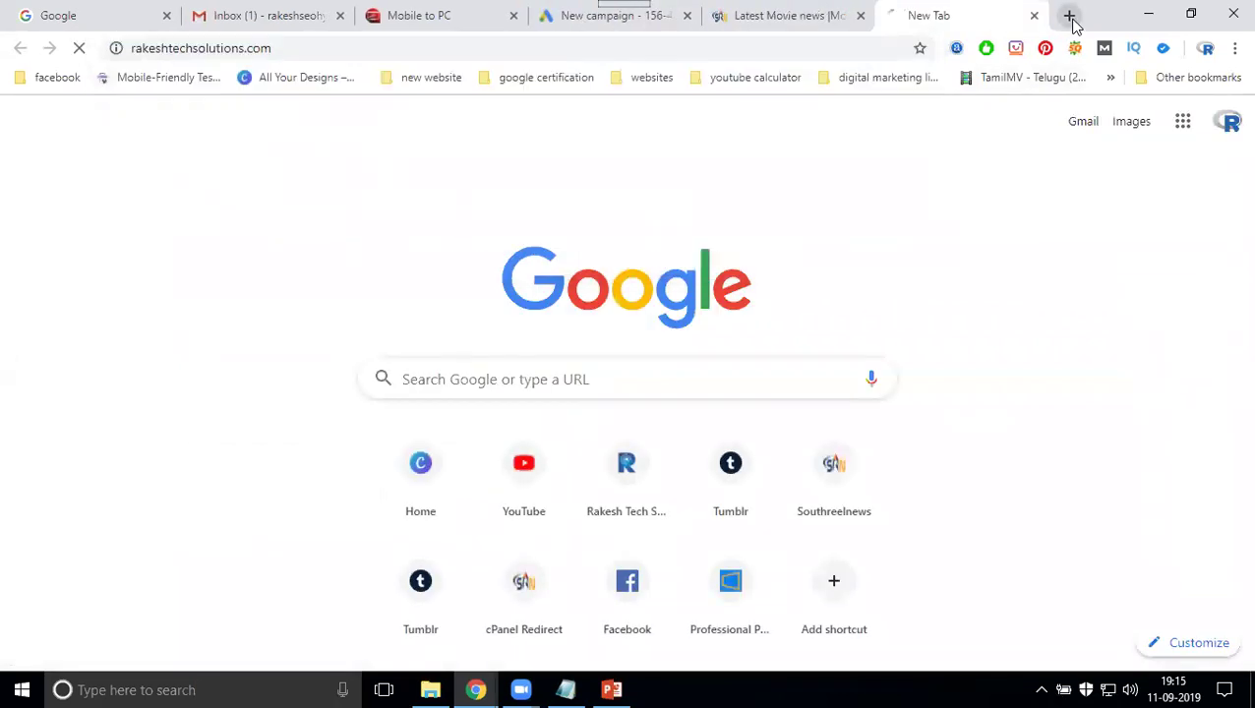
pyautogui.click(527, 54)
pyautogui.hotkey('ctrl', 'c')
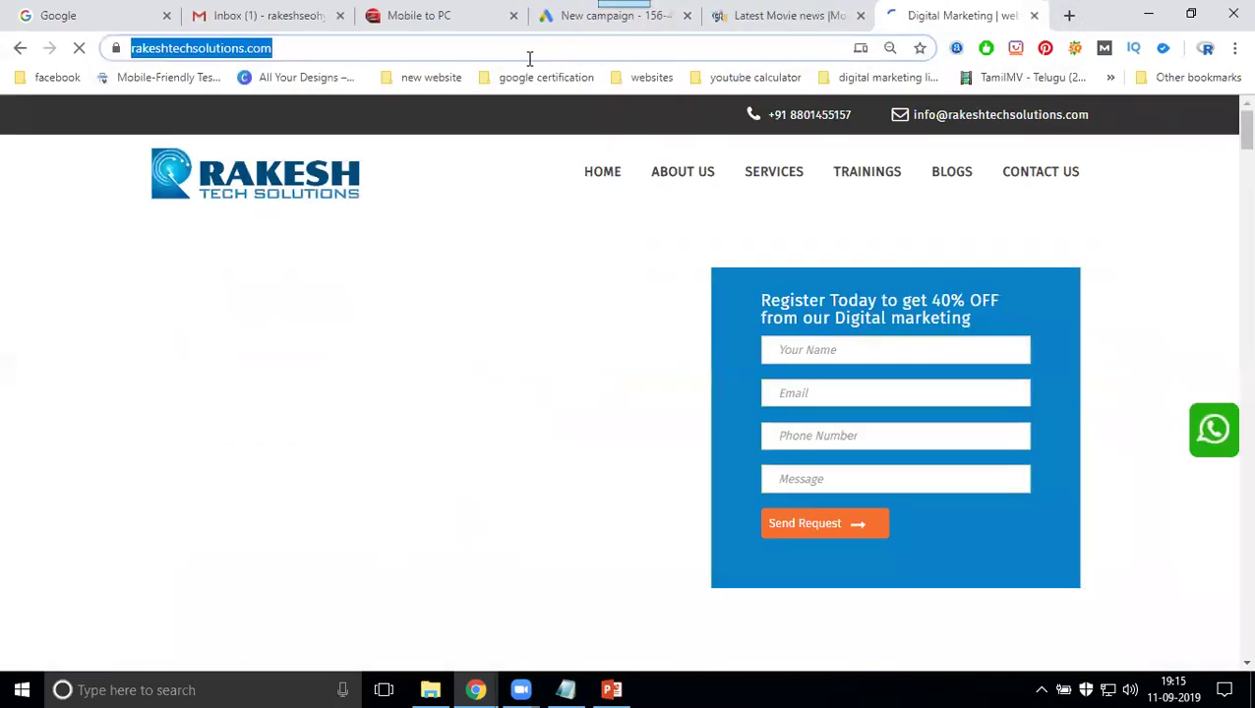
pyautogui.click(554, 14)
pyautogui.click(250, 500)
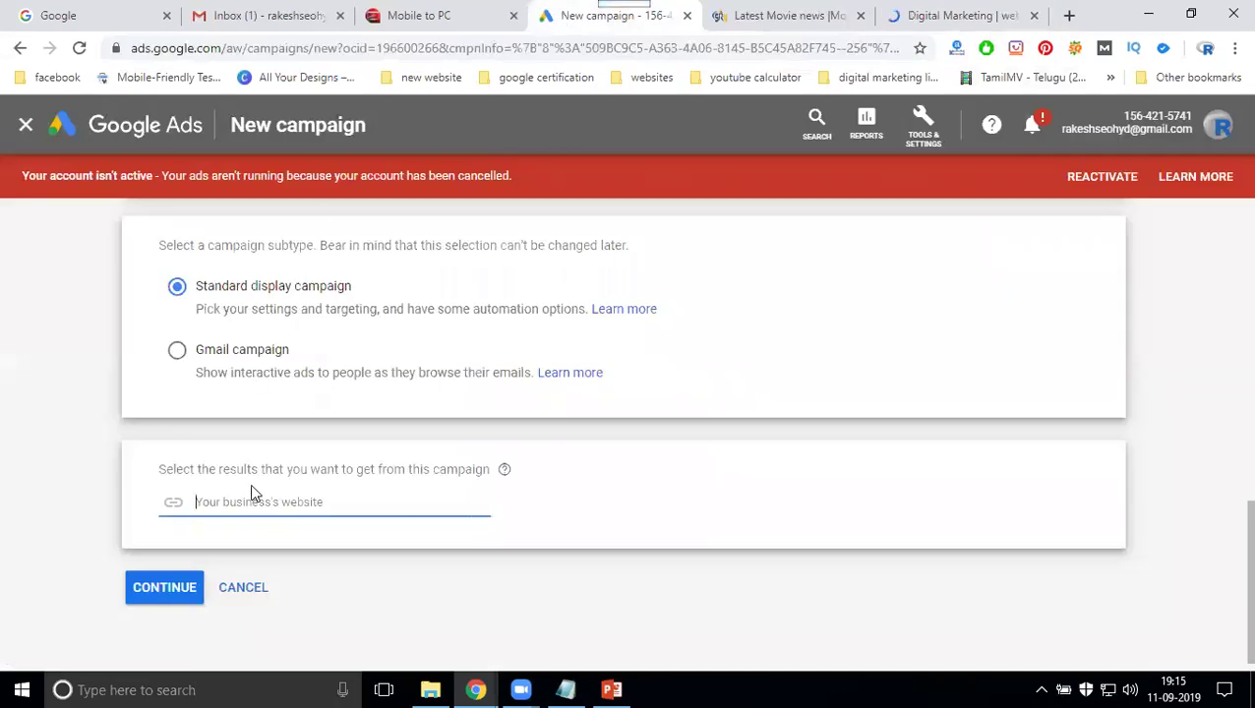
pyautogui.hotkey('ctrl', 'v')
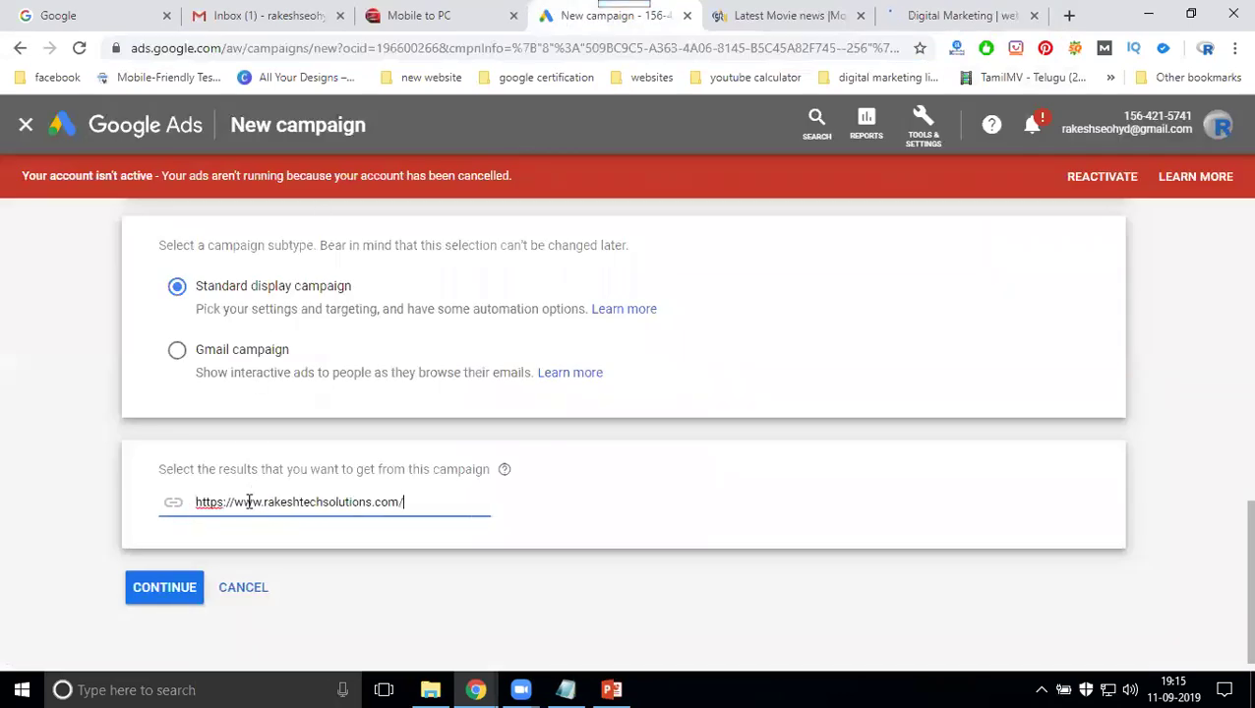
pyautogui.click(166, 588)
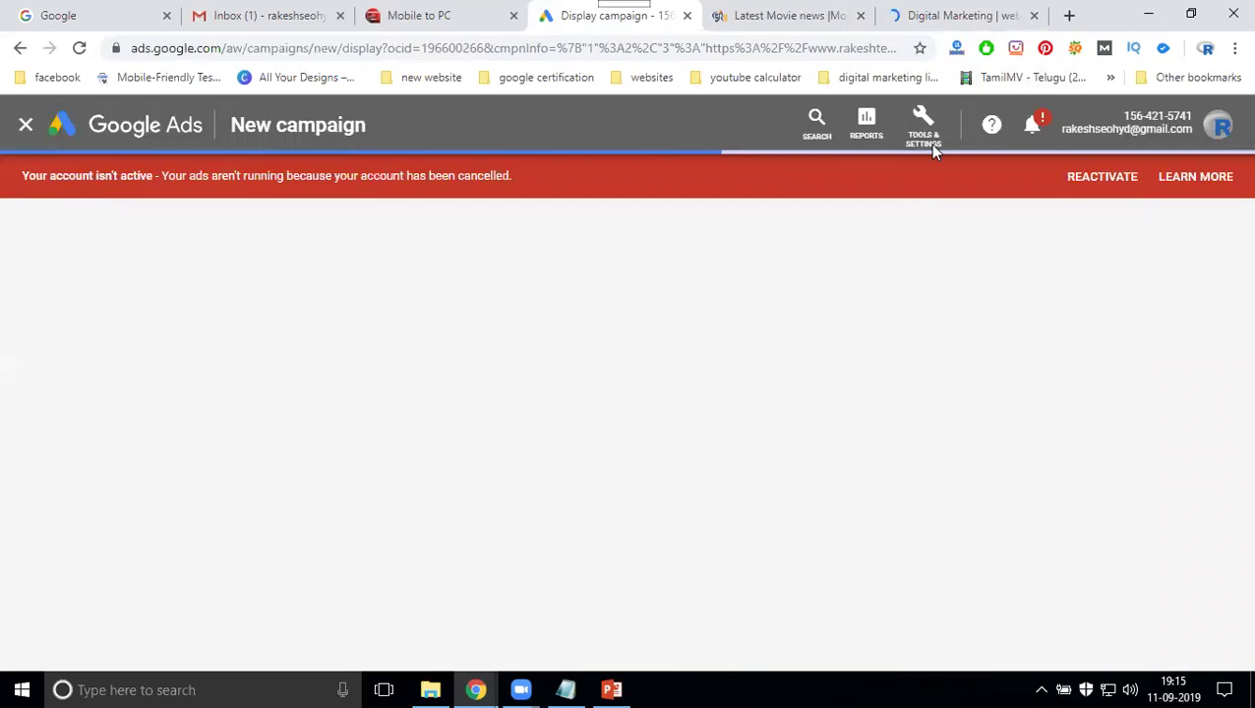
pyautogui.click(1034, 15)
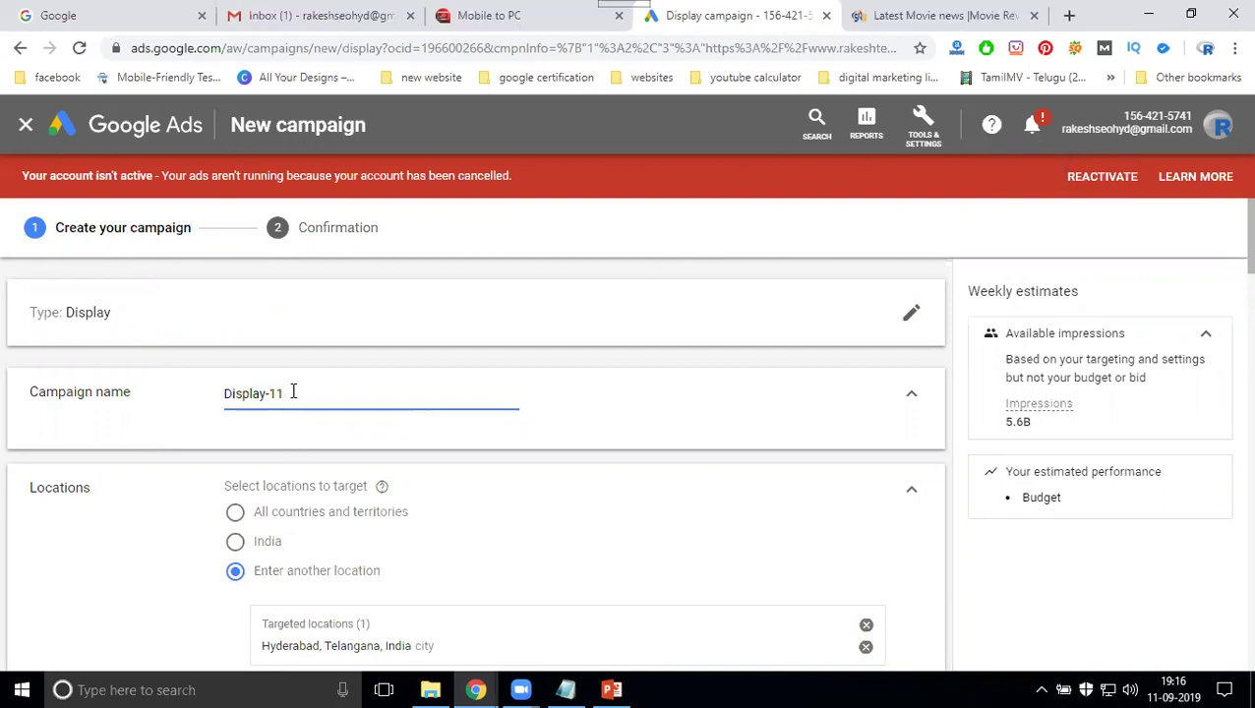
# Rename the campaign as Display-rts
pyautogui.press('BackSpace')
pyautogui.press('BackSpace')
pyautogui.write('rts')
# Add English as the language the campaign's customers speak
pyautogui.scroll(-2, 301, 392)
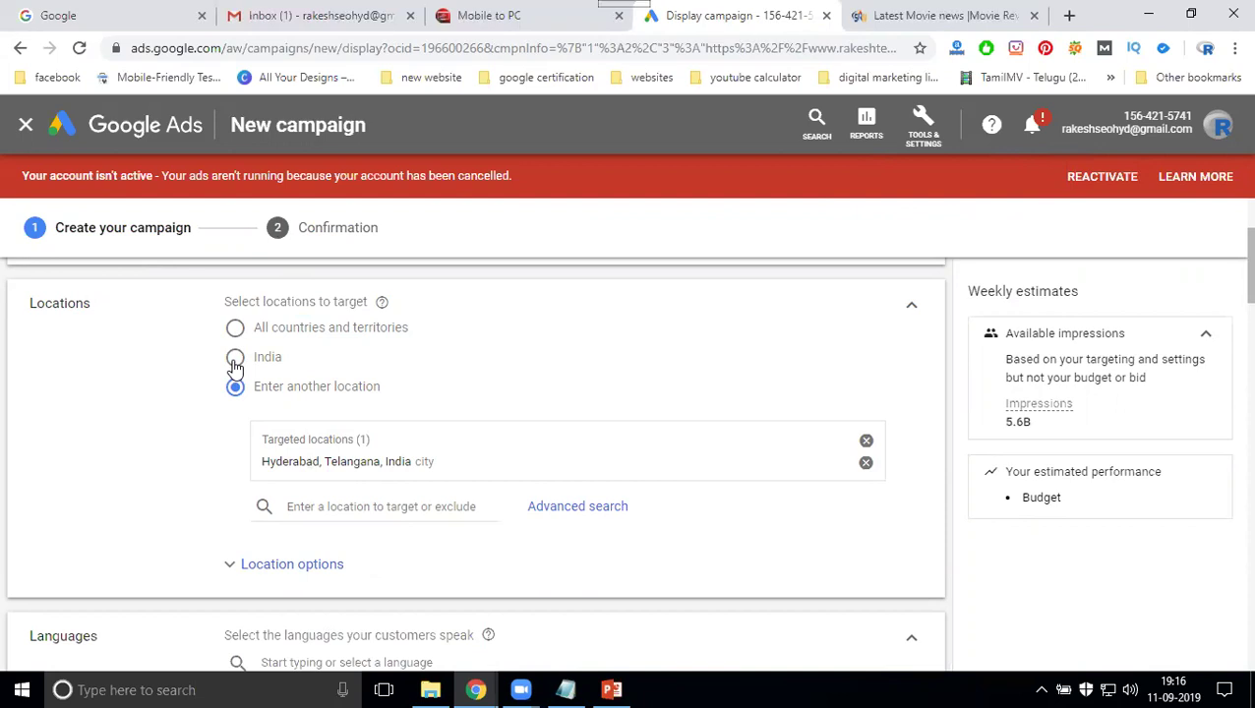
pyautogui.scroll(-4, 193, 393)
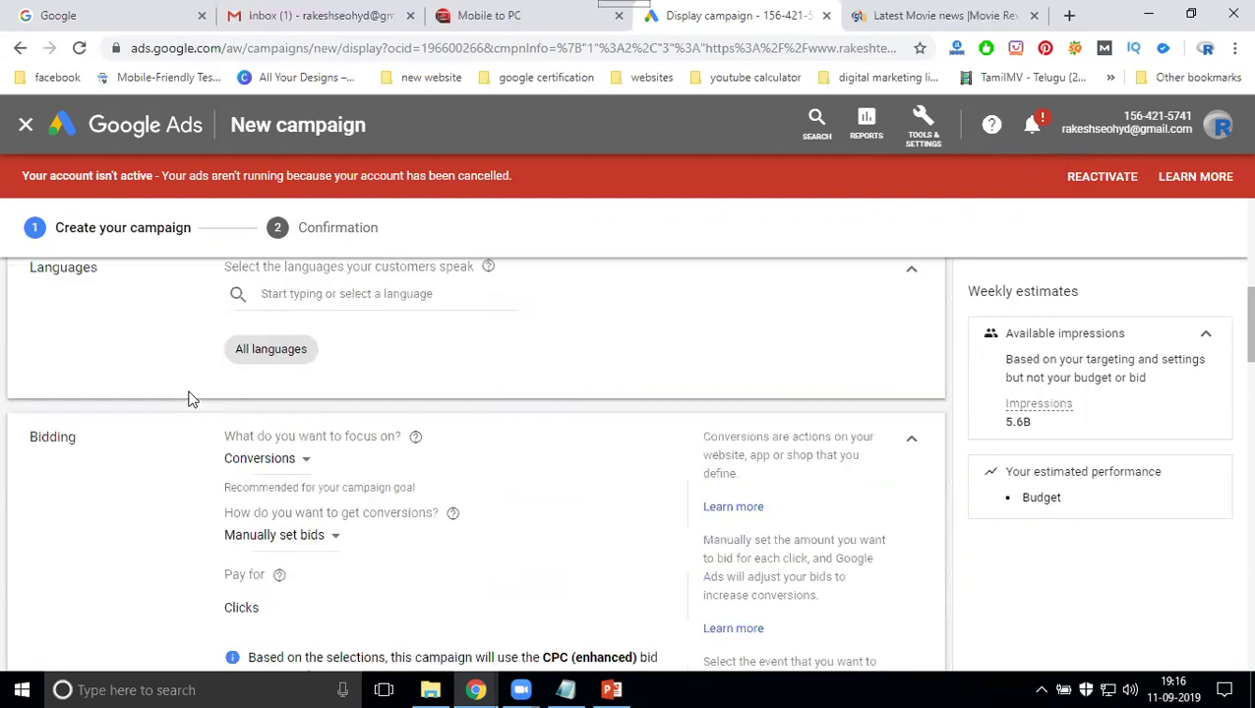
pyautogui.click(311, 294)
pyautogui.write('ec')
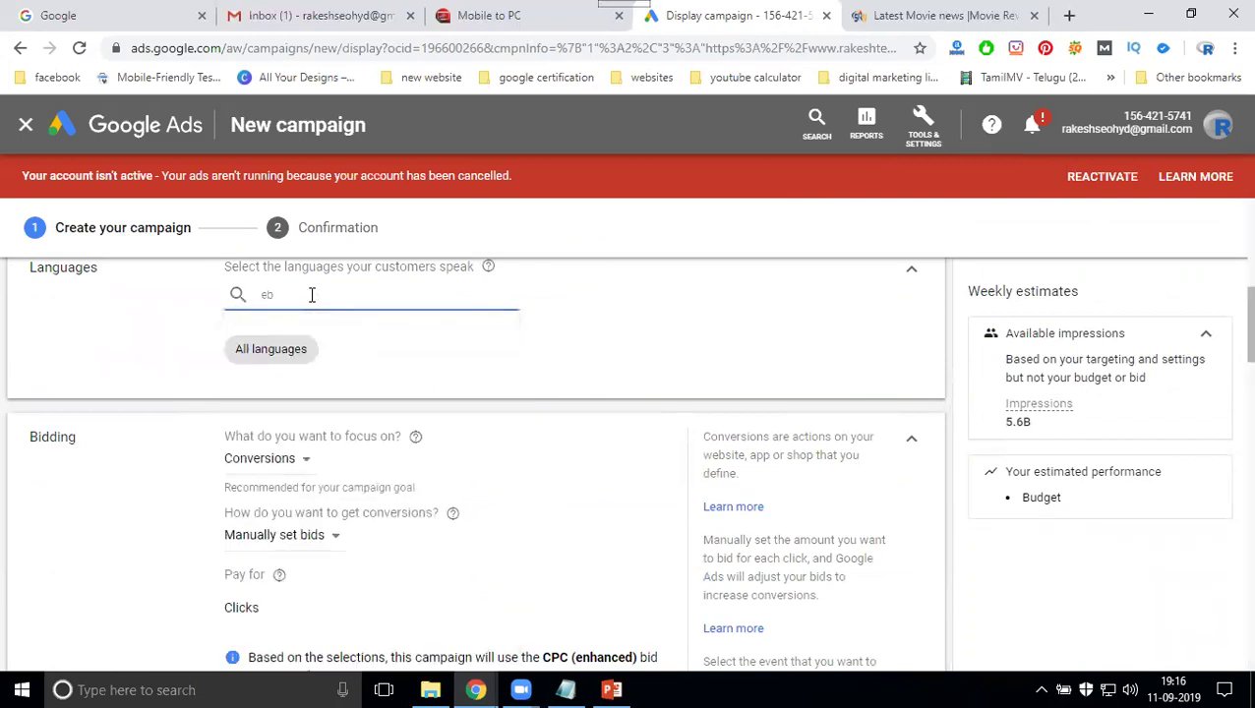
pyautogui.press('BackSpace')
pyautogui.write('ng')
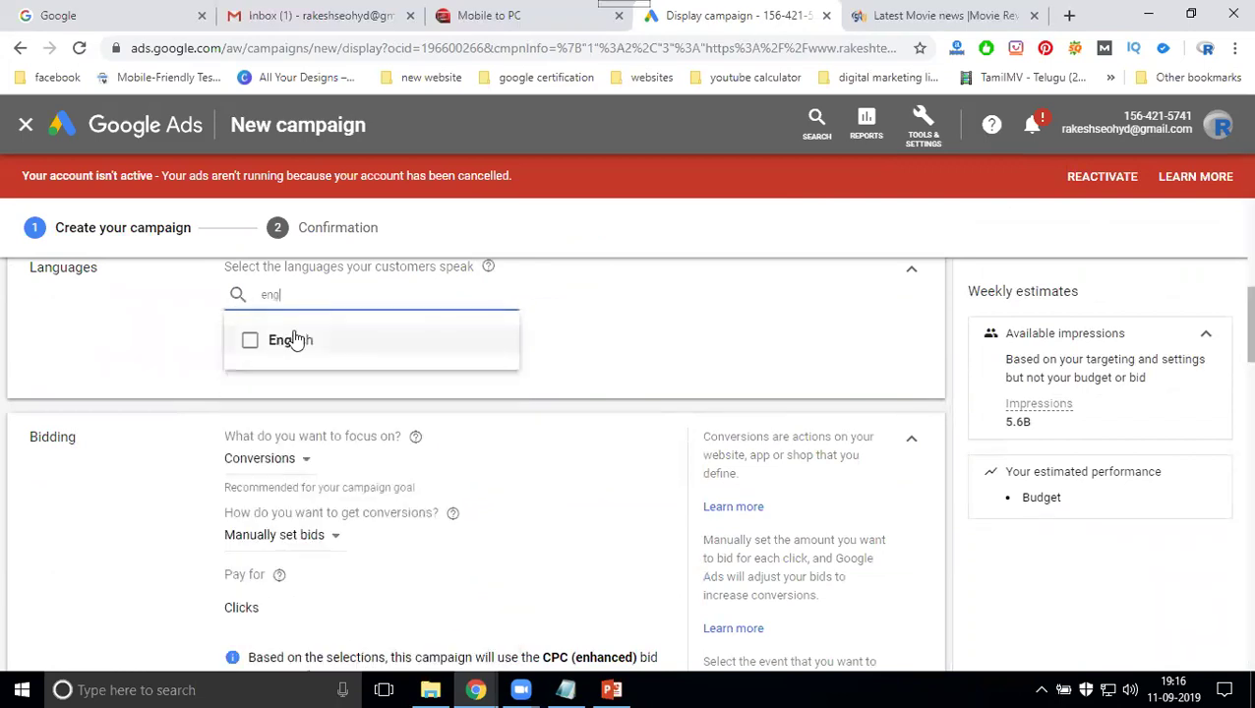
pyautogui.click(281, 339)
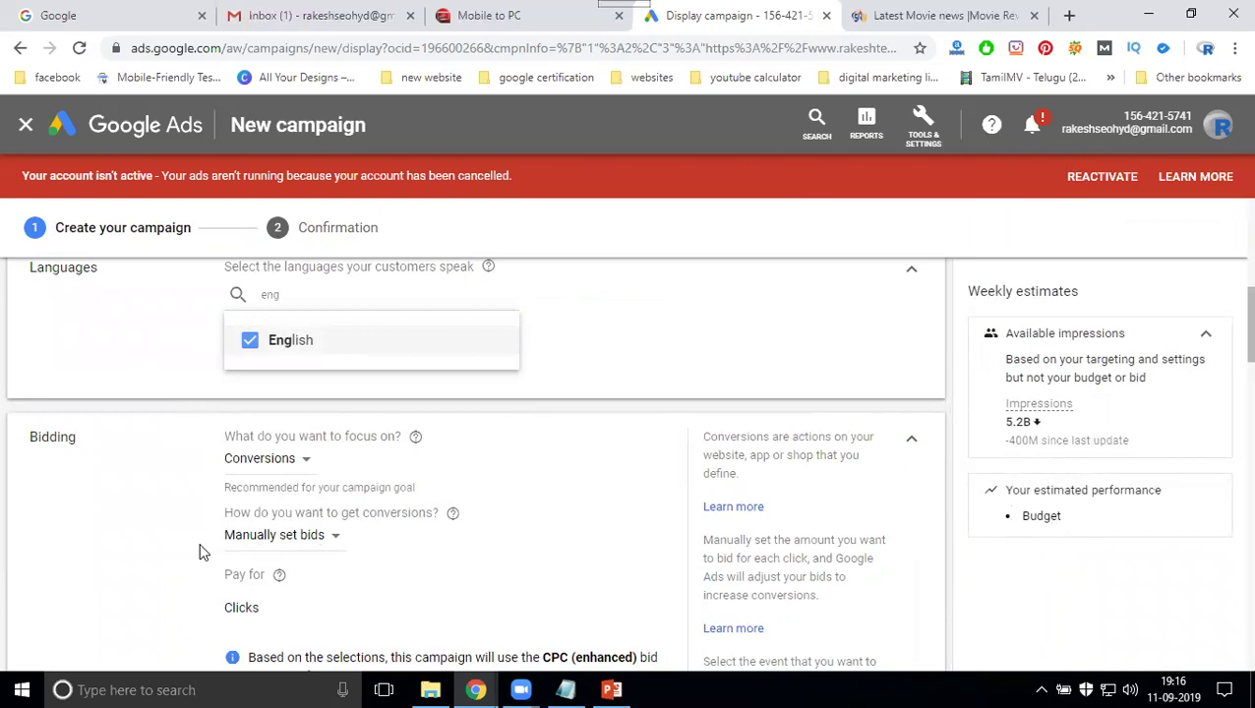
# Set the bidding focus to Viewable impressions and check the options for getting them, keeping Bid on viewable impressions
pyautogui.scroll(-2, 147, 472)
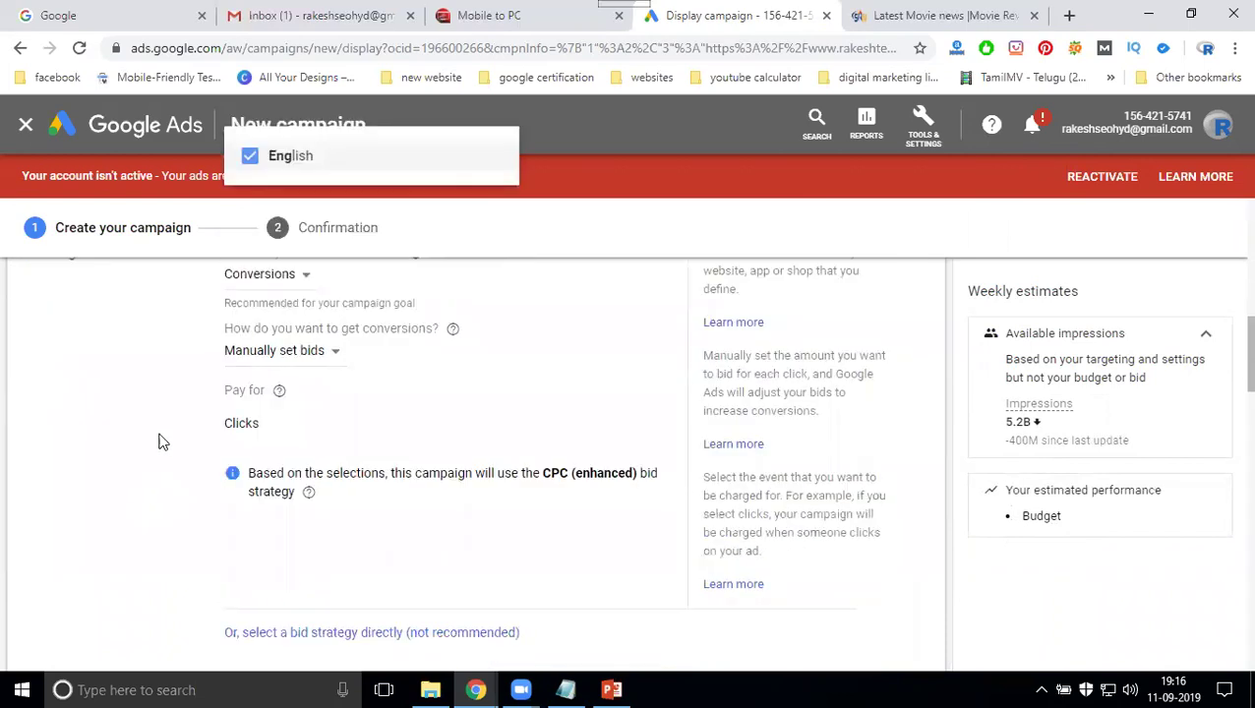
pyautogui.click(281, 285)
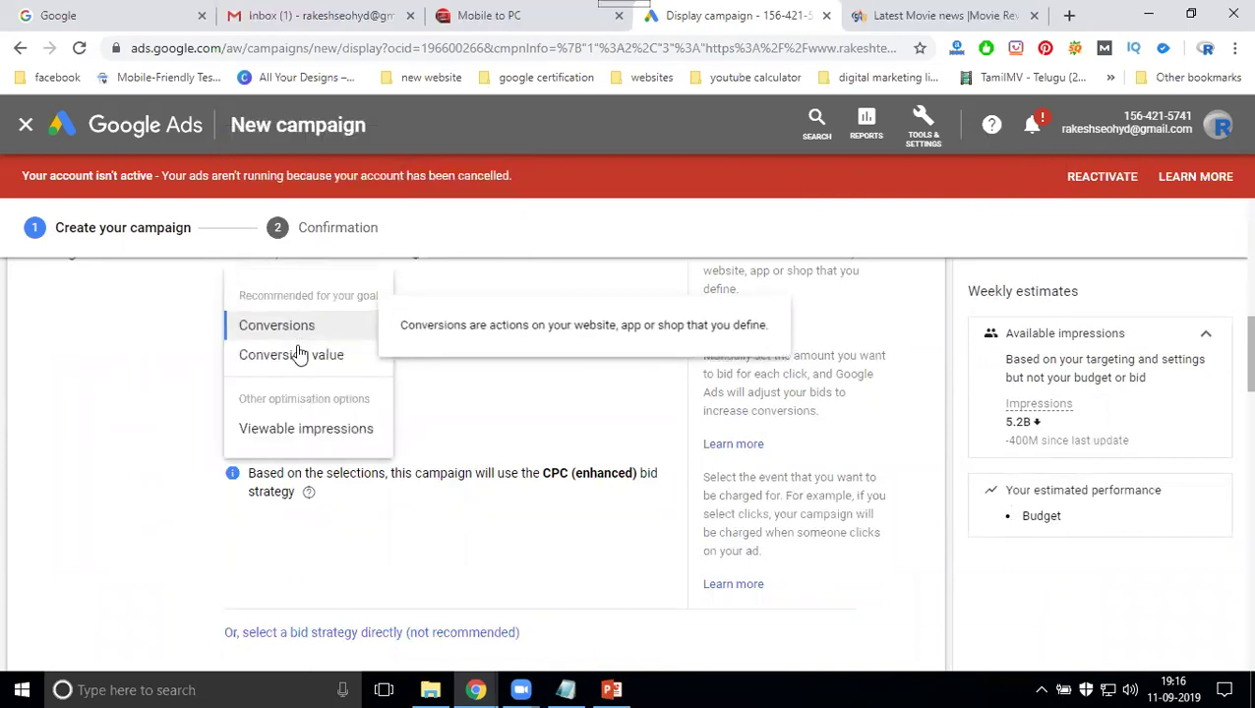
pyautogui.click(293, 432)
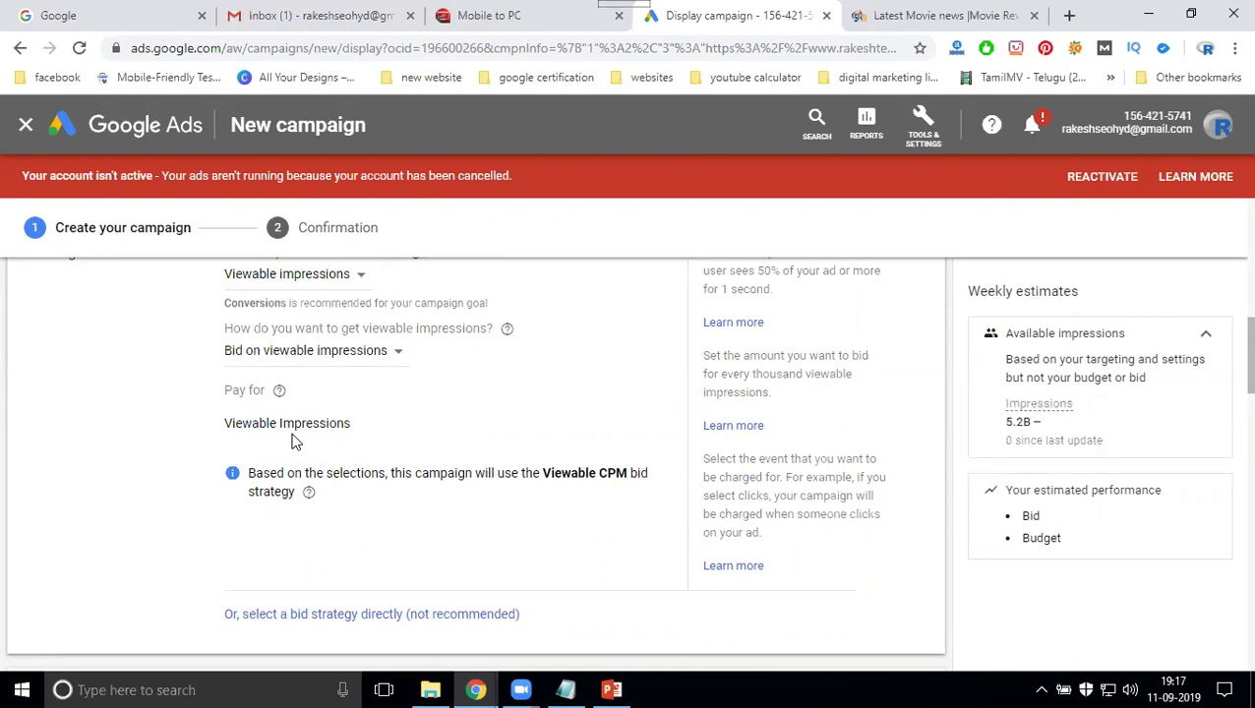
pyautogui.scroll(1, 162, 420)
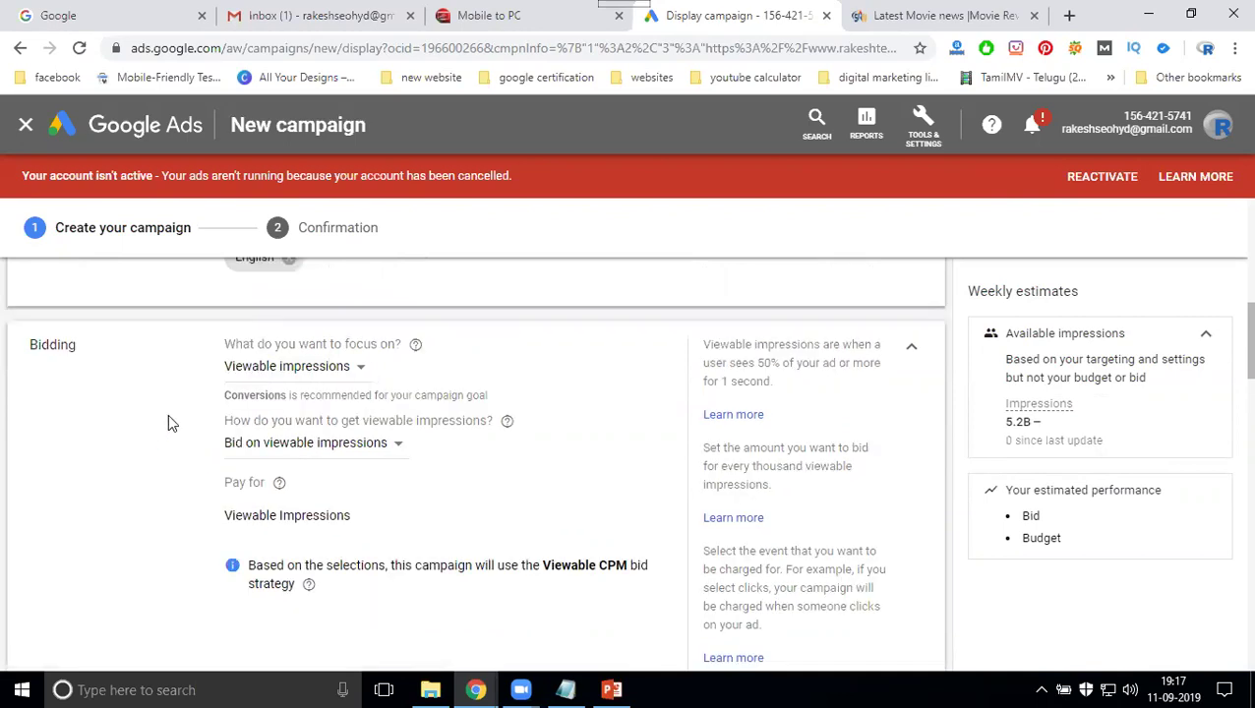
pyautogui.click(290, 444)
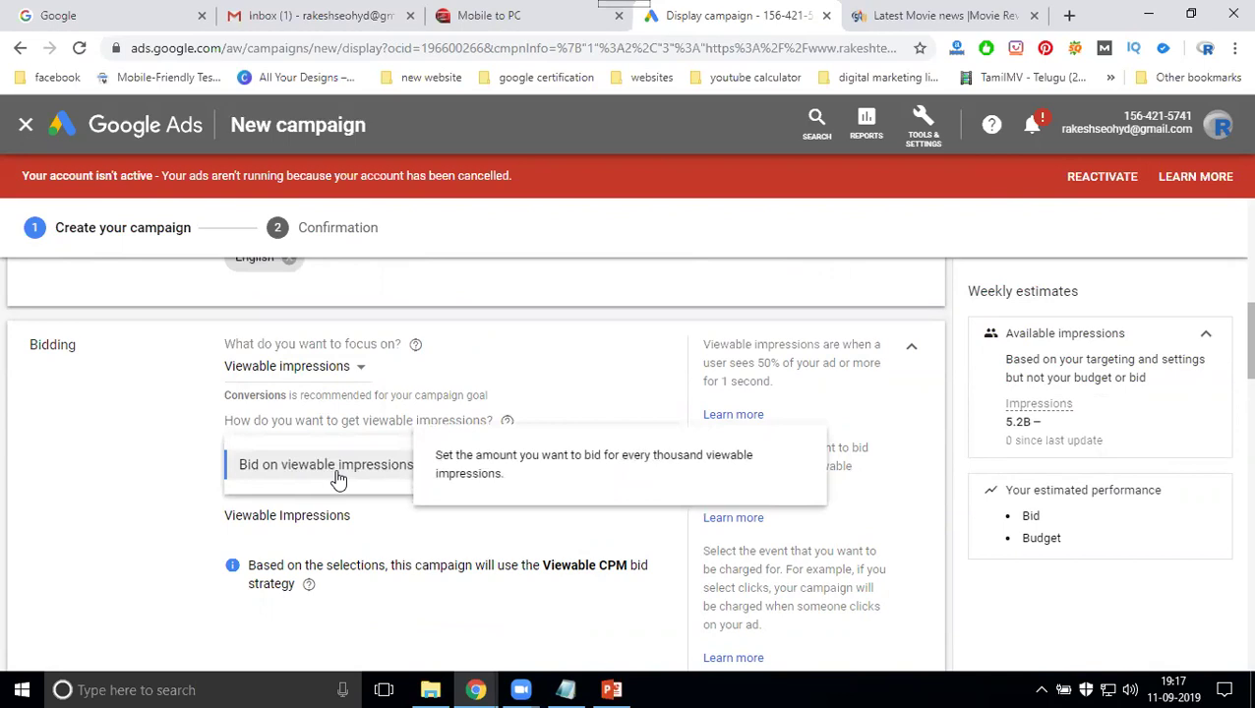
pyautogui.click(102, 475)
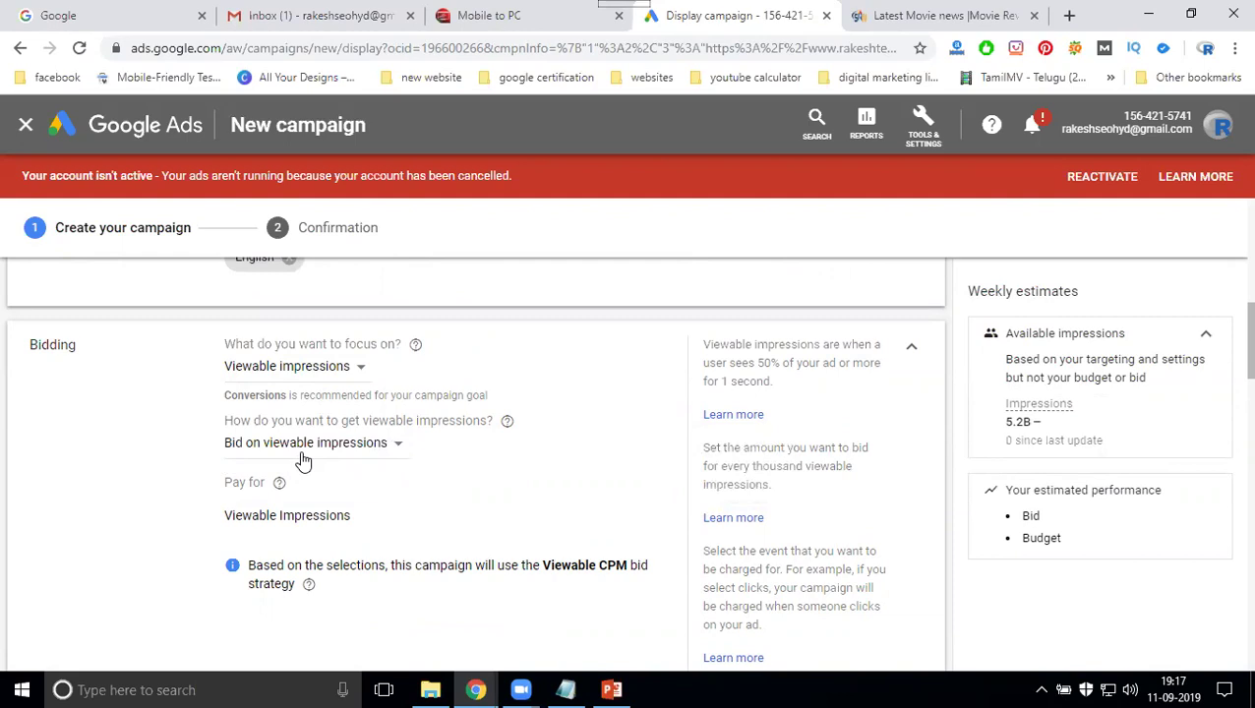
# Enter ₹500 as the campaign's average daily budget and raise it to ₹1,500
pyautogui.scroll(-3, 236, 454)
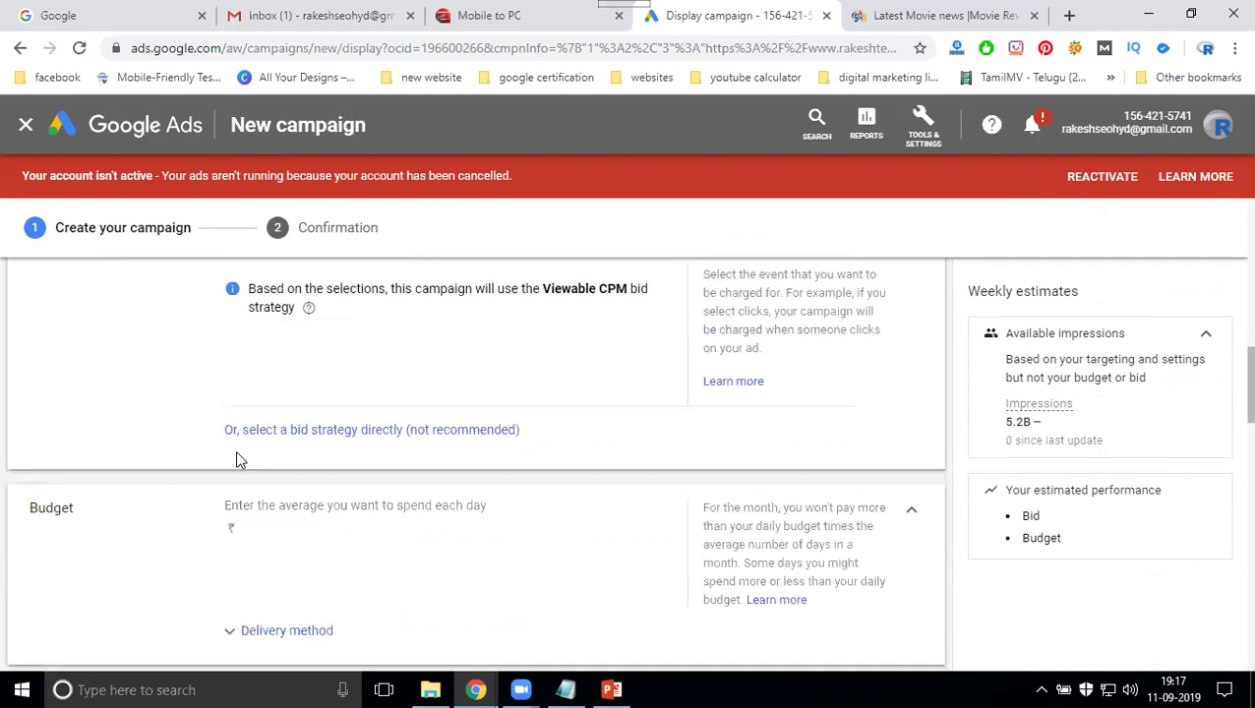
pyautogui.scroll(-1, 316, 436)
pyautogui.click(291, 436)
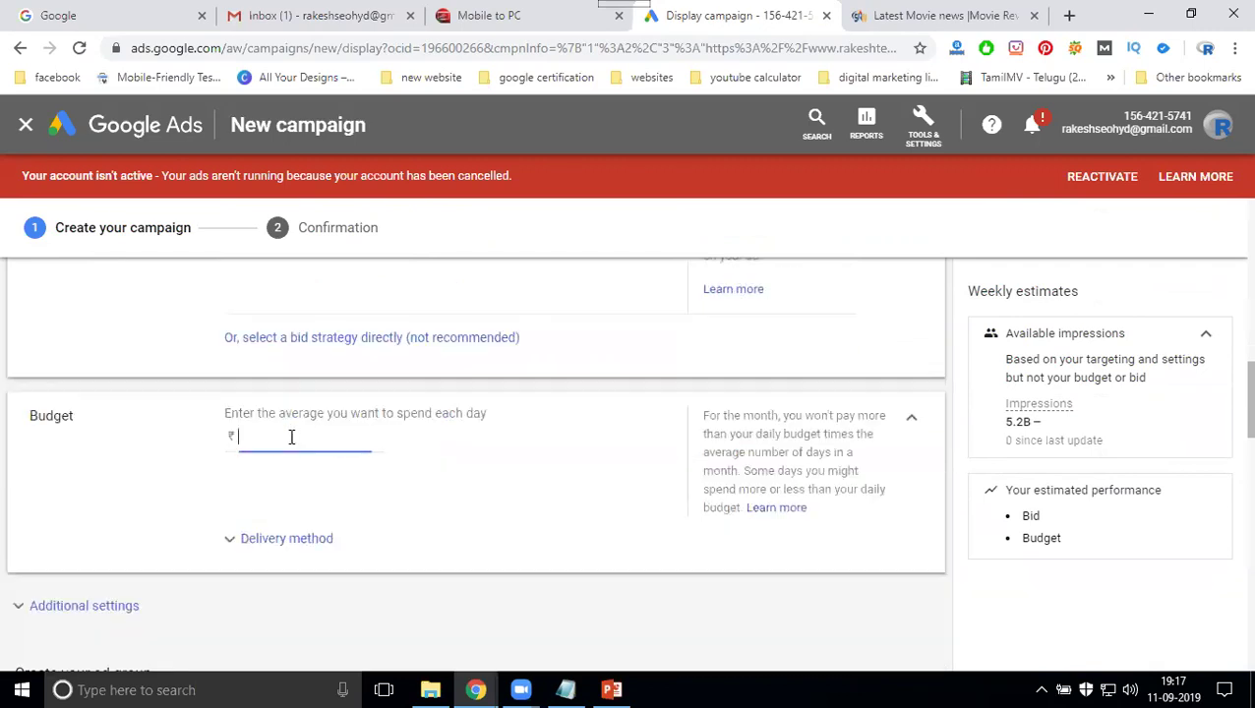
pyautogui.write('500')
pyautogui.click(442, 448)
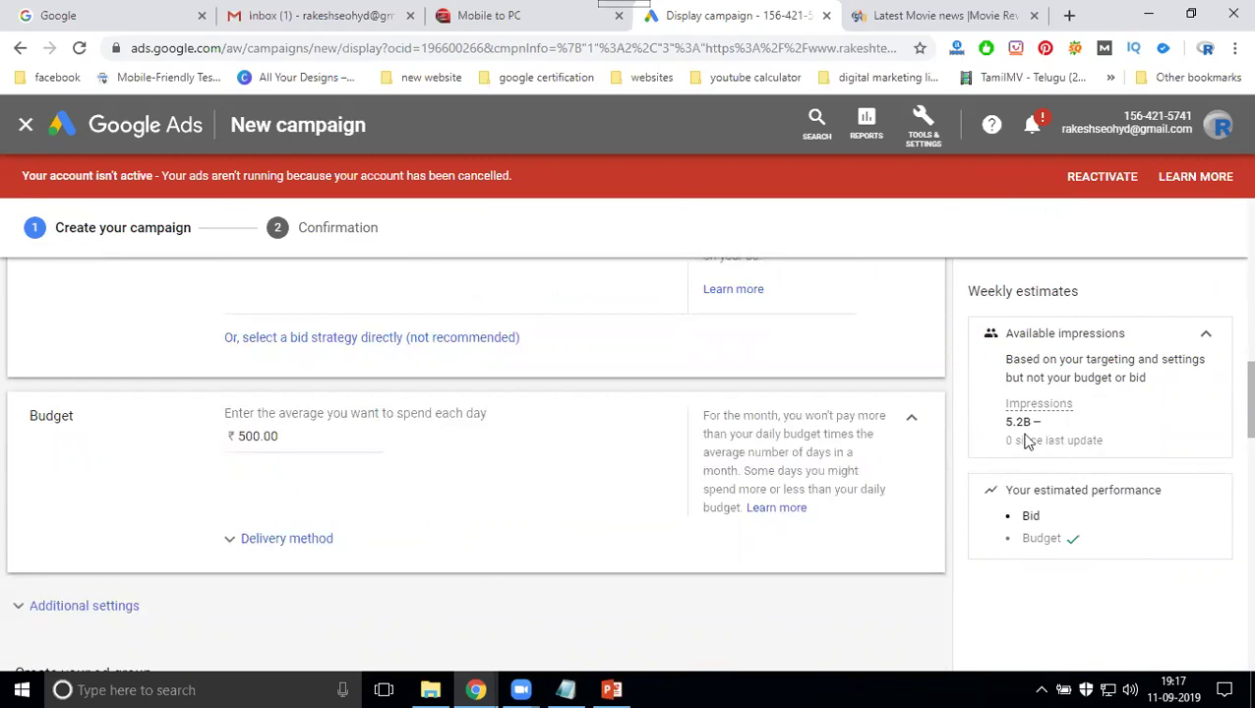
pyautogui.click(237, 439)
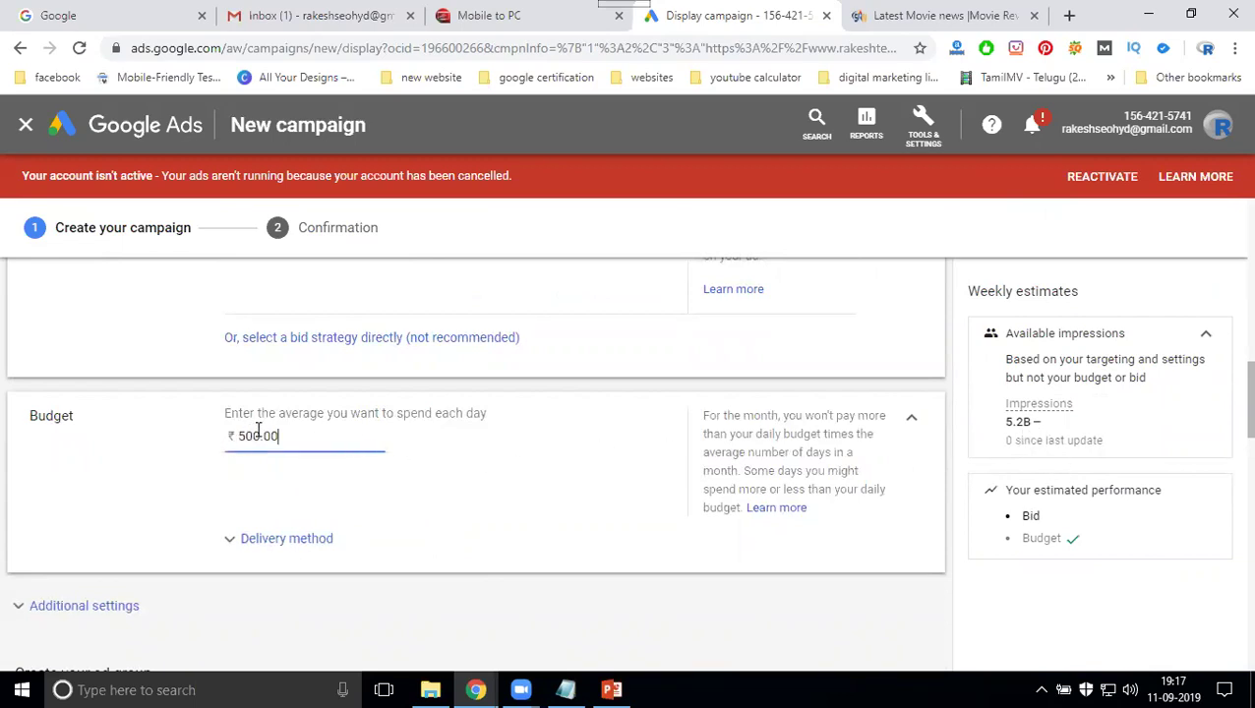
pyautogui.write('1')
pyautogui.click(413, 476)
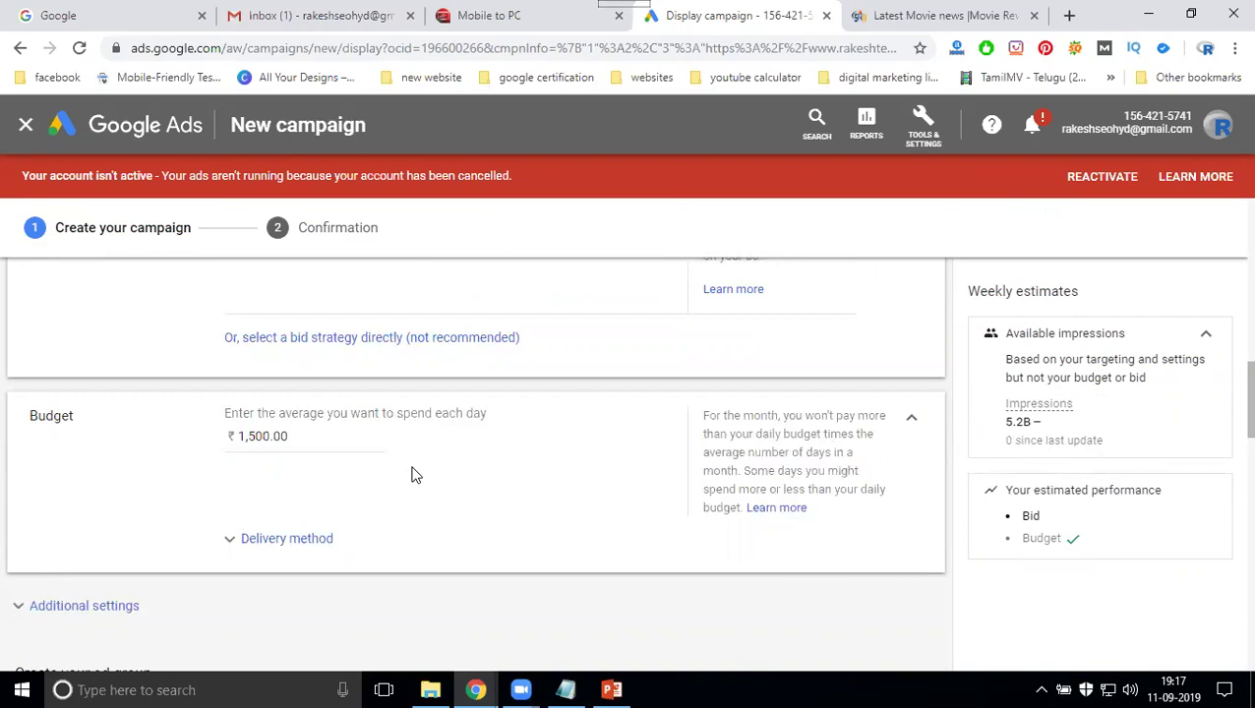
# Review the Example of campaign slide with its ad groups in the PowerPoint course notes and return to the campaign form
pyautogui.scroll(-2, 300, 440)
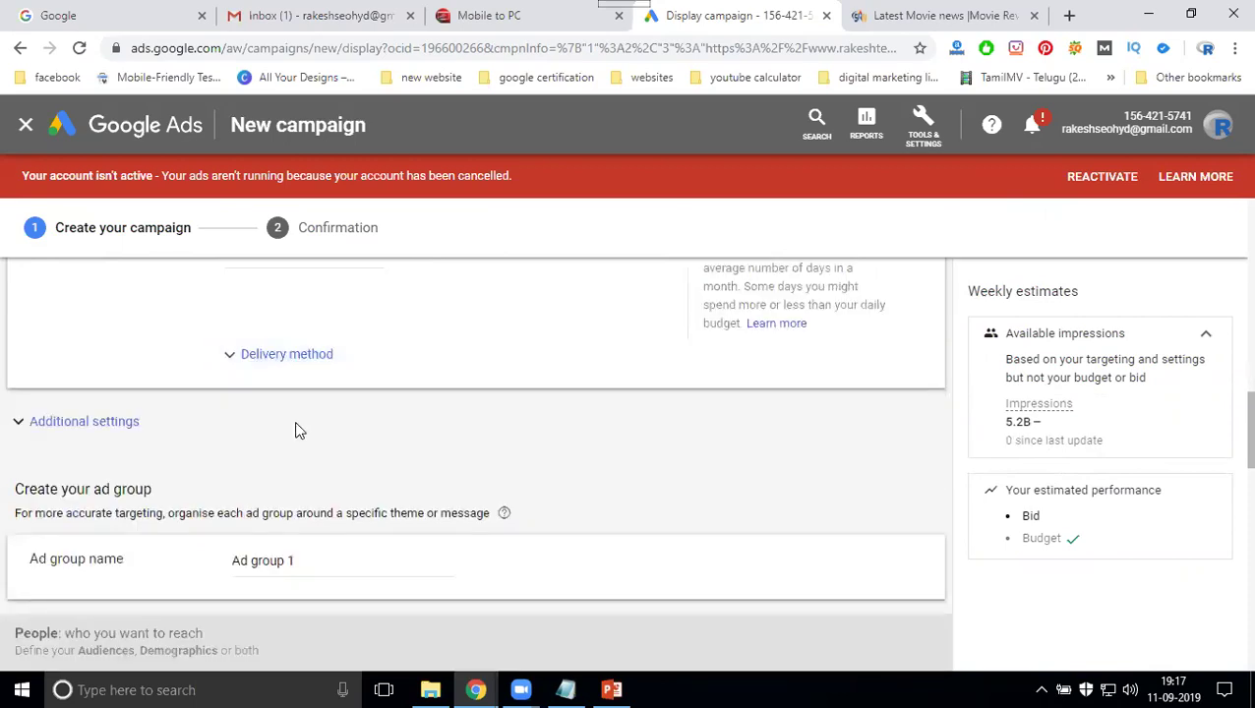
pyautogui.scroll(-2, 299, 433)
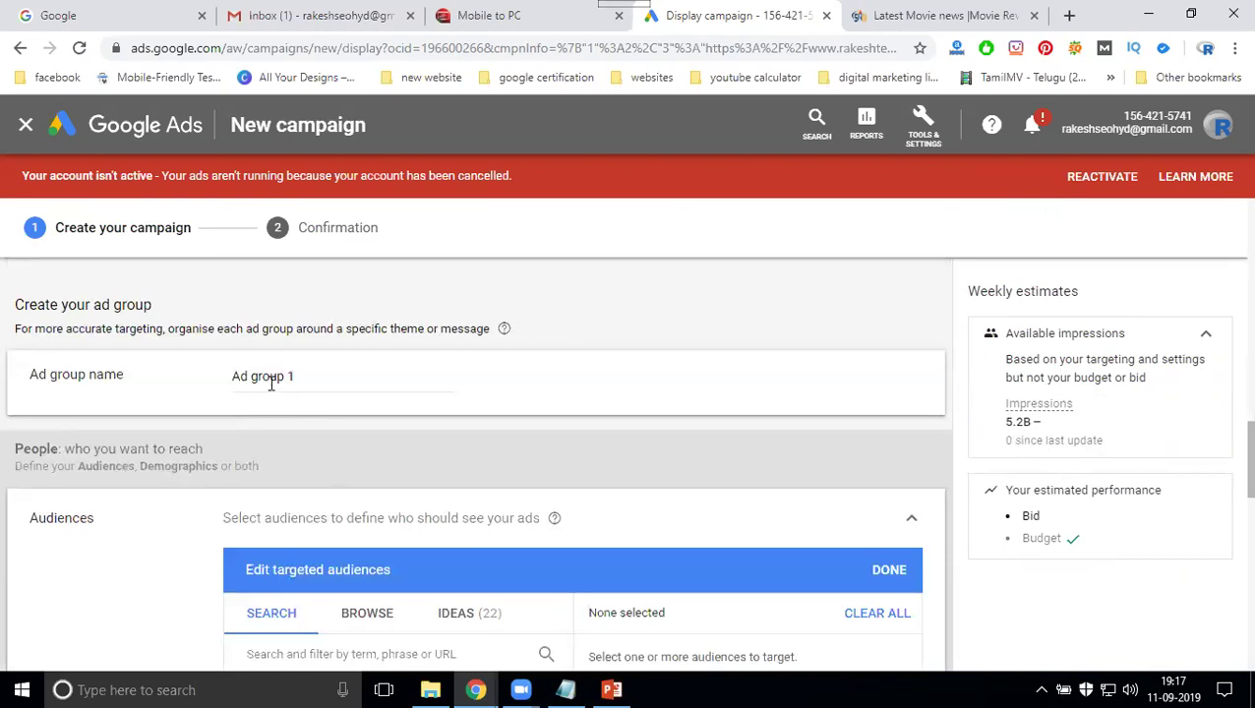
pyautogui.click(612, 689)
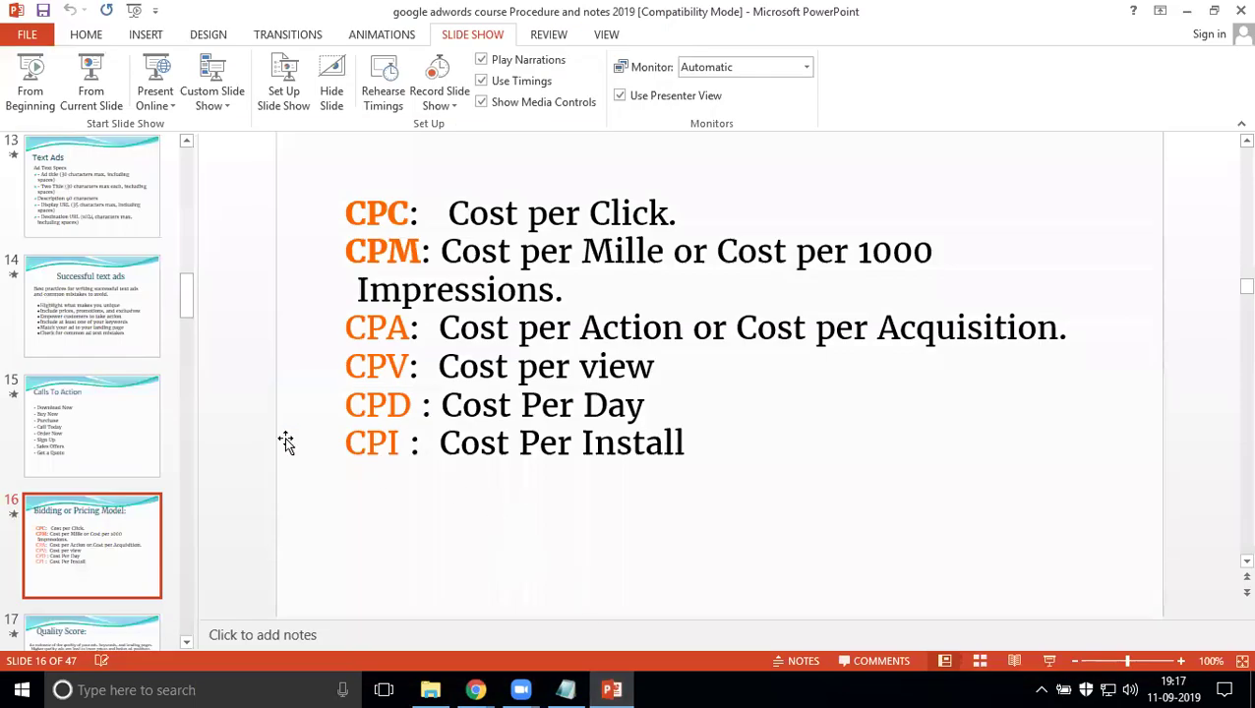
pyautogui.scroll(1, 43, 370)
pyautogui.scroll(7, 44, 371)
pyautogui.click(88, 291)
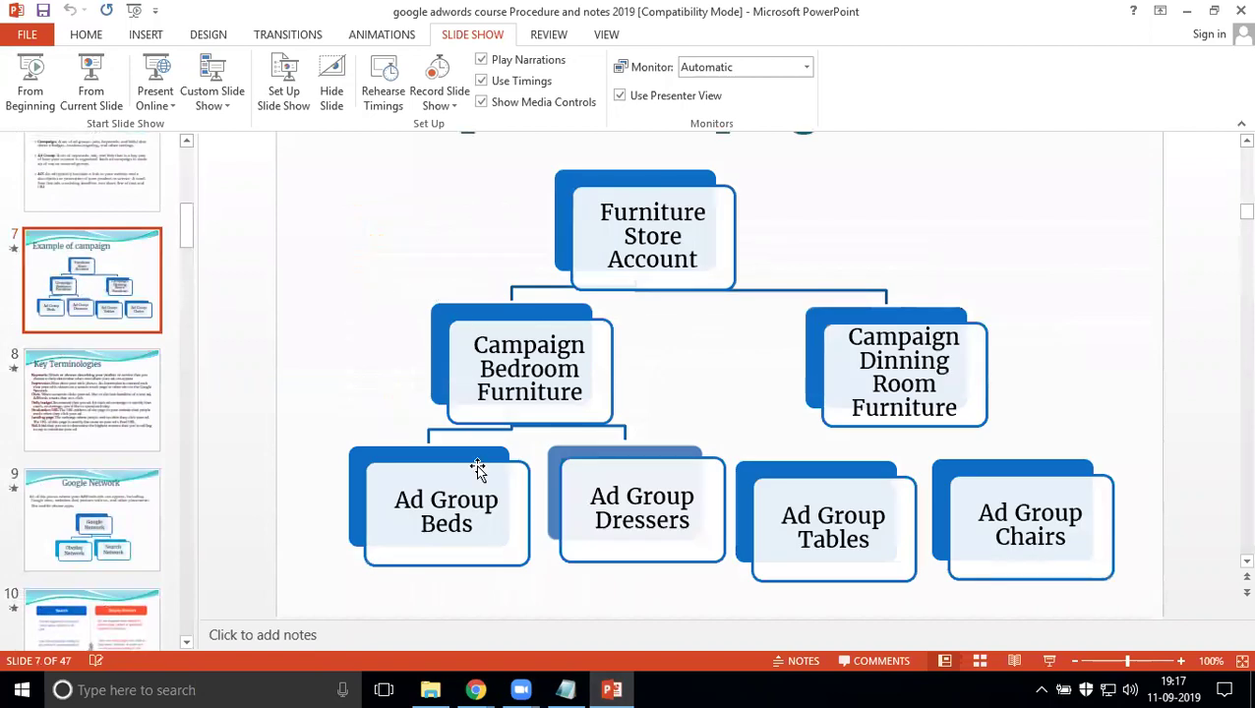
pyautogui.click(1187, 10)
# Rename the ad group as Digital Marketing company
pyautogui.scroll(-2, 521, 354)
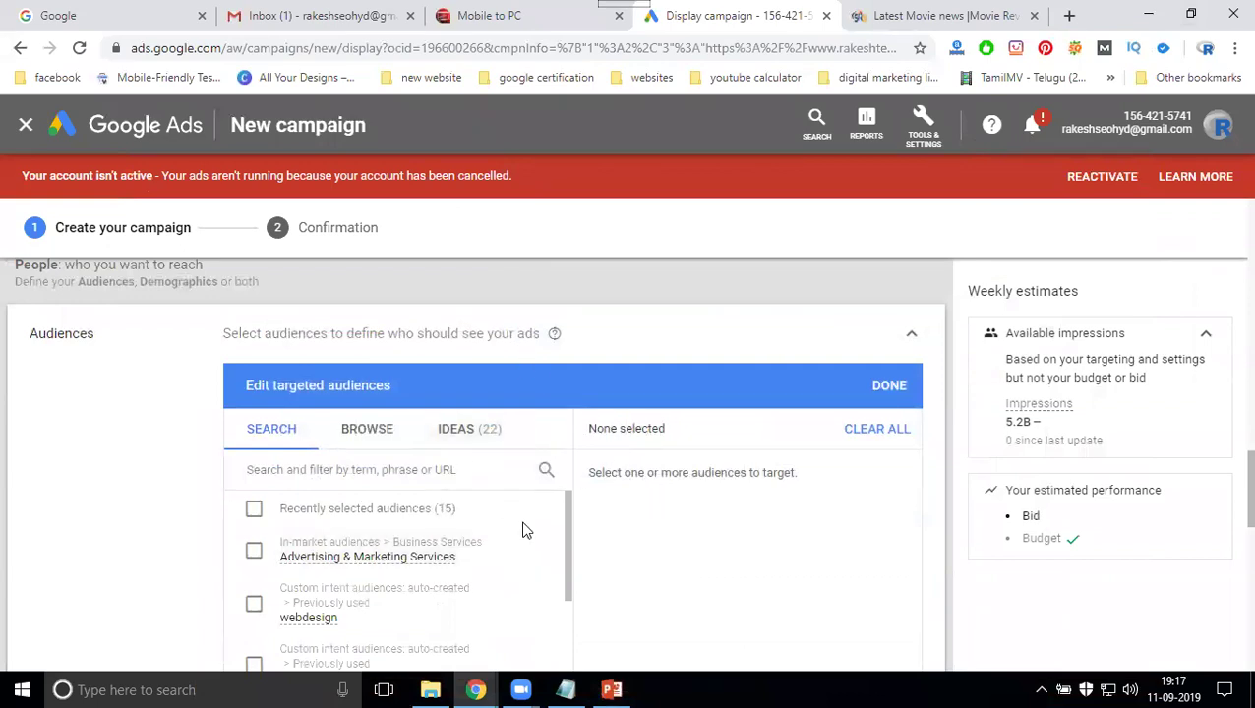
pyautogui.scroll(2, 536, 492)
pyautogui.click(310, 371)
pyautogui.hotkey('ctrl', 'a')
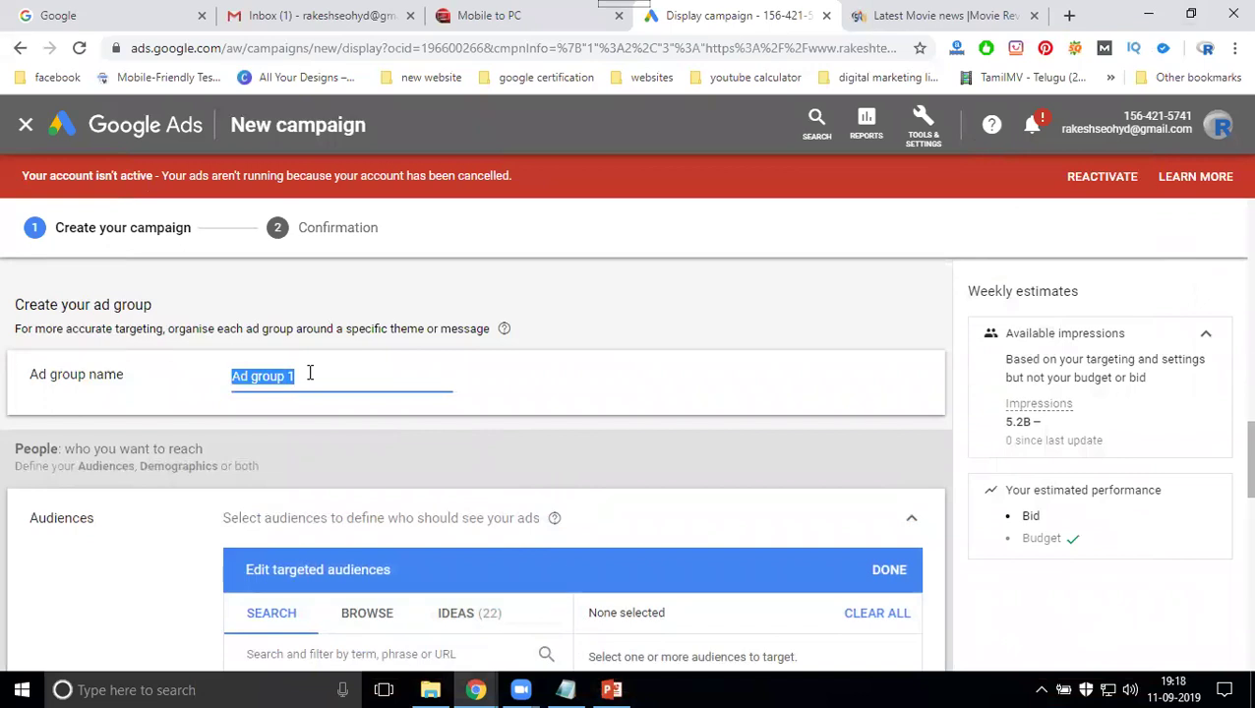
pyautogui.write('Digi')
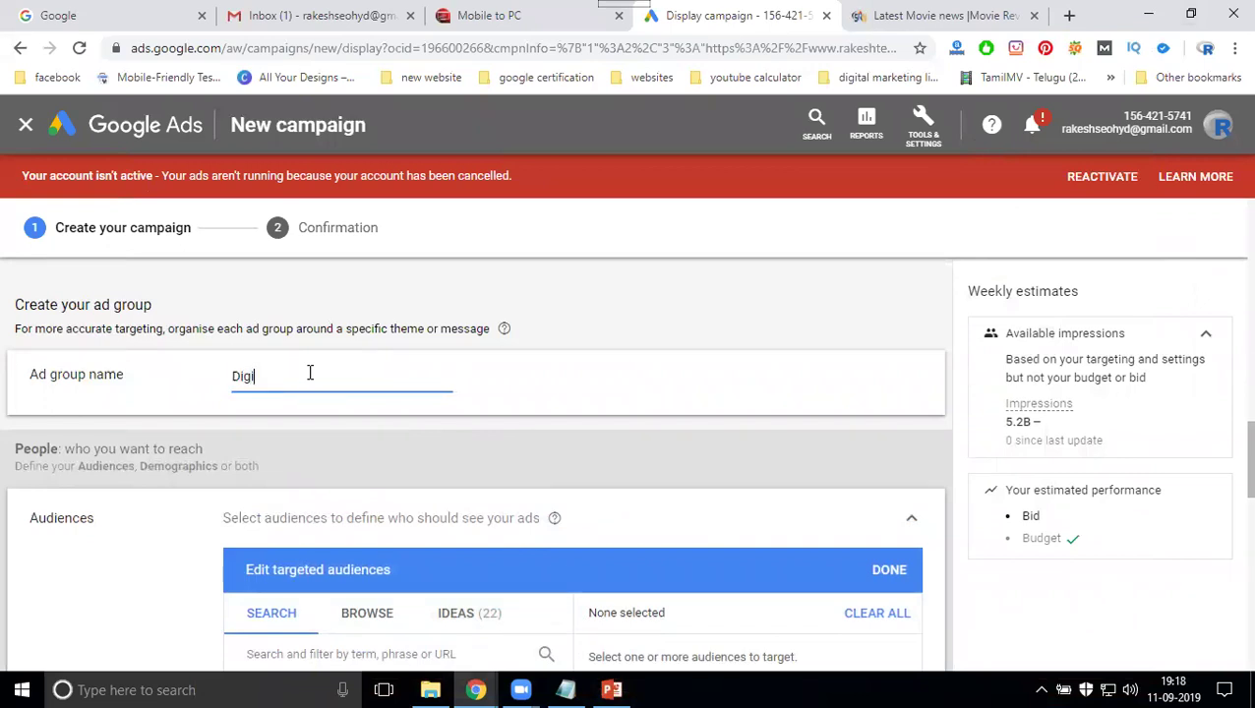
pyautogui.write('tal Marketing company')
# Search the audiences for Digital marketing and target digital marketing services, online marketing and digital marketing agency
pyautogui.scroll(-2, 118, 428)
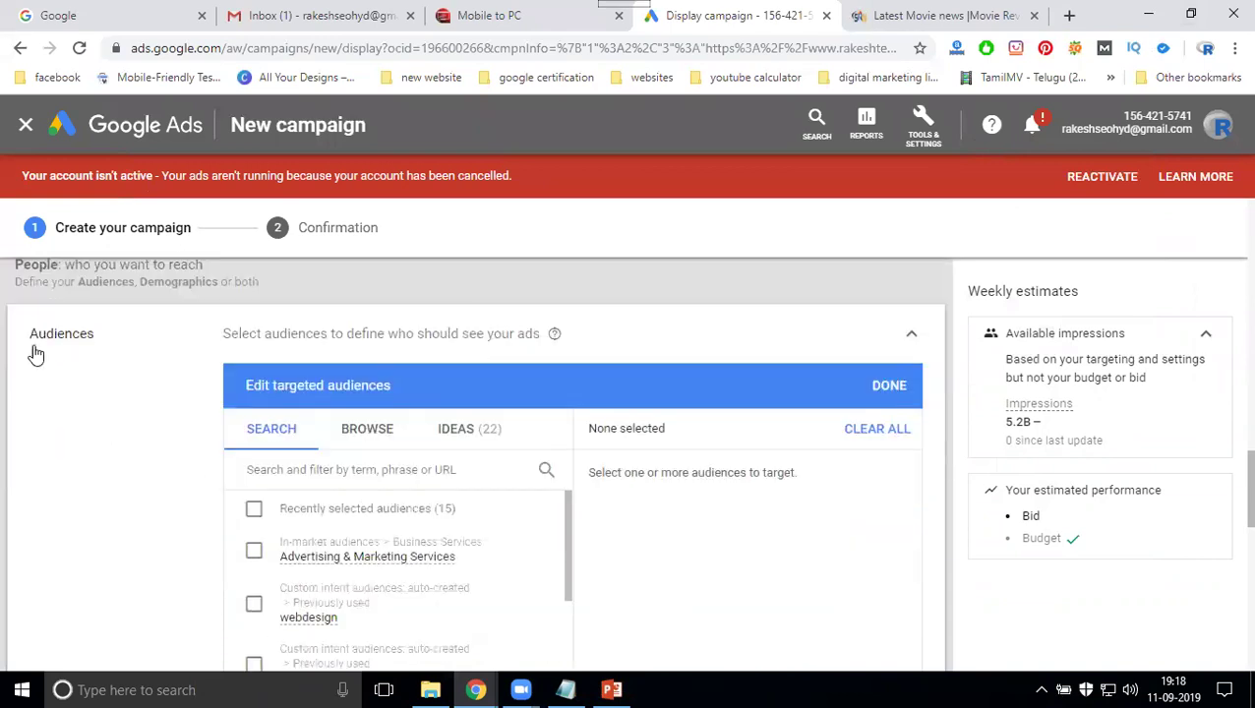
pyautogui.click(330, 471)
pyautogui.write('Dig')
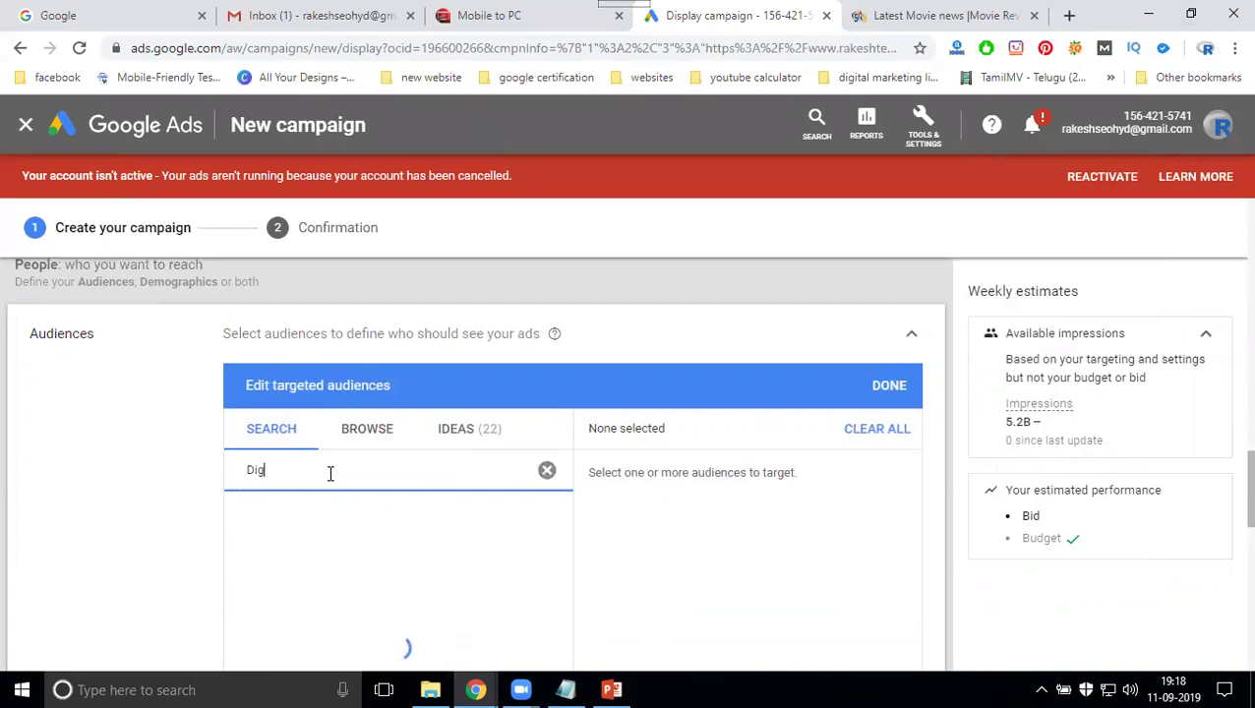
pyautogui.write('ital marketing')
pyautogui.scroll(-2, 158, 425)
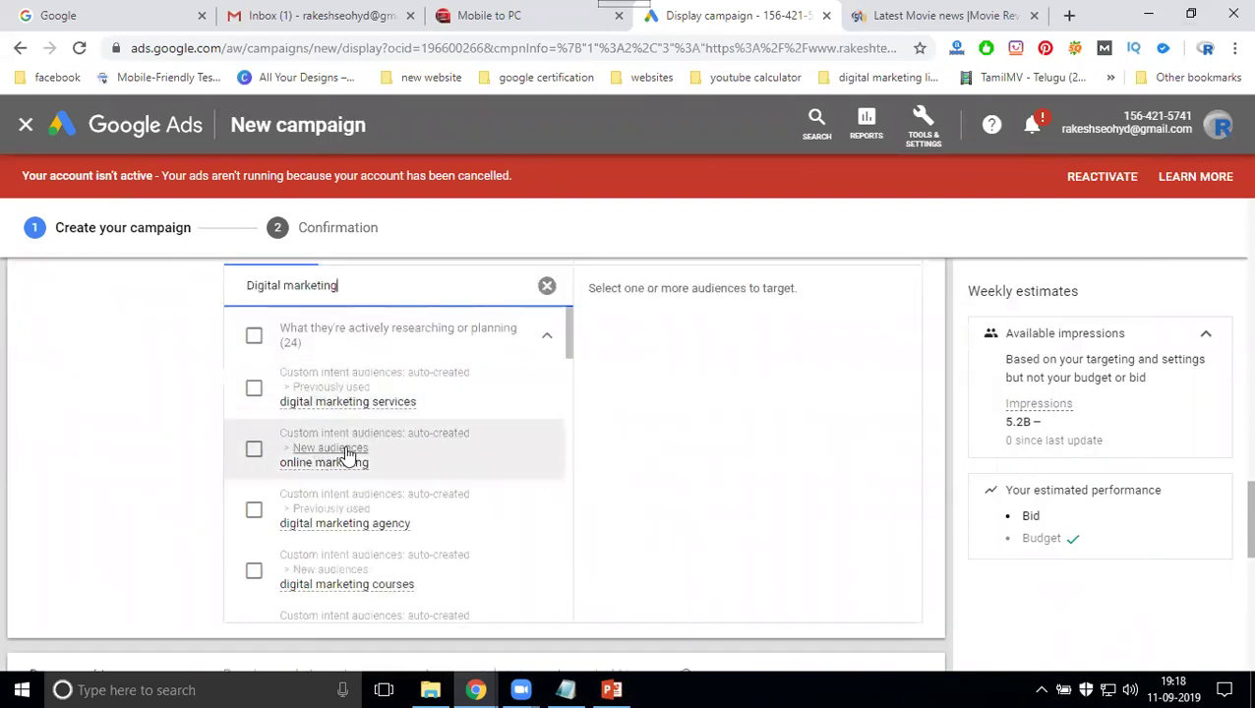
pyautogui.click(255, 390)
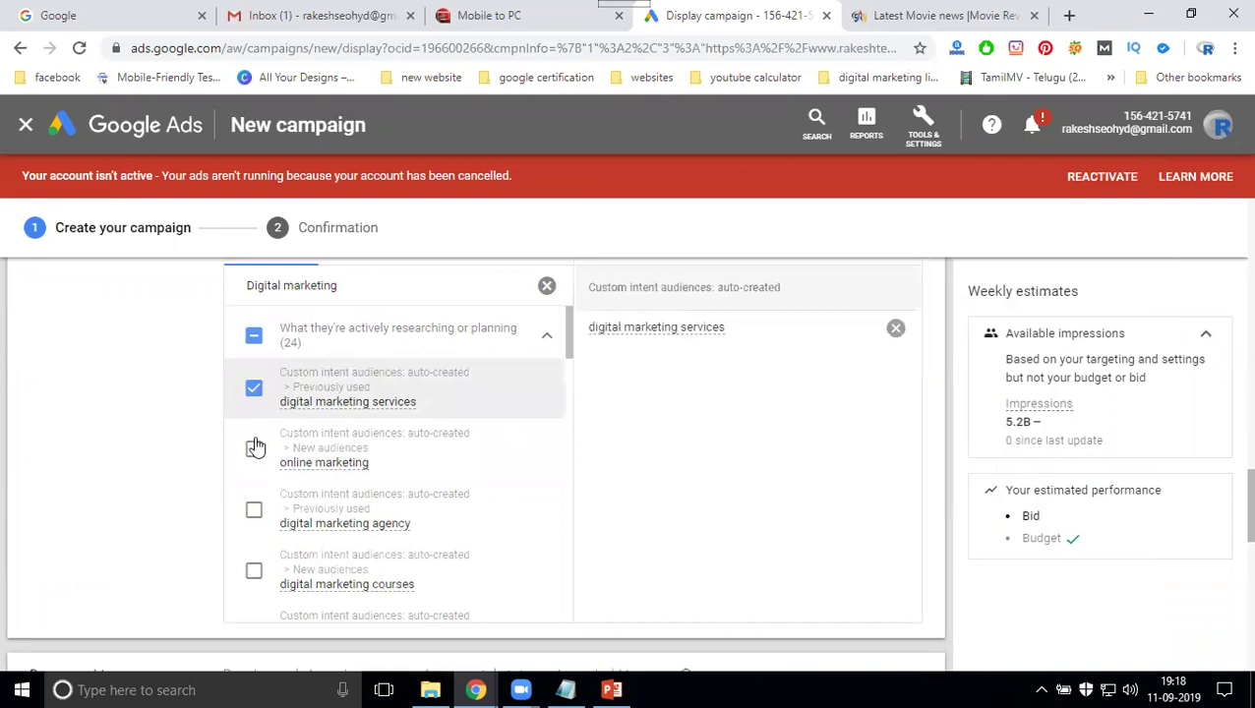
pyautogui.click(253, 449)
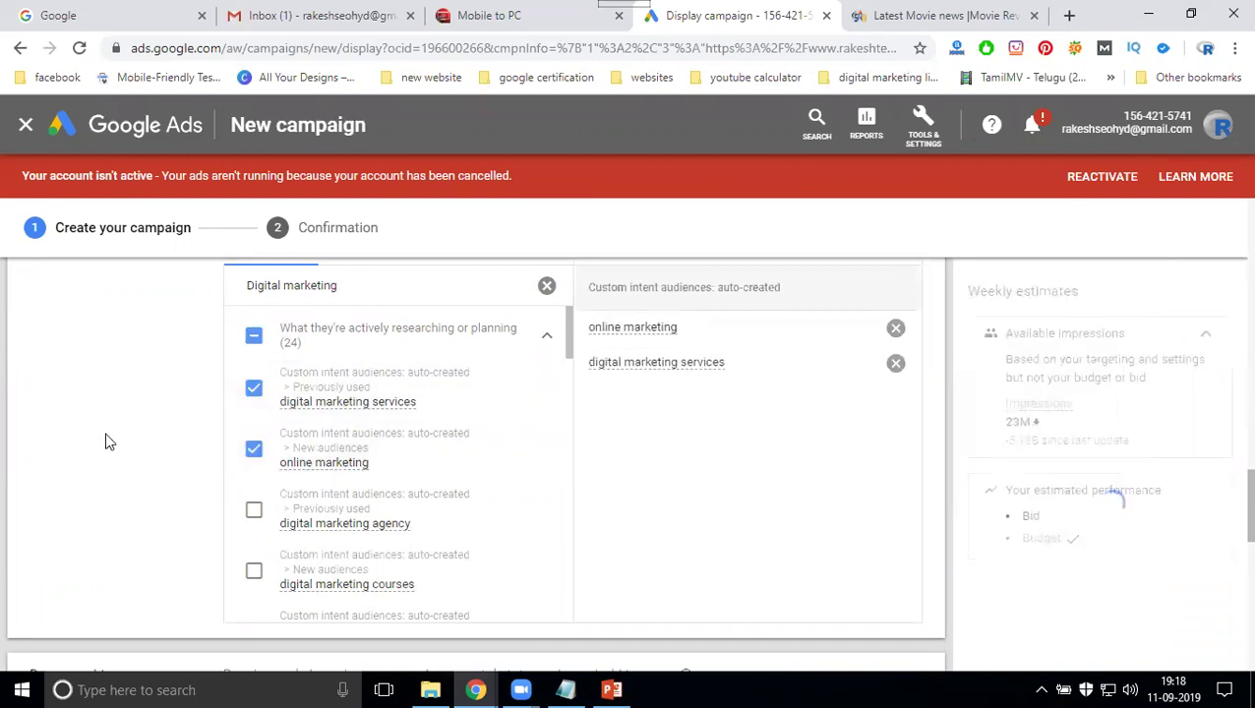
pyautogui.click(254, 511)
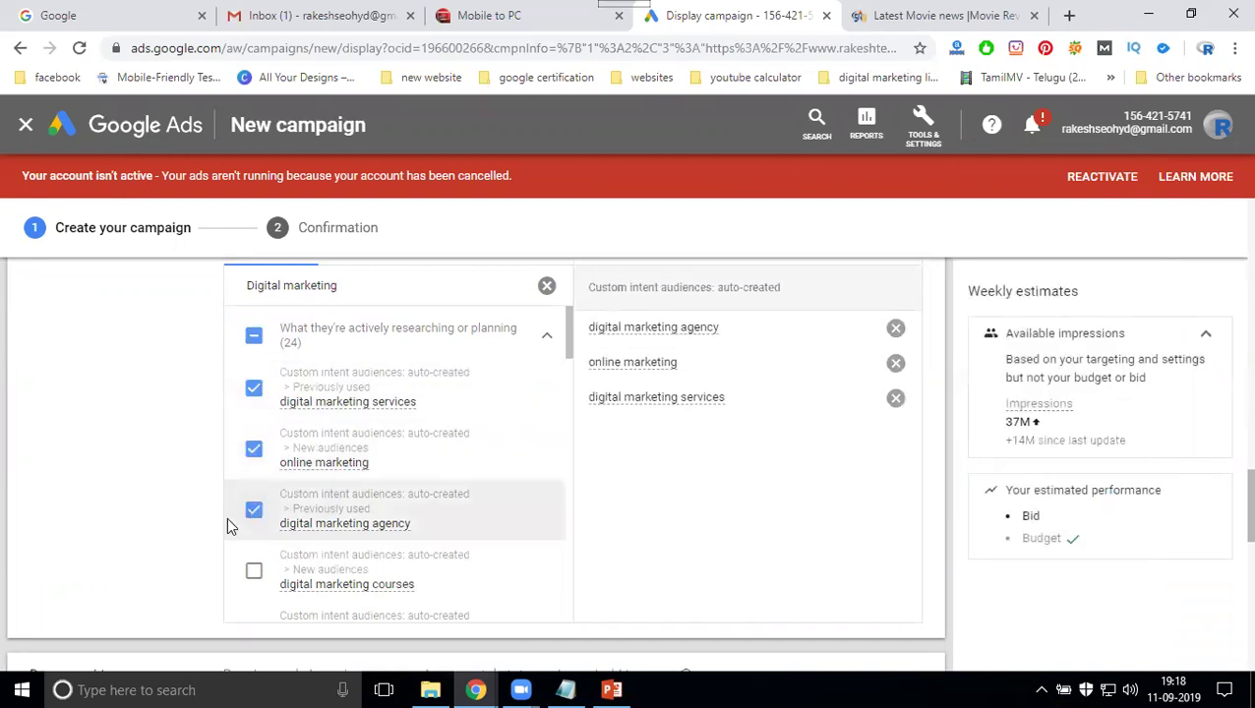
# Exclude the Unknown gender and the ages 45 - 54, 55 - 64, 65+ and Unknown from the targeted demographics
pyautogui.scroll(-3, 143, 492)
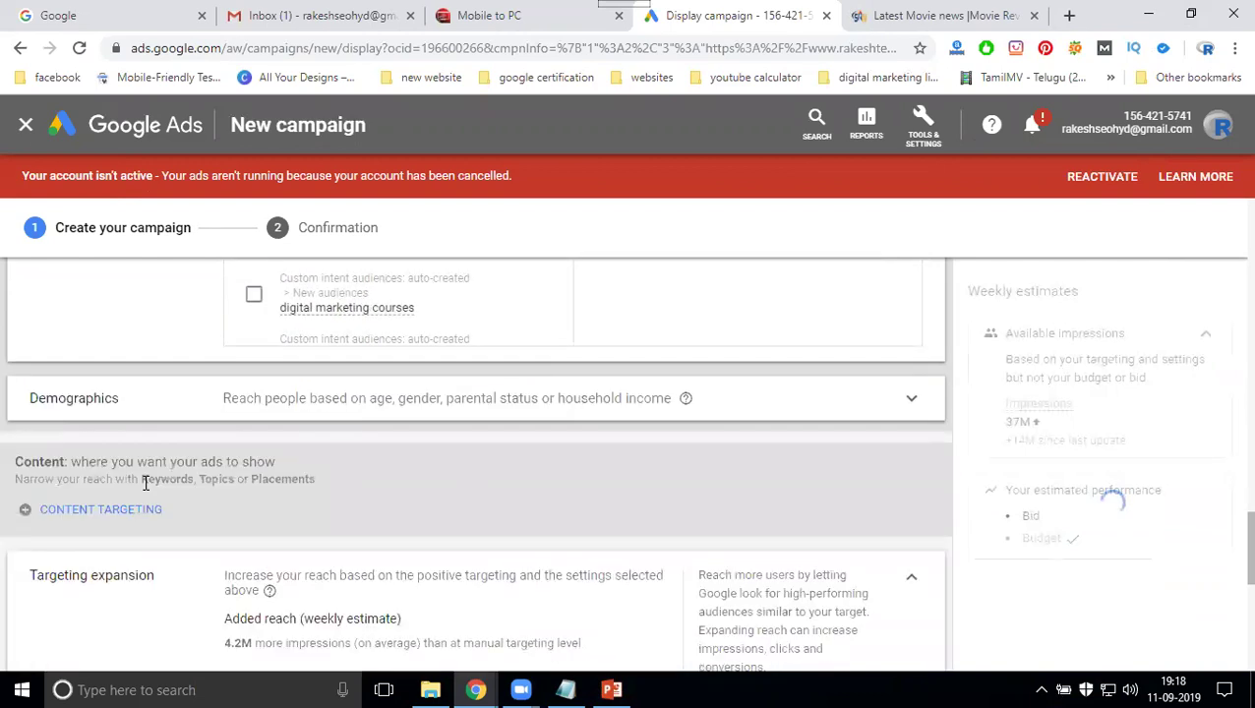
pyautogui.click(913, 399)
pyautogui.scroll(-1, 1043, 416)
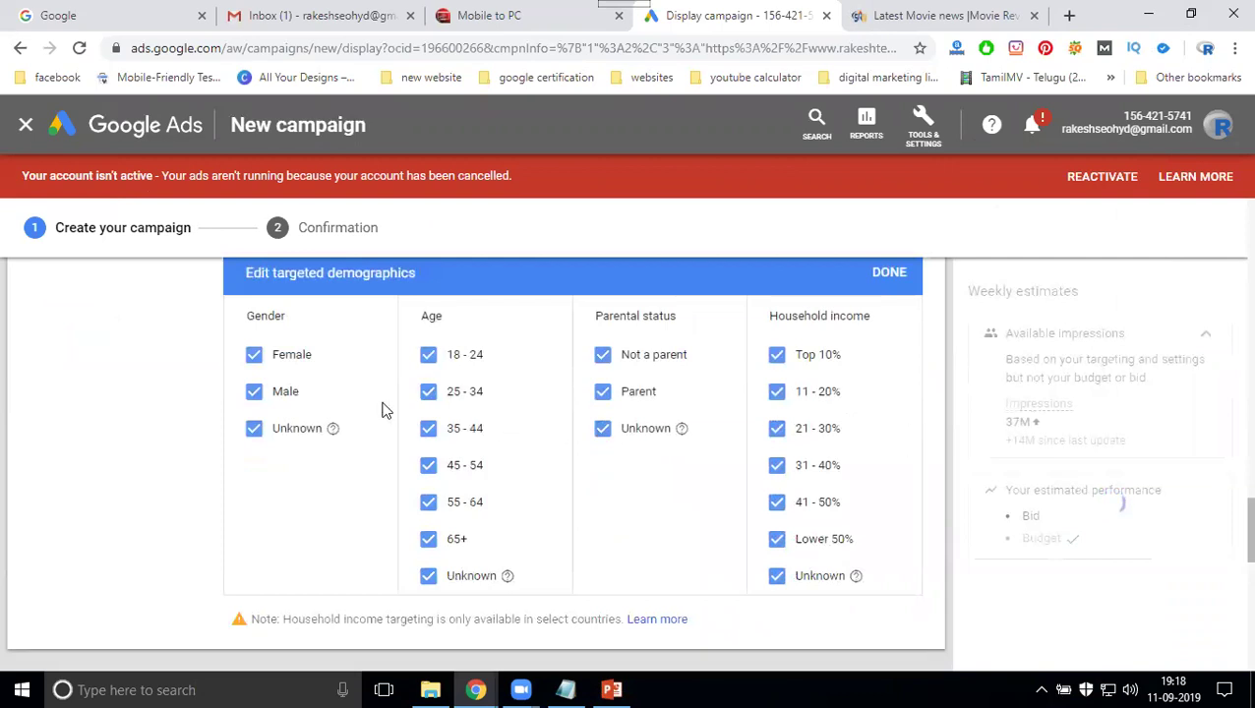
pyautogui.click(293, 435)
pyautogui.click(428, 539)
pyautogui.click(429, 576)
pyautogui.click(429, 504)
pyautogui.click(427, 468)
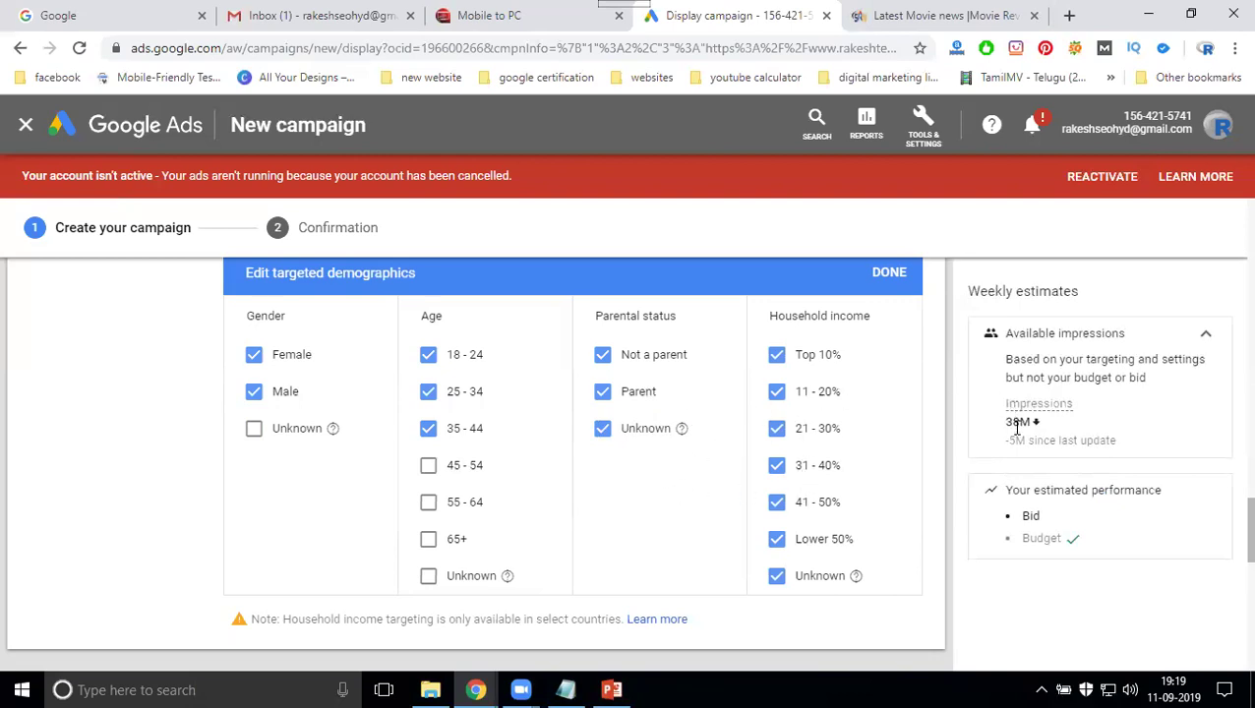
pyautogui.moveTo(1012, 421); pyautogui.dragTo(1041, 420)
# Set the ad group's viewable CPM bid to ₹10 and check the estimated weekly performance
pyautogui.scroll(-5, 323, 470)
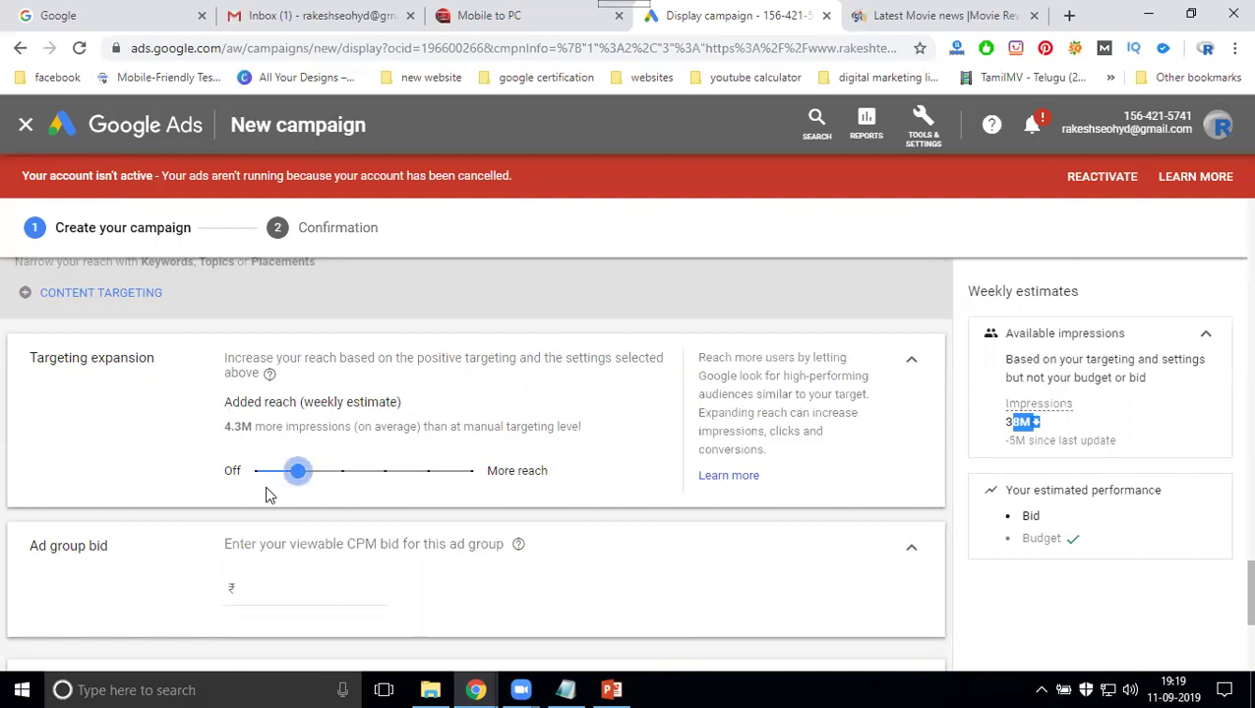
pyautogui.scroll(-1, 291, 482)
pyautogui.click(289, 495)
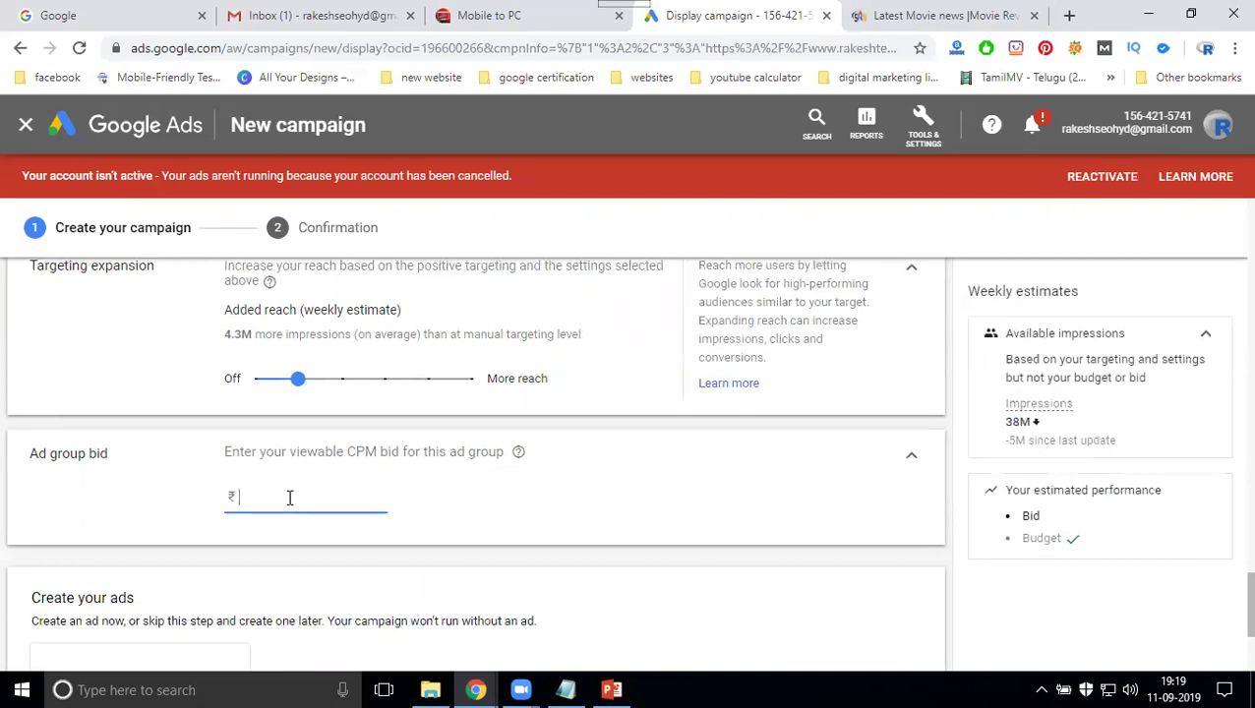
pyautogui.write('10')
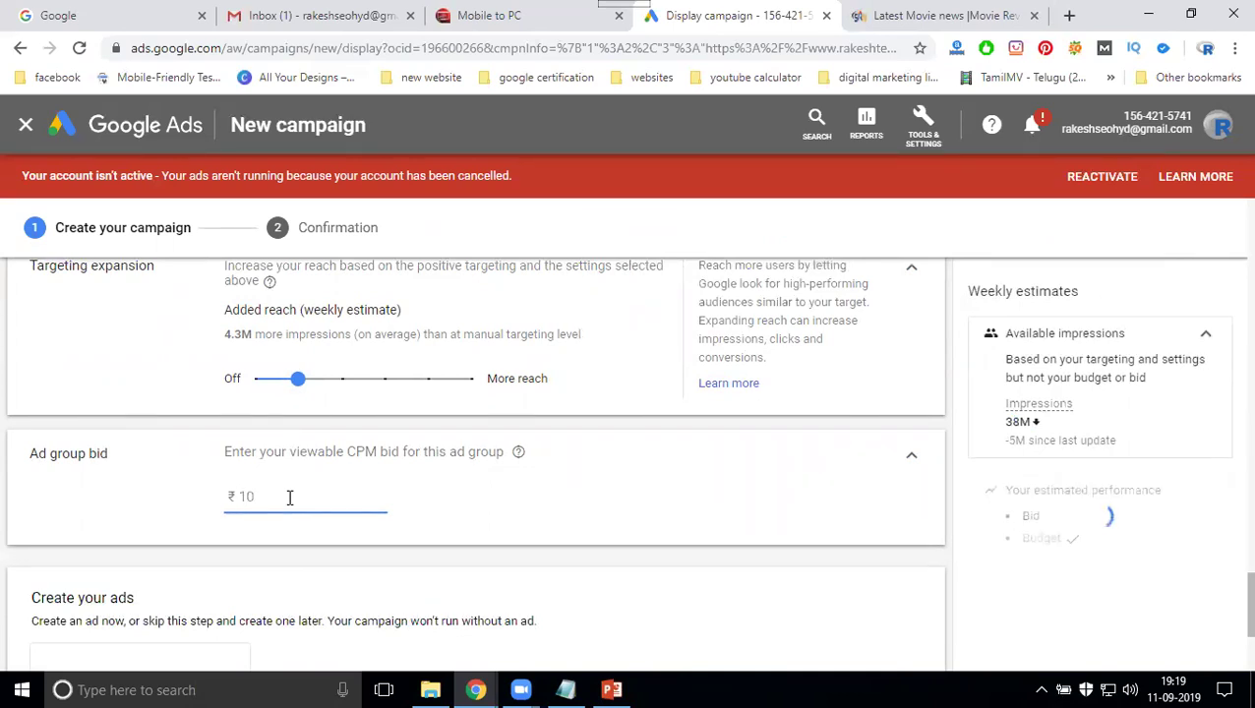
pyautogui.click(114, 508)
pyautogui.scroll(-3, 1049, 545)
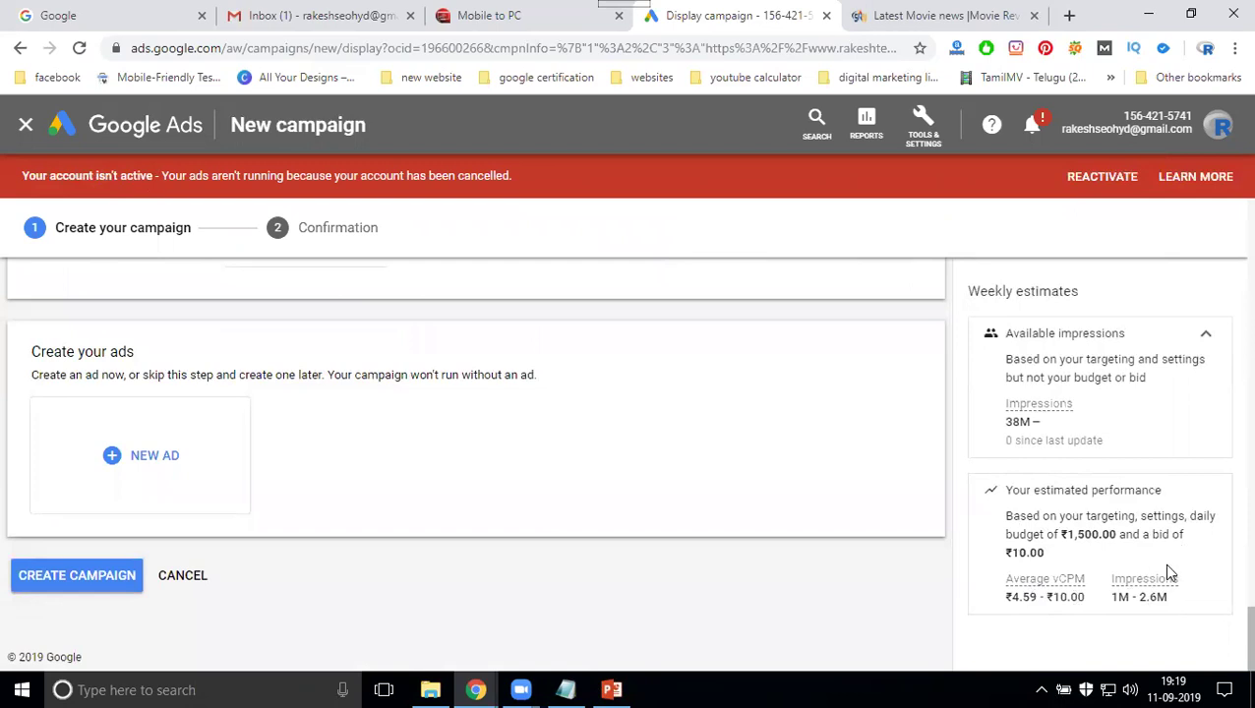
pyautogui.moveTo(1146, 582)
pyautogui.moveTo(1055, 583)
# Try viewable CPM bids of ₹50 and ₹5 for the ad group and compare their estimated performance
pyautogui.scroll(3, 372, 501)
pyautogui.click(318, 523)
pyautogui.write('50')
pyautogui.click(613, 497)
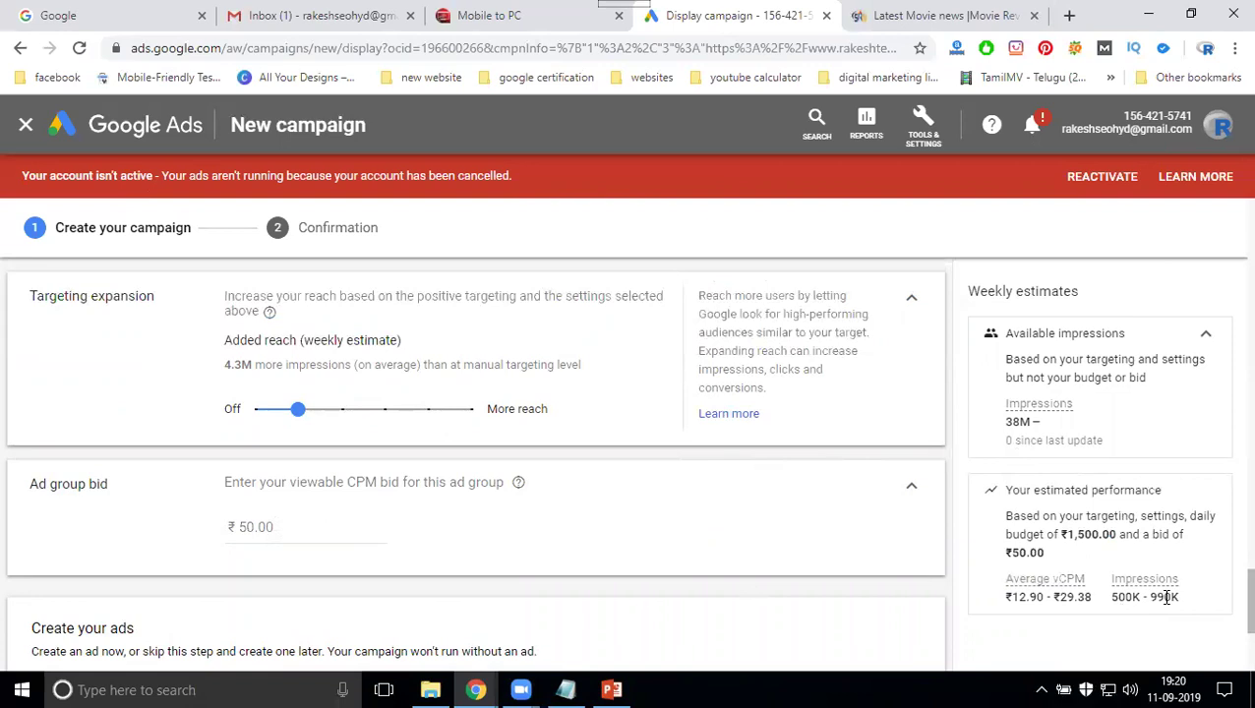
pyautogui.click(315, 524)
pyautogui.write('5')
pyautogui.click(636, 497)
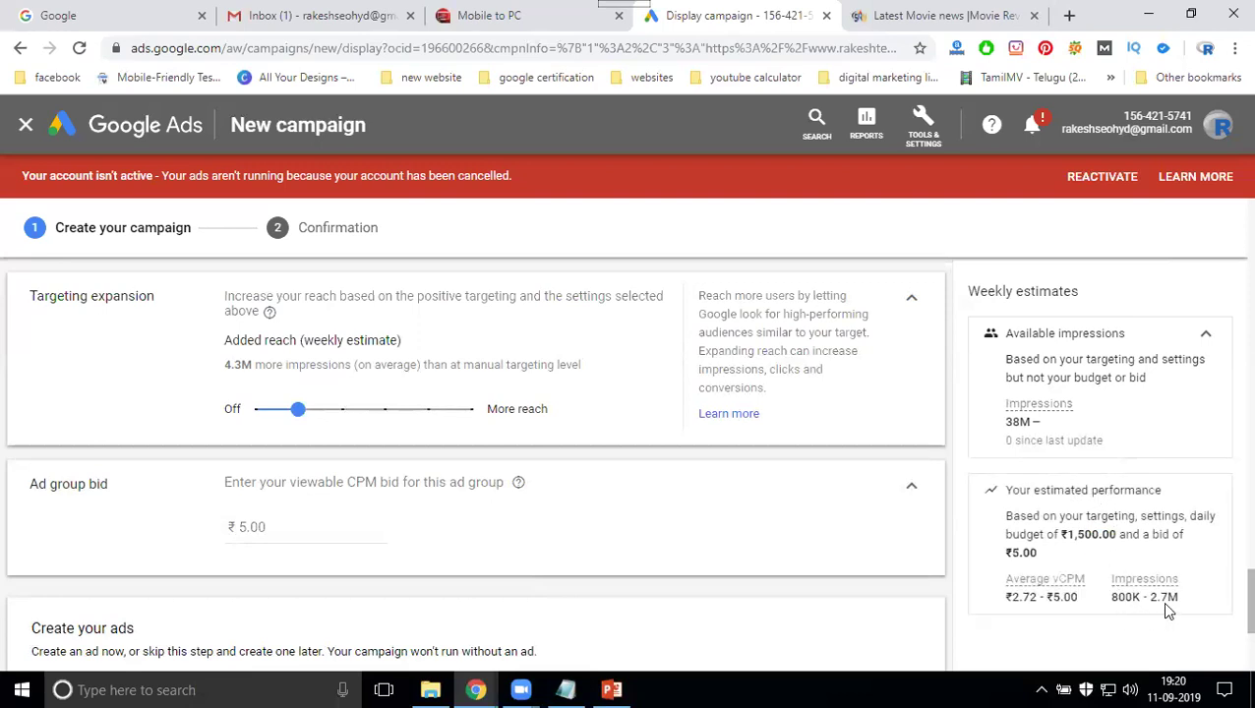
# Set the ad group's viewable CPM bid back to ₹10
pyautogui.click(284, 521)
pyautogui.hotkey('ctrl', 'a')
pyautogui.write('10')
pyautogui.click(659, 506)
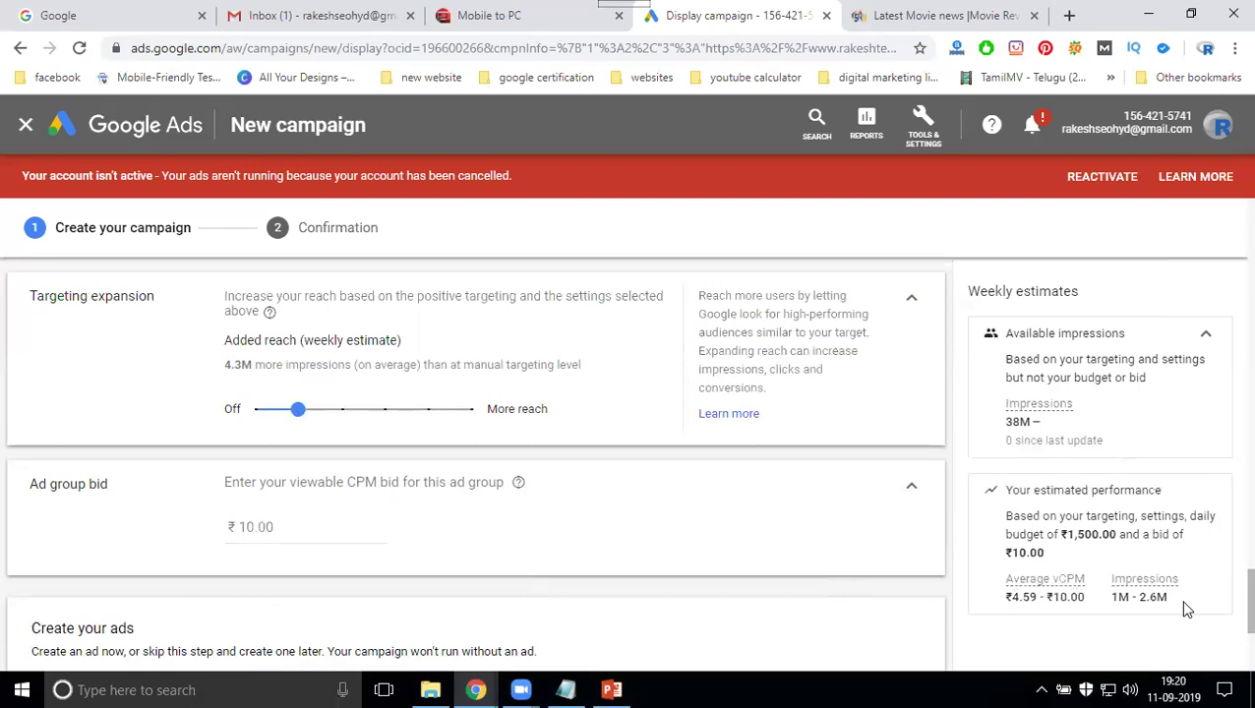
# Start a new responsive display ad for the campaign
pyautogui.scroll(-3, 460, 426)
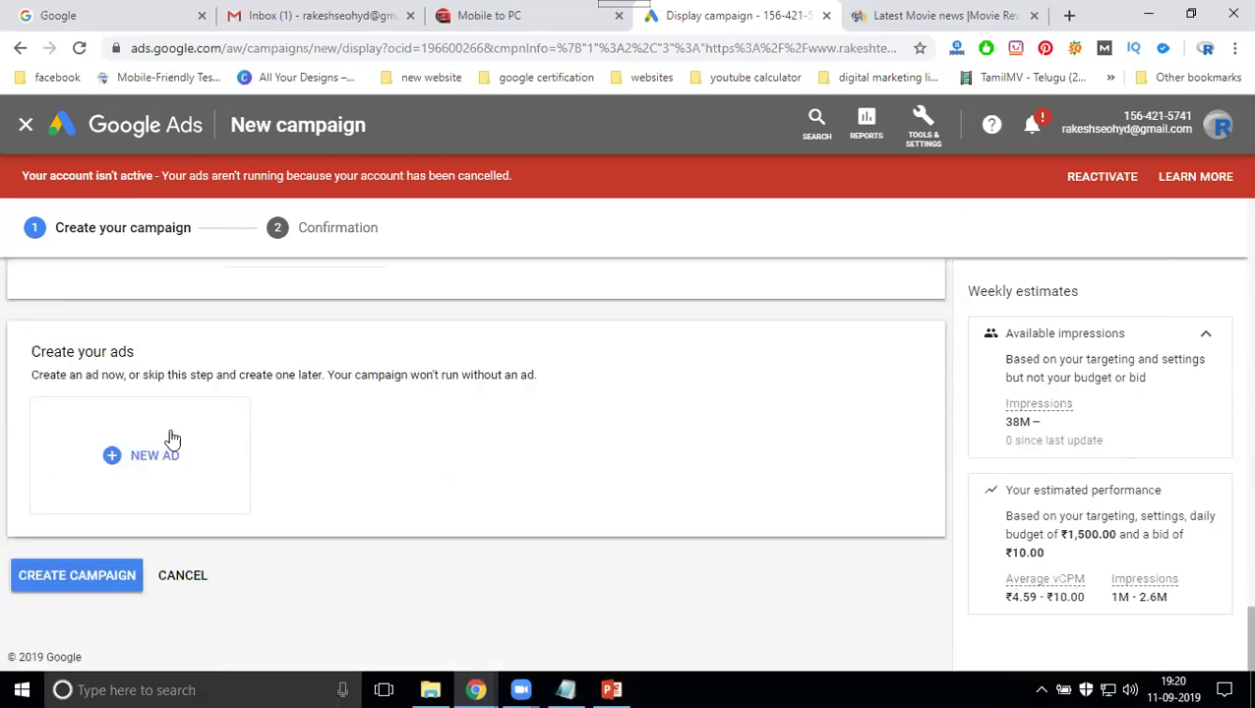
pyautogui.click(111, 453)
pyautogui.click(111, 443)
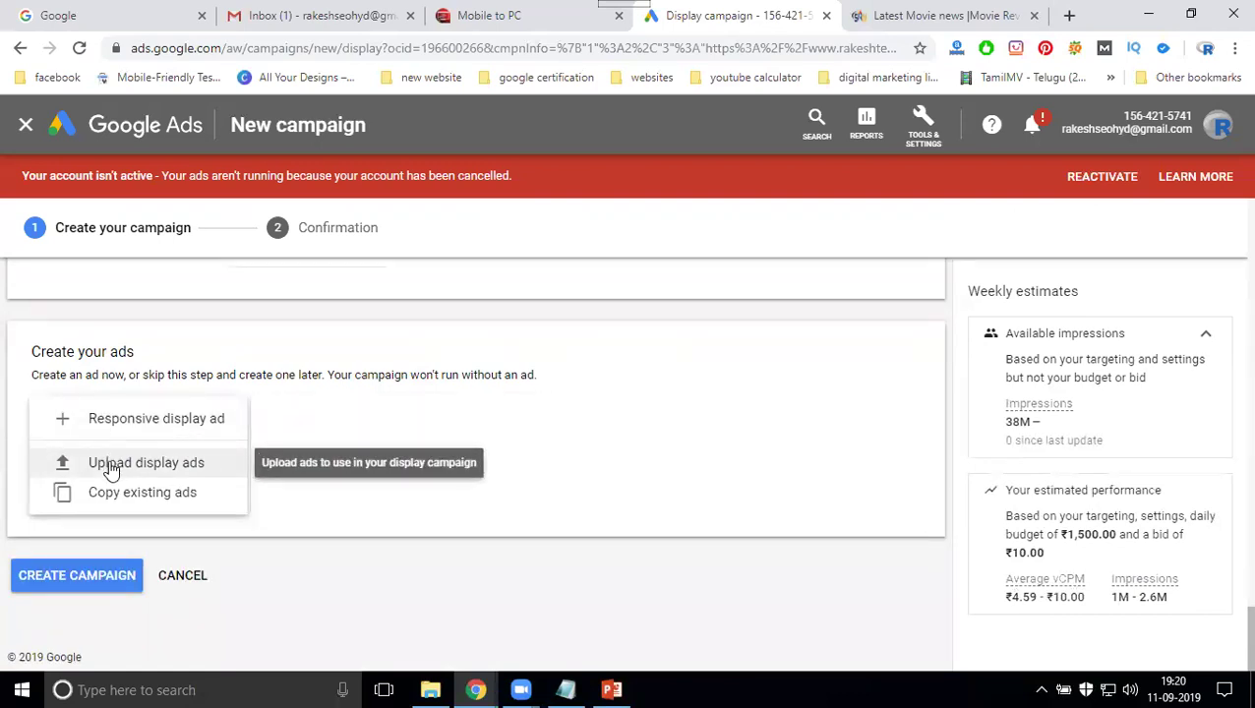
pyautogui.click(138, 421)
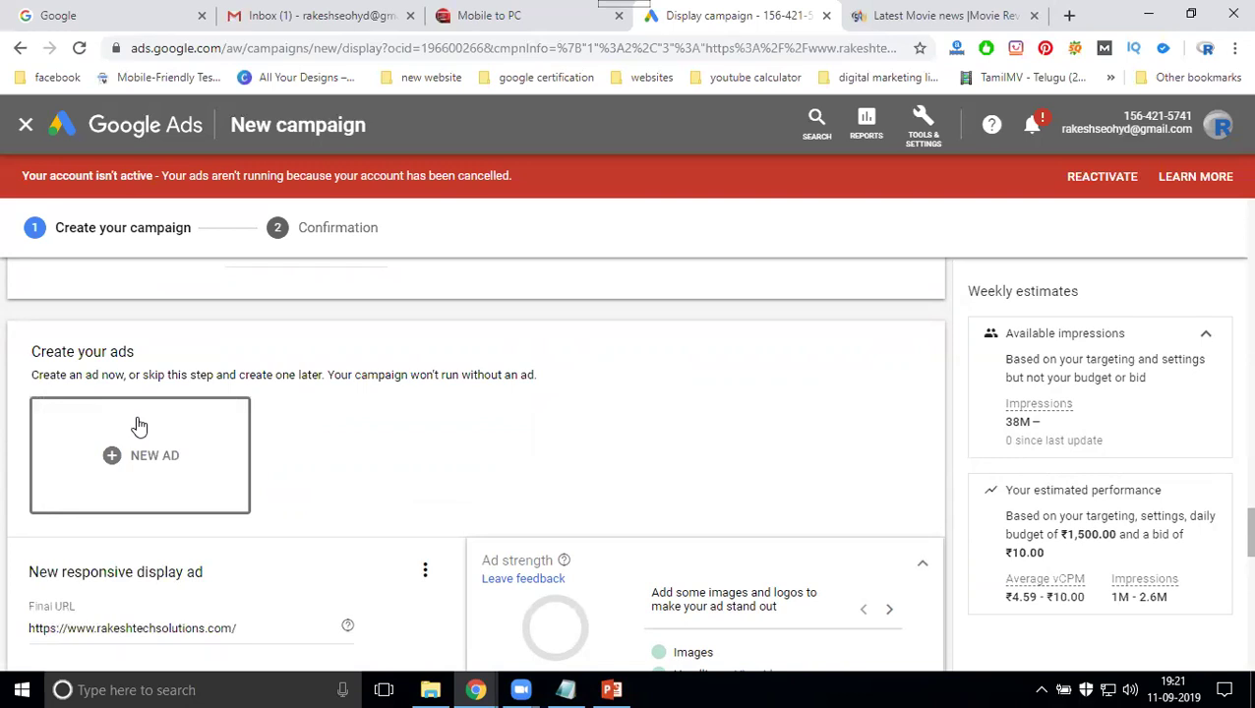
# Preview the ad on Google properties and switch to the Gmail inbox to see how ads appear among its promotions
pyautogui.scroll(-3, 522, 311)
pyautogui.scroll(-2, 521, 311)
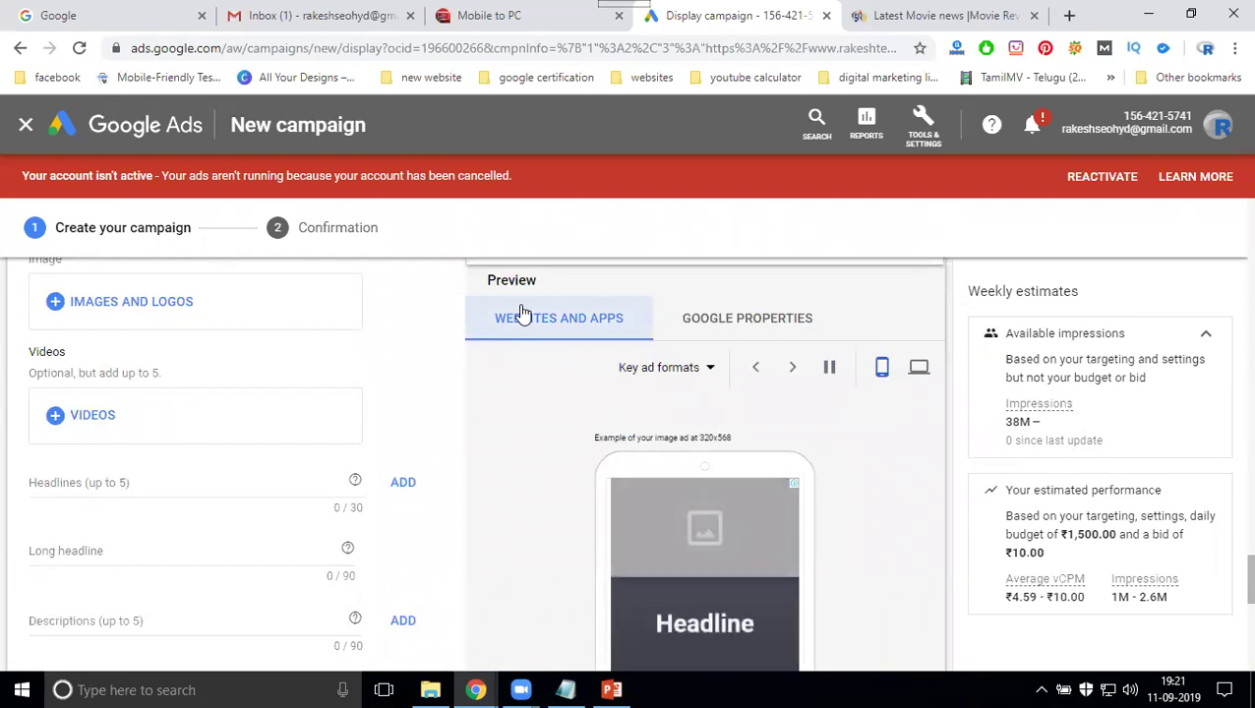
pyautogui.click(761, 318)
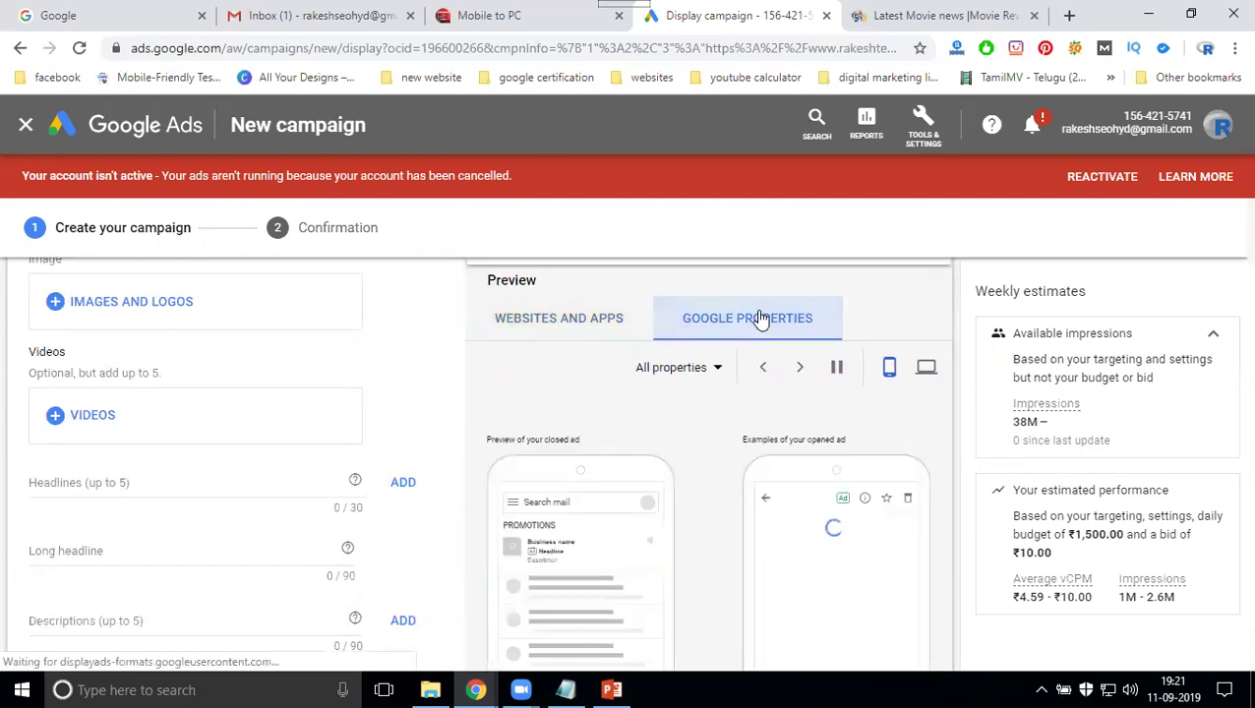
pyautogui.scroll(-1, 787, 462)
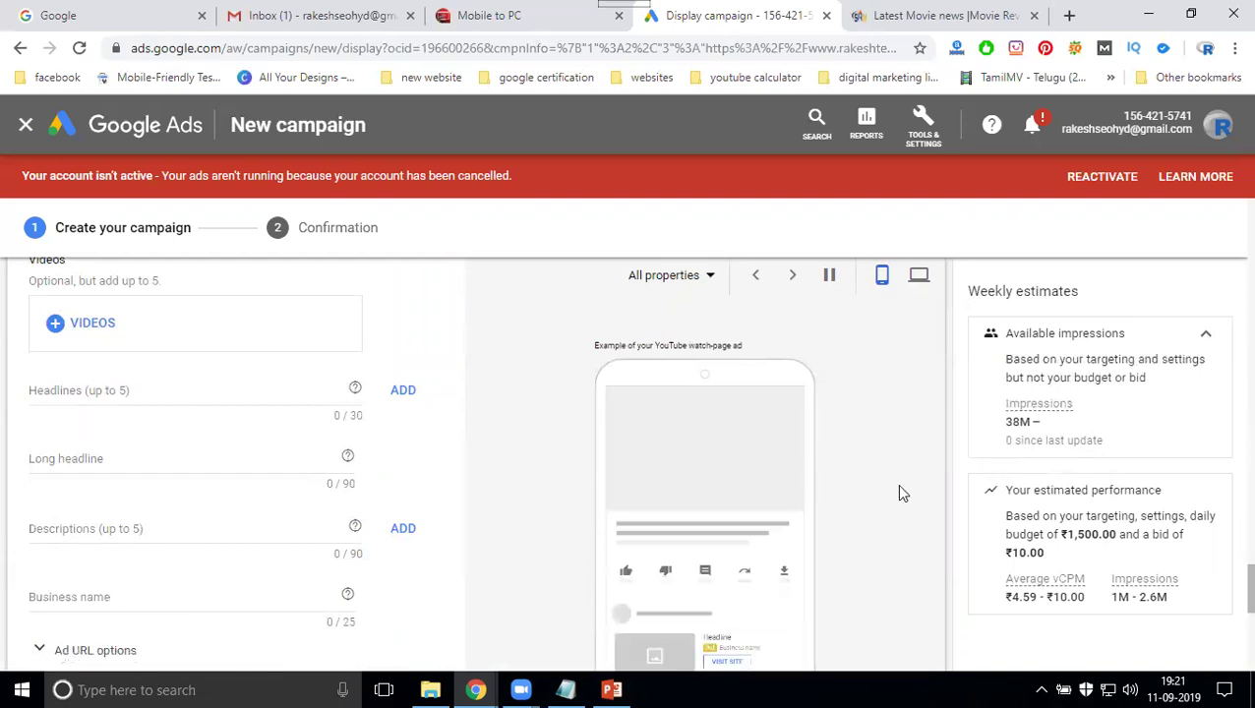
pyautogui.click(333, 26)
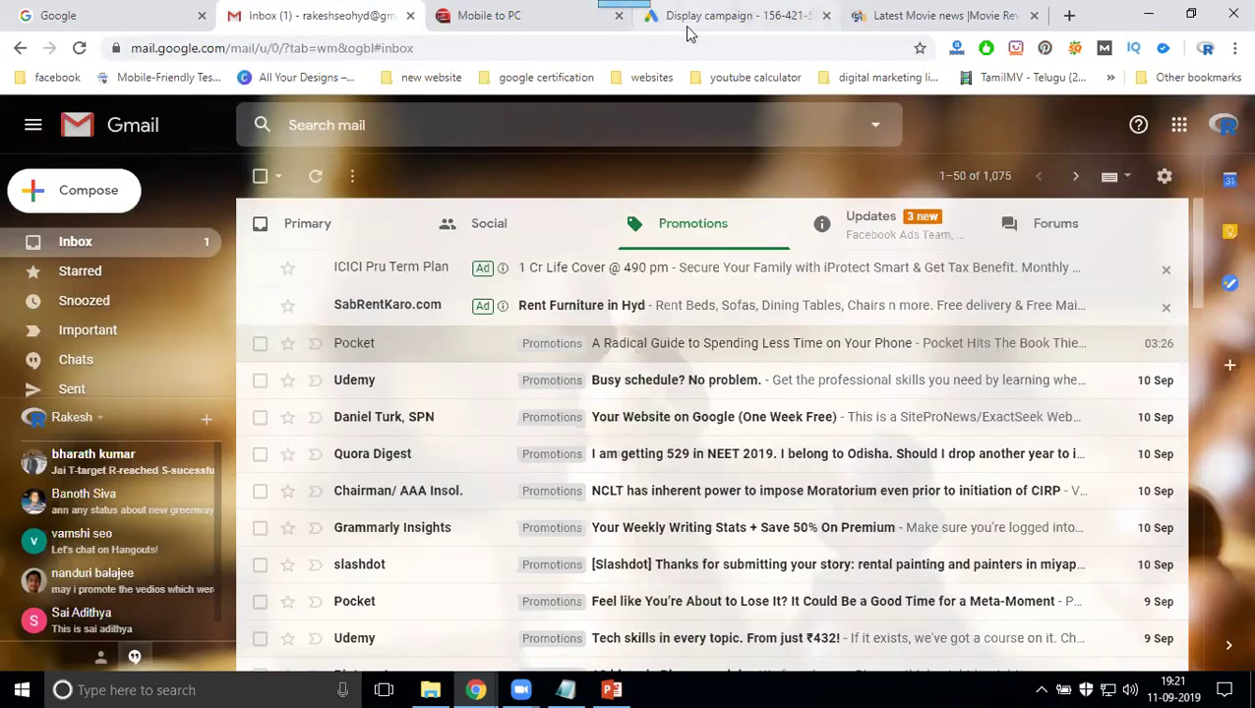
# Switch back to the Google Ads campaign and open the image and logo selection for the responsive display ad
pyautogui.click(728, 15)
pyautogui.scroll(4, 970, 502)
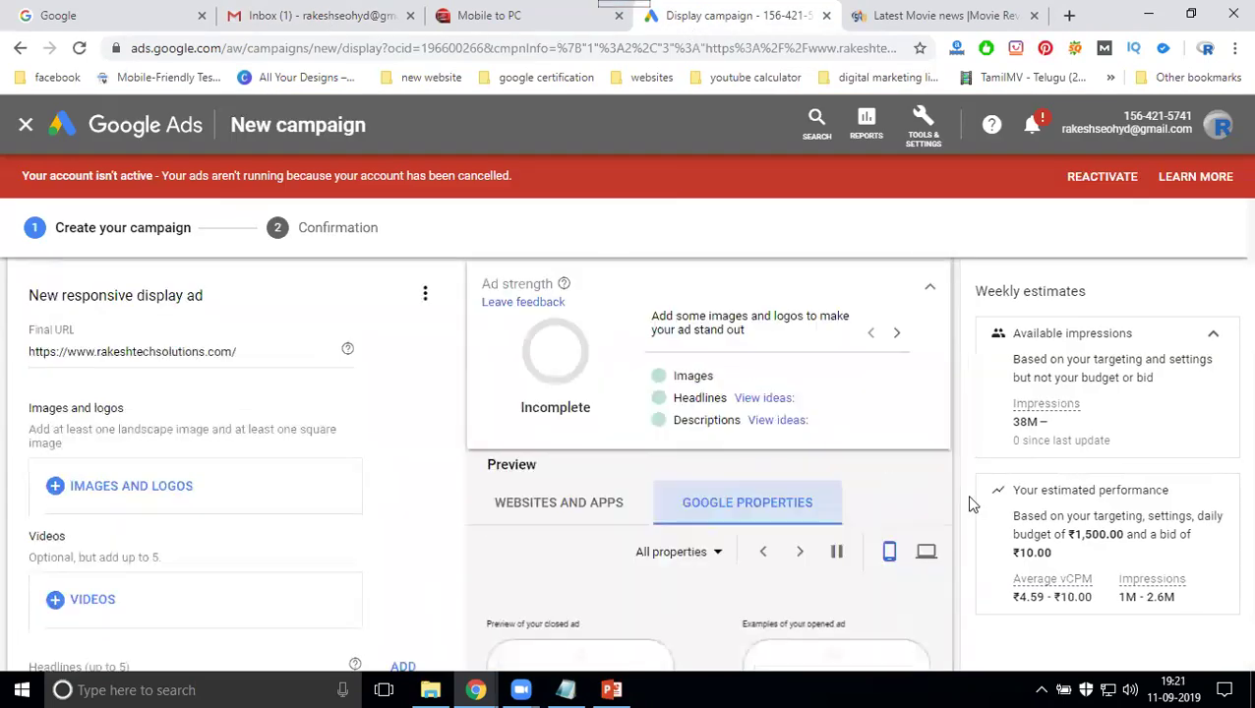
pyautogui.scroll(1, 187, 439)
pyautogui.scroll(-2, 182, 426)
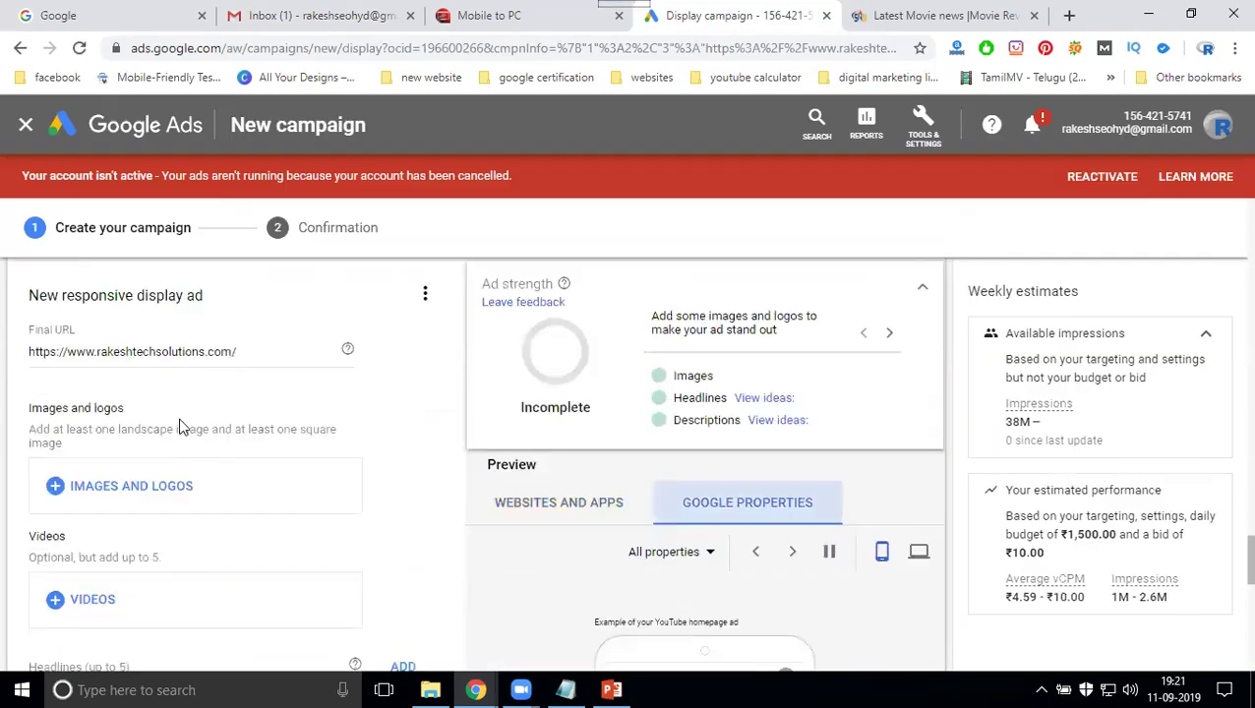
pyautogui.click(140, 486)
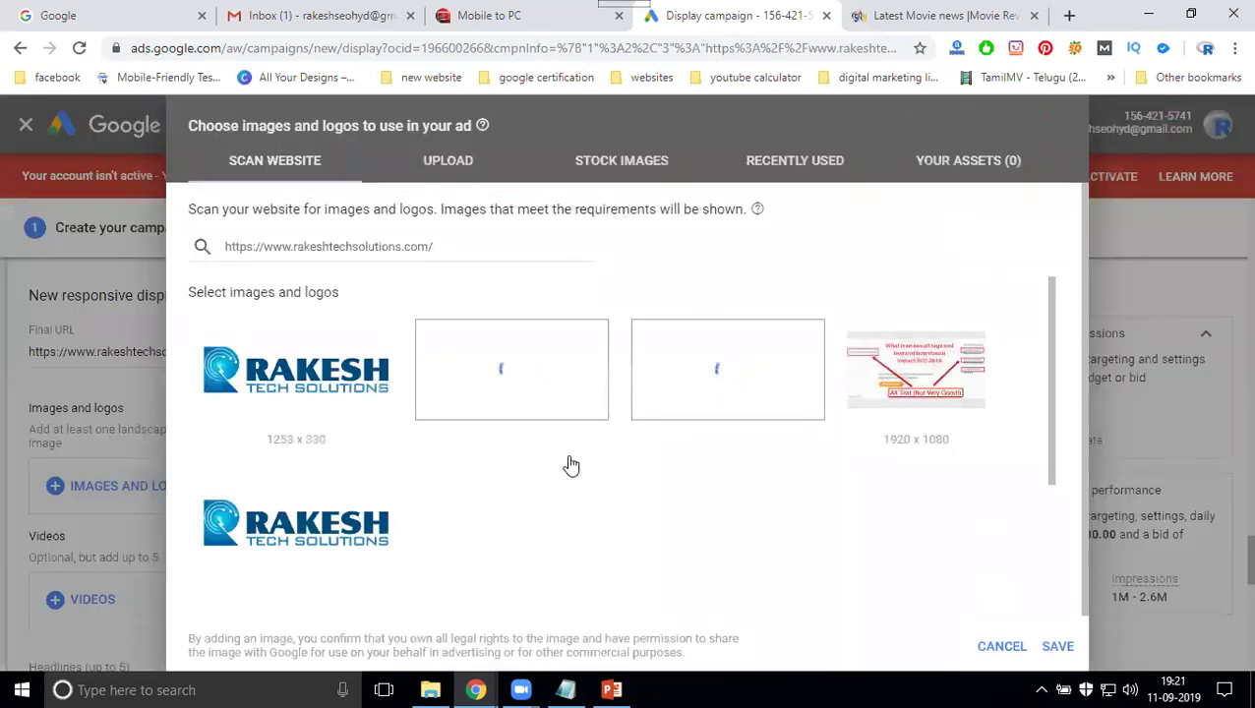
# Use the first scanned Rakesh Tech Solutions image as a 1:1 and 4:1 logo, with the square crop on the R emblem, and save the selection
pyautogui.click(332, 403)
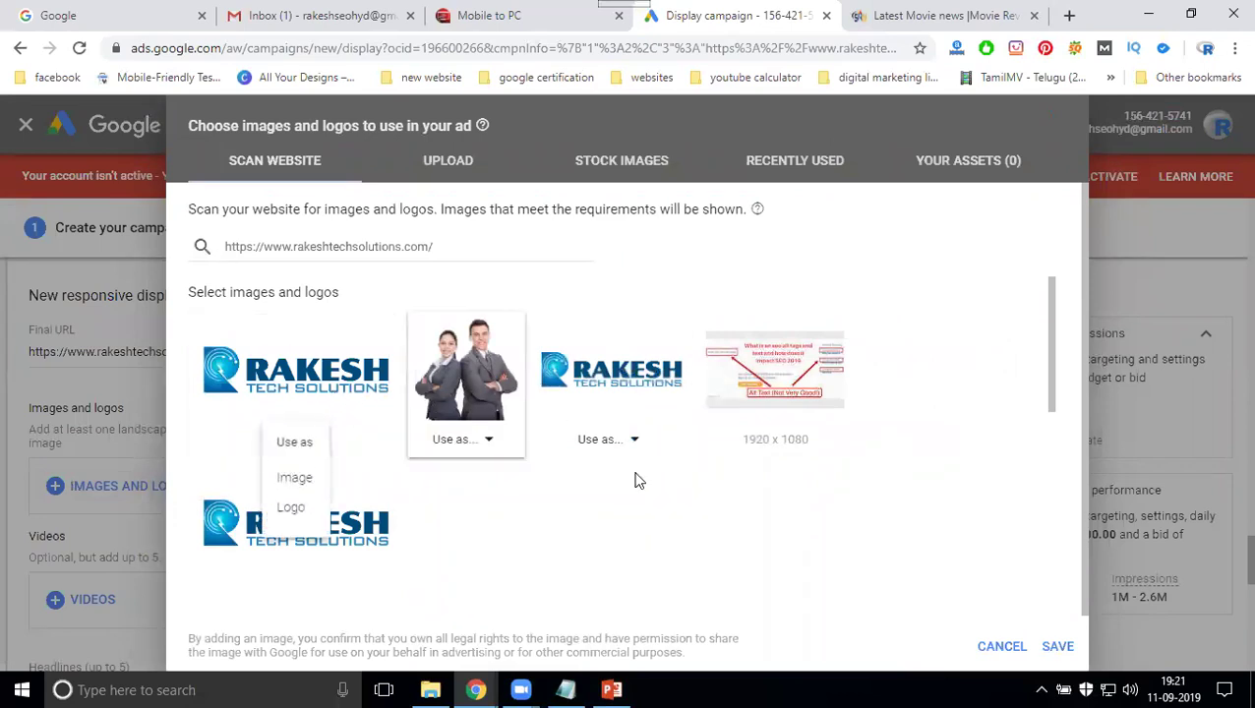
pyautogui.scroll(-2, 679, 487)
pyautogui.scroll(-2, 687, 471)
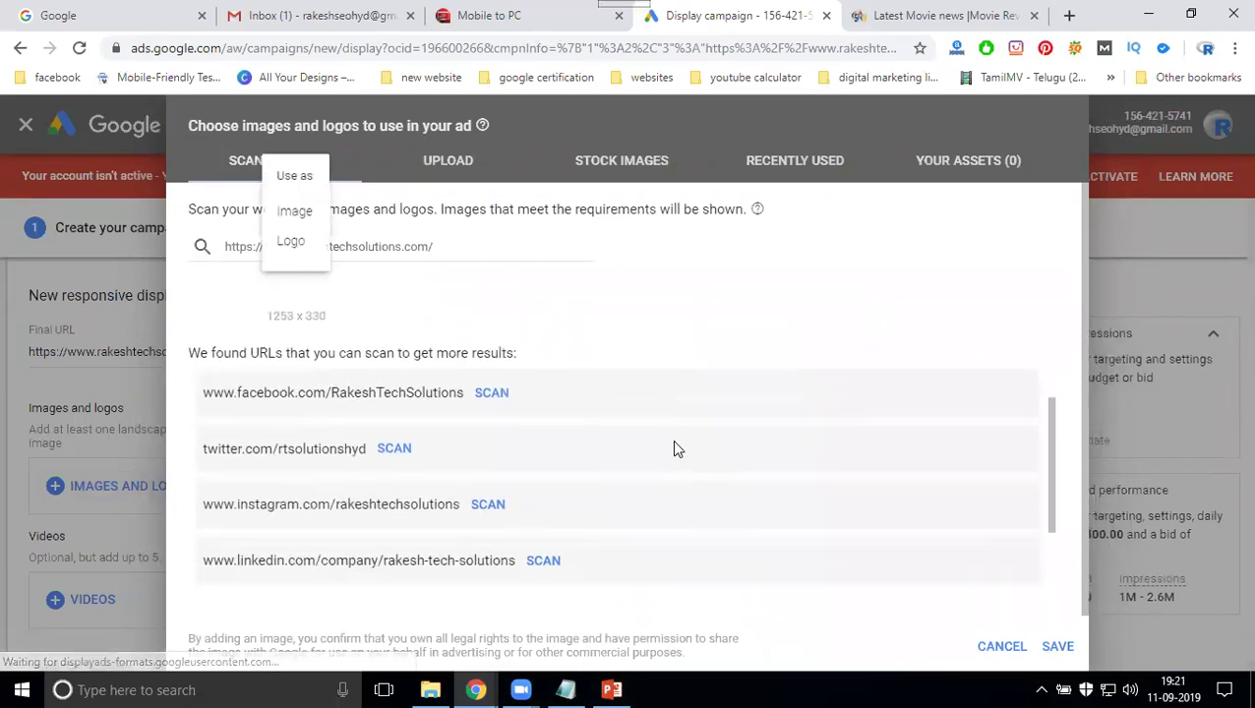
pyautogui.scroll(4, 672, 448)
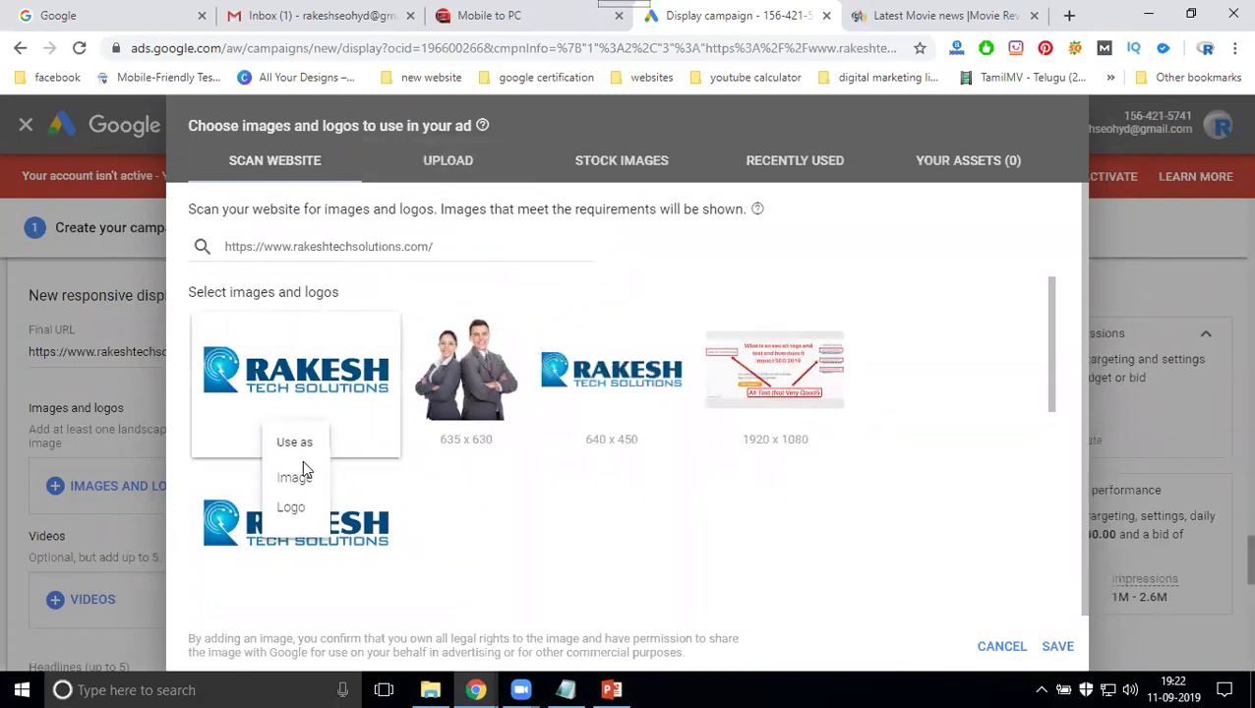
pyautogui.click(299, 513)
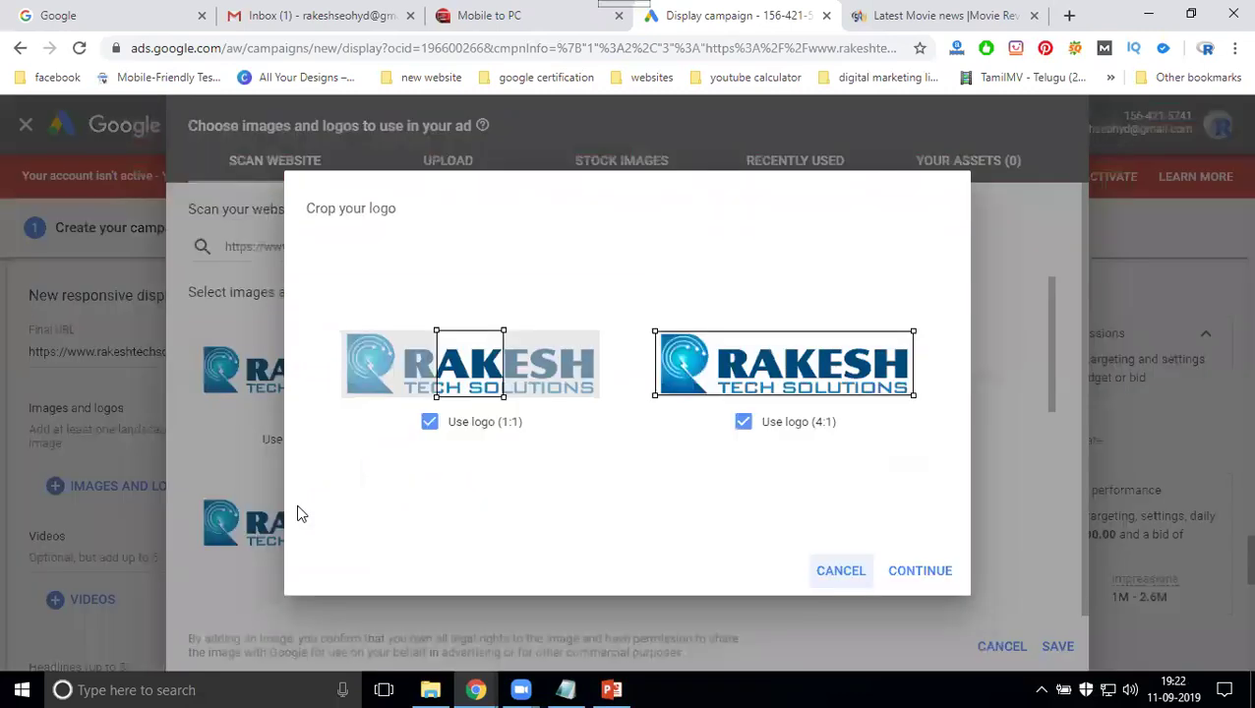
pyautogui.moveTo(497, 387); pyautogui.dragTo(402, 387)
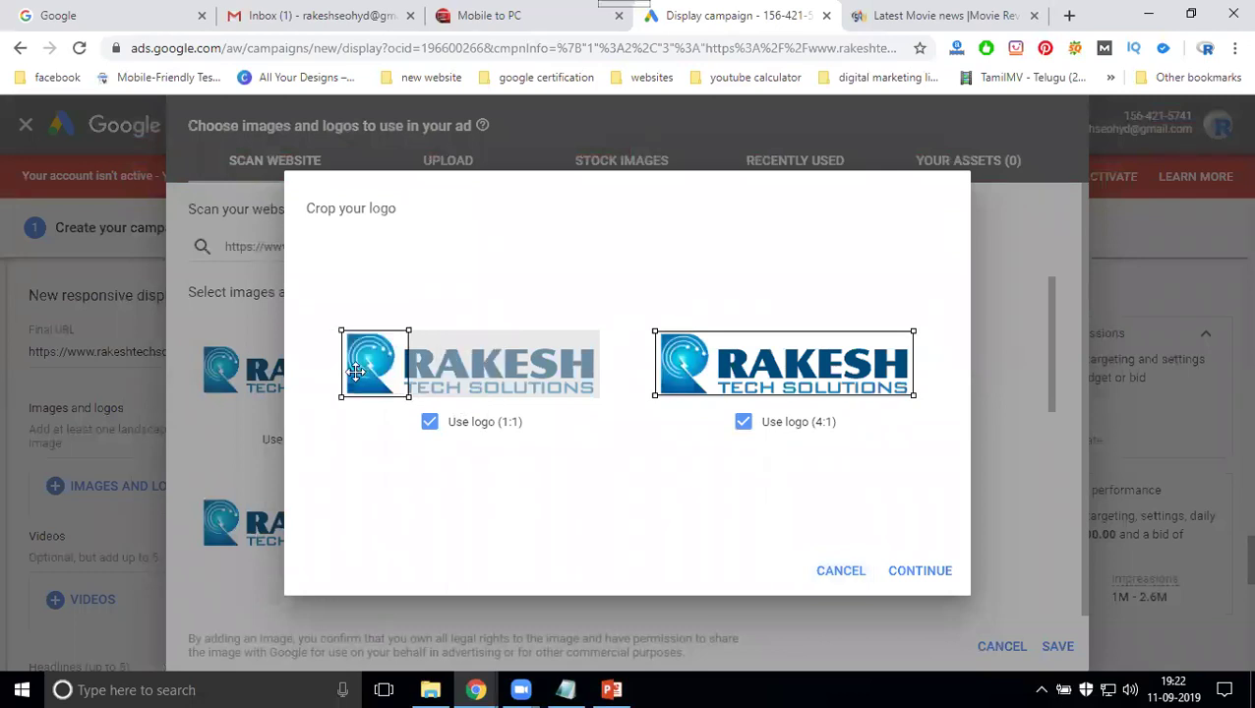
pyautogui.click(928, 572)
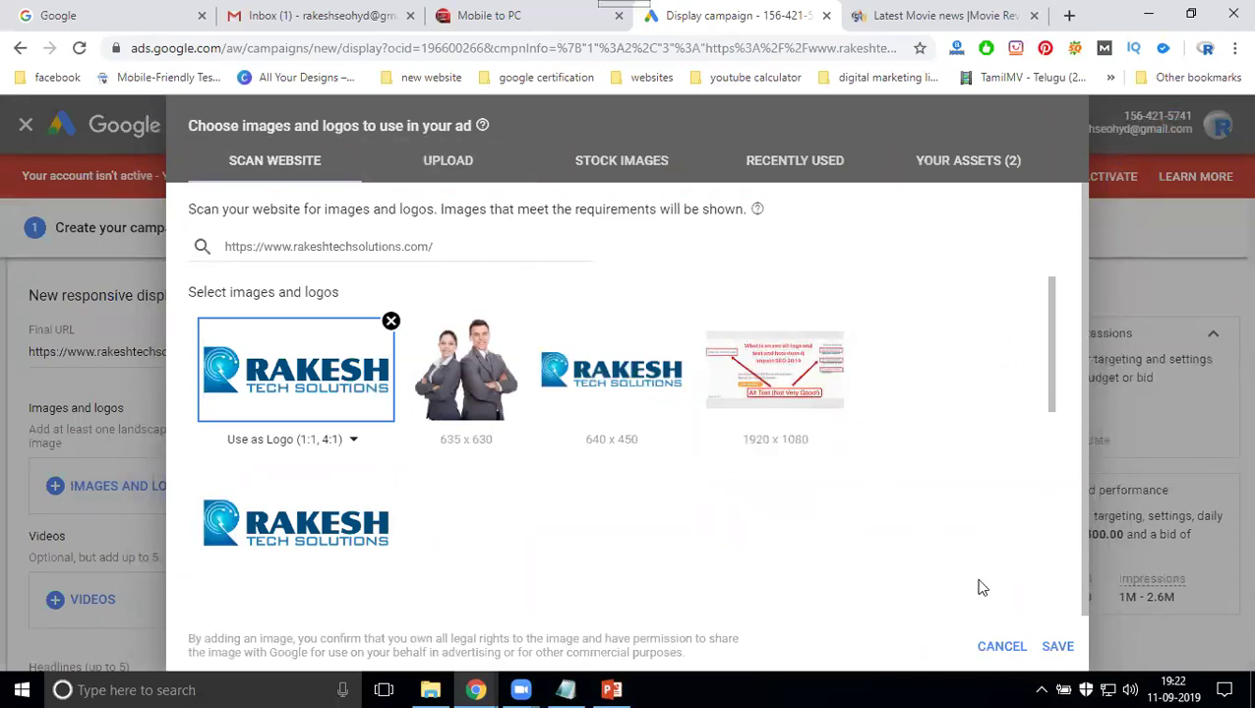
pyautogui.click(1050, 650)
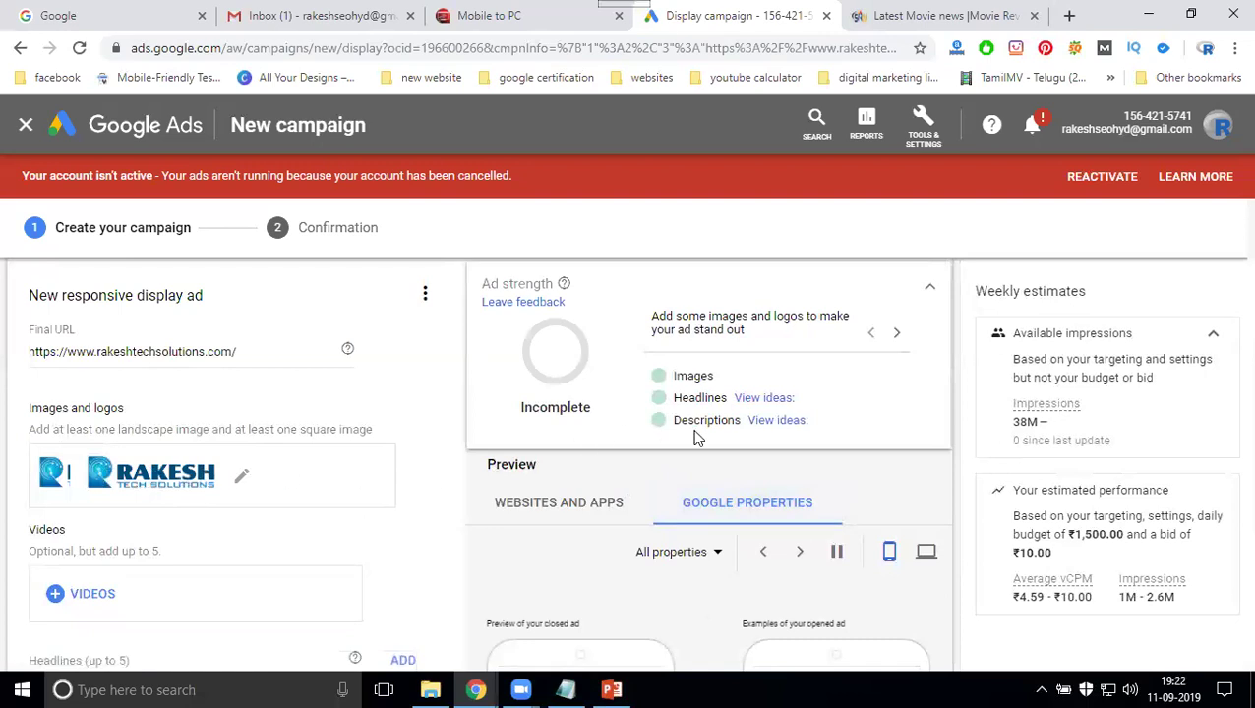
# Add the ad headlines "Digital marketing service" and "With Best Price", plus an empty third headline field
pyautogui.scroll(-3, 693, 437)
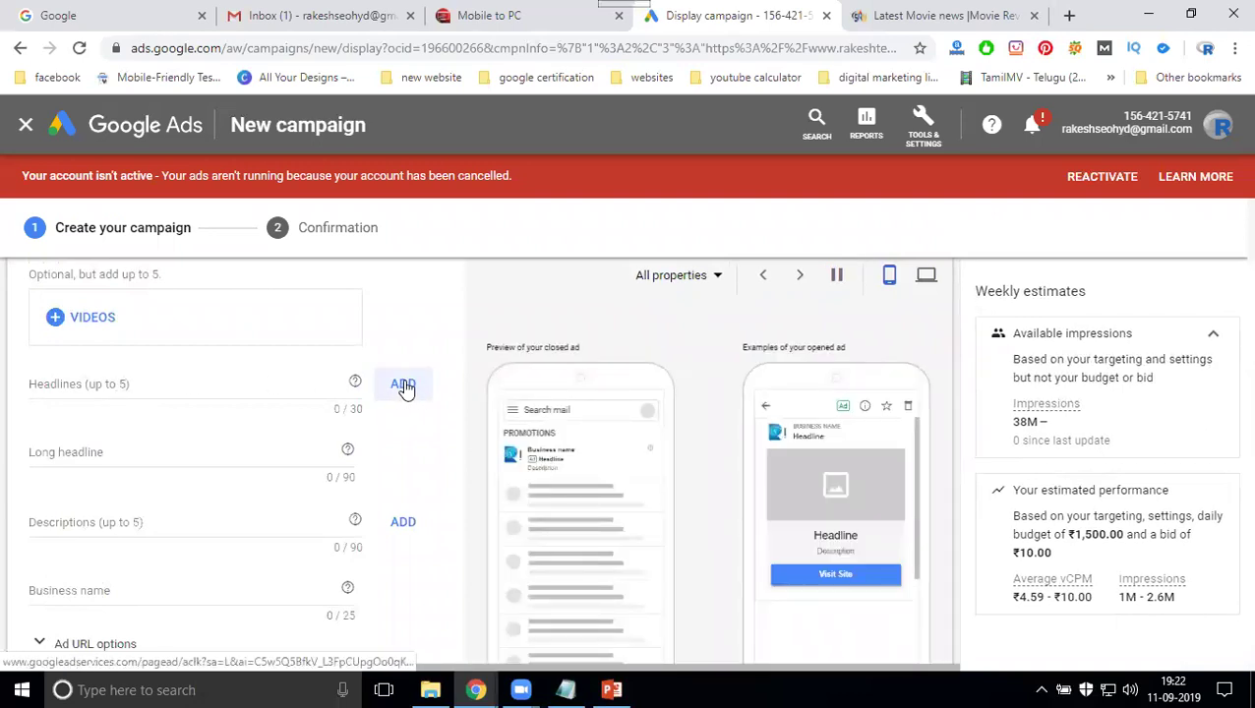
pyautogui.click(176, 378)
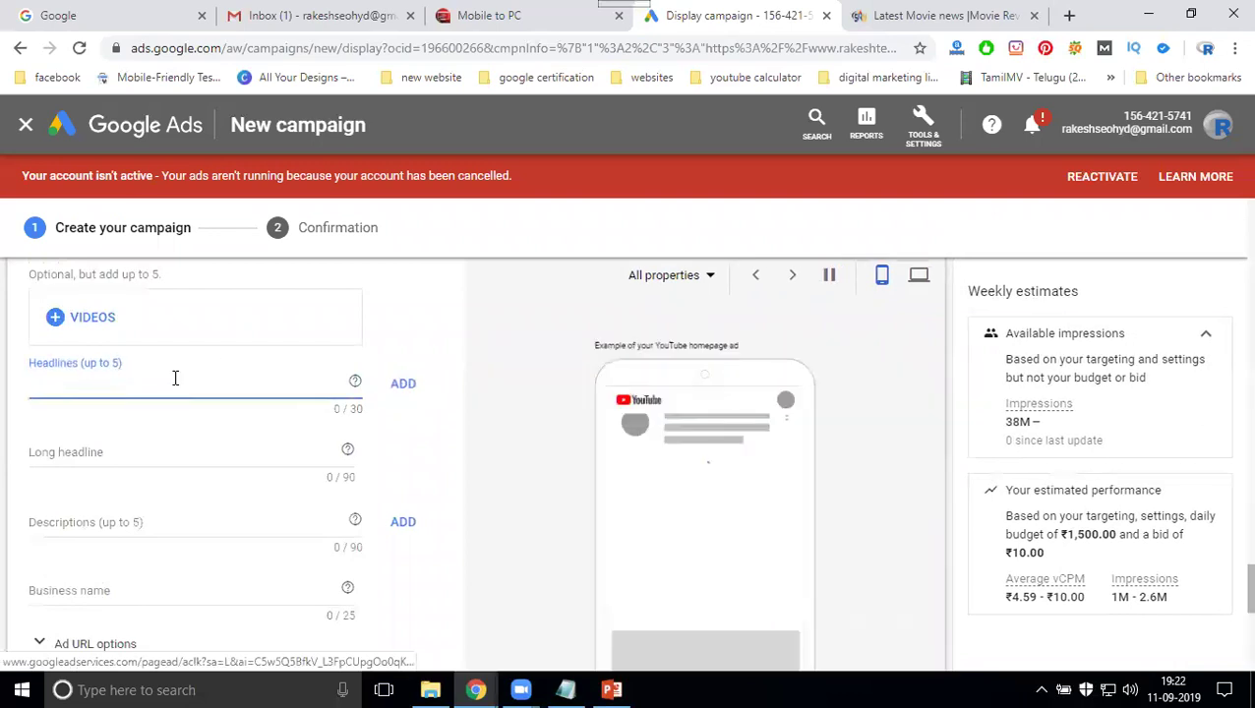
pyautogui.write('Digital marketing service')
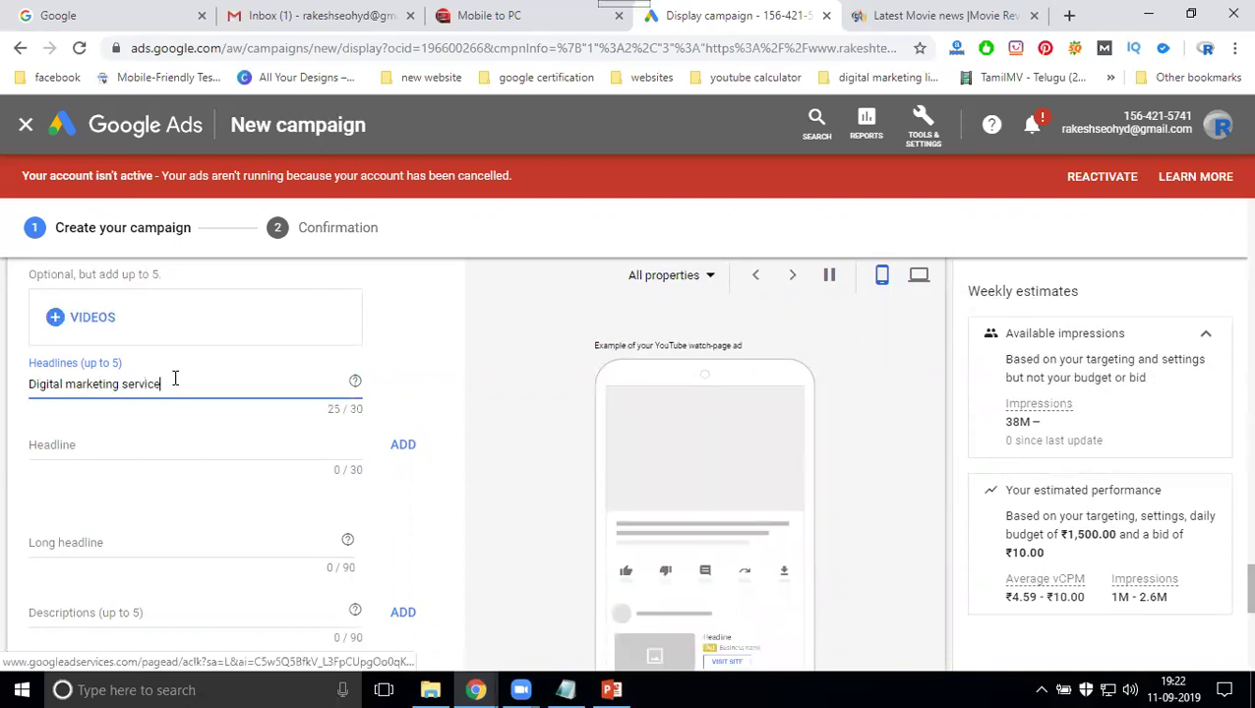
pyautogui.click(405, 449)
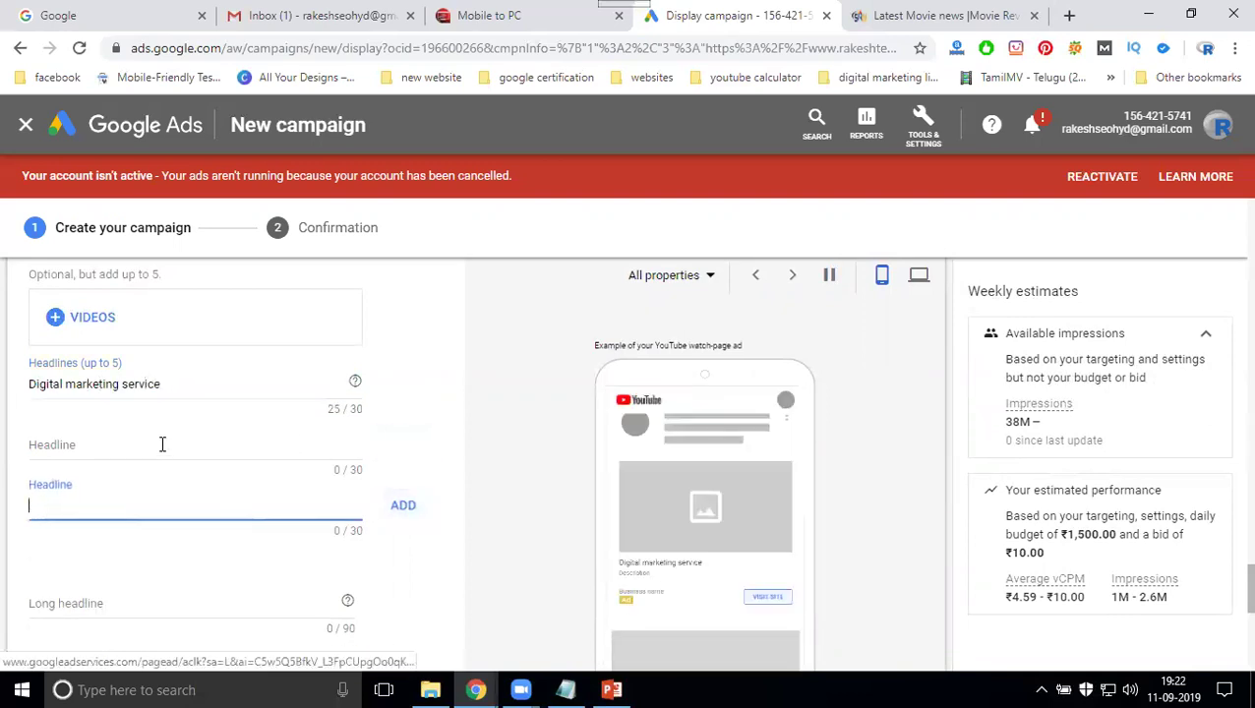
pyautogui.write('With Best Price')
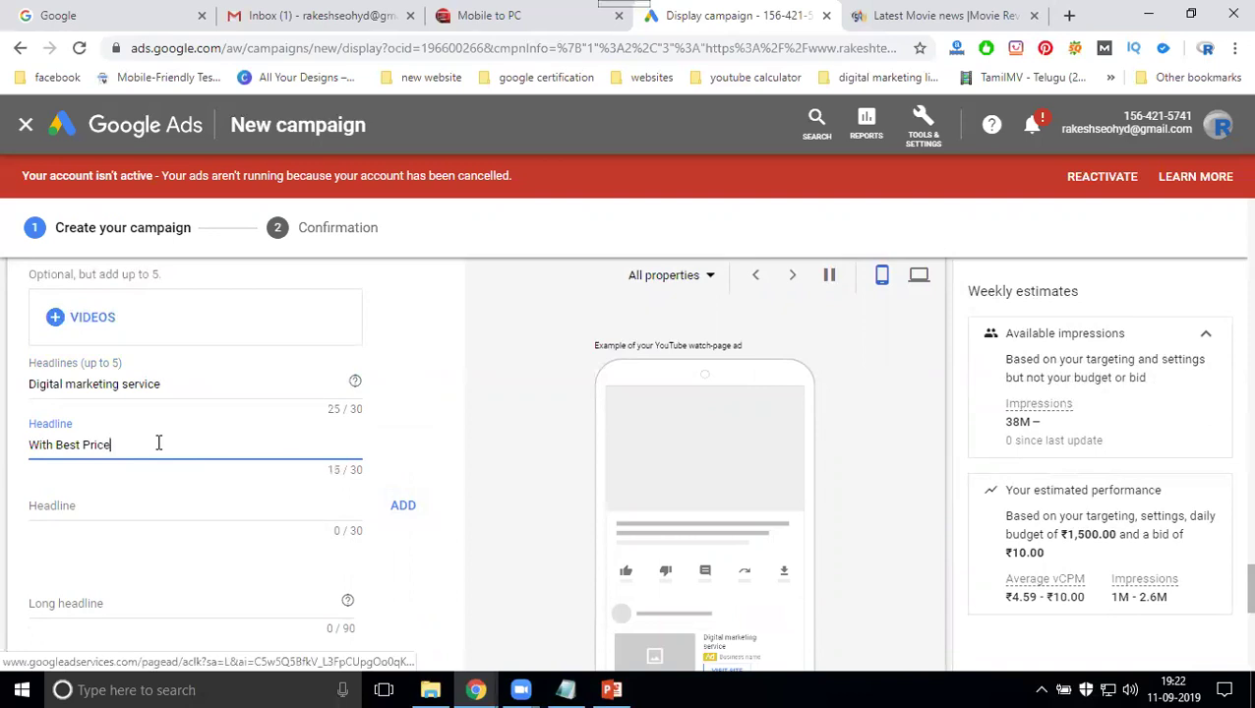
# Enter the long headline "rakesh tech solutions provide digital marketing services with best price to compatre other company"
pyautogui.scroll(-2, 238, 510)
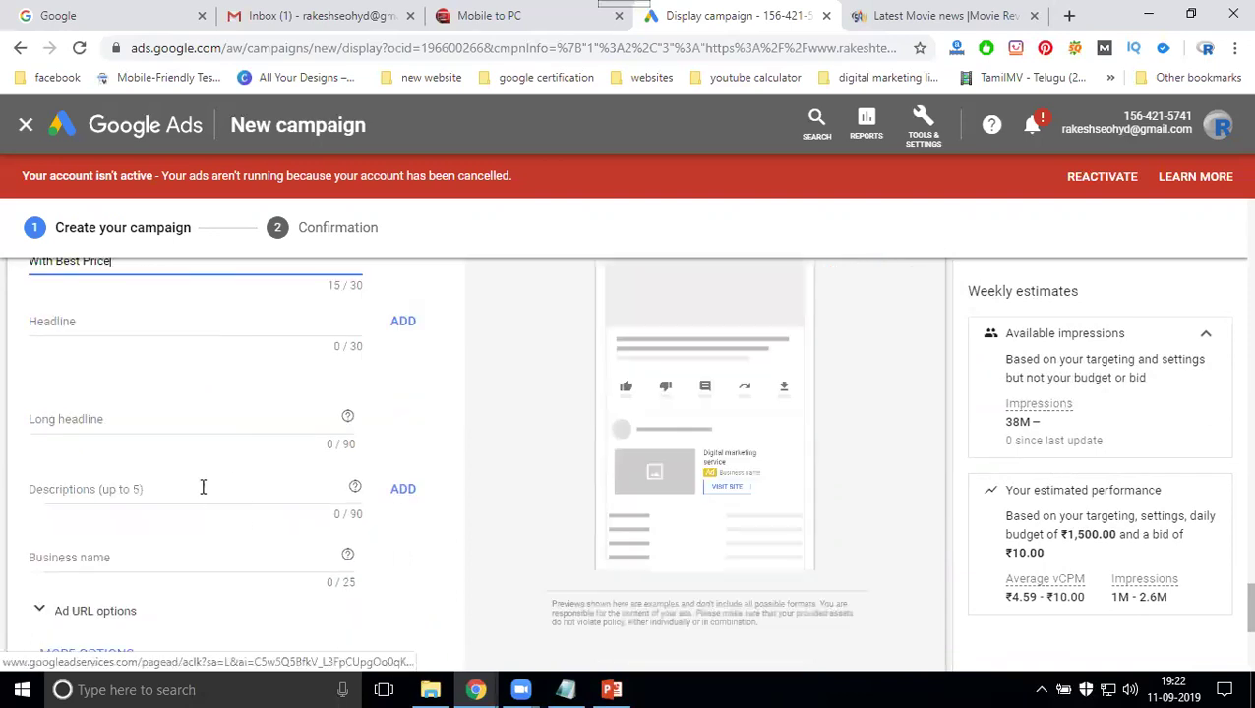
pyautogui.click(141, 411)
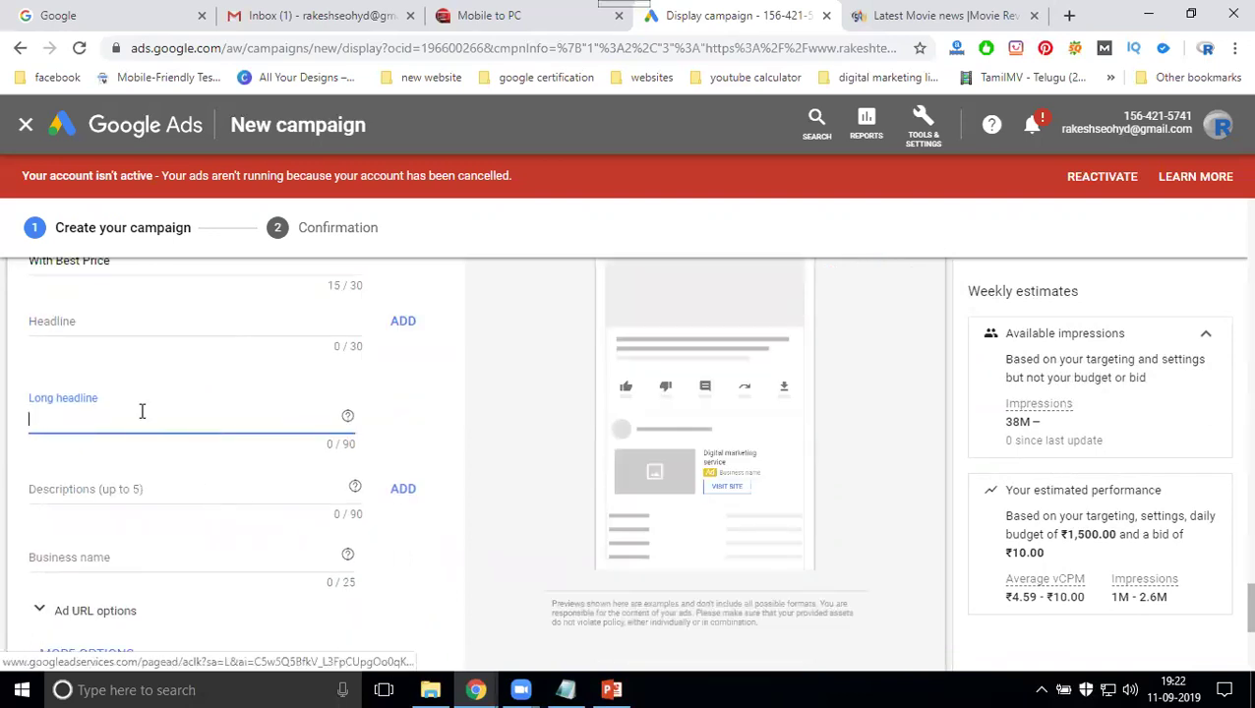
pyautogui.write('rak')
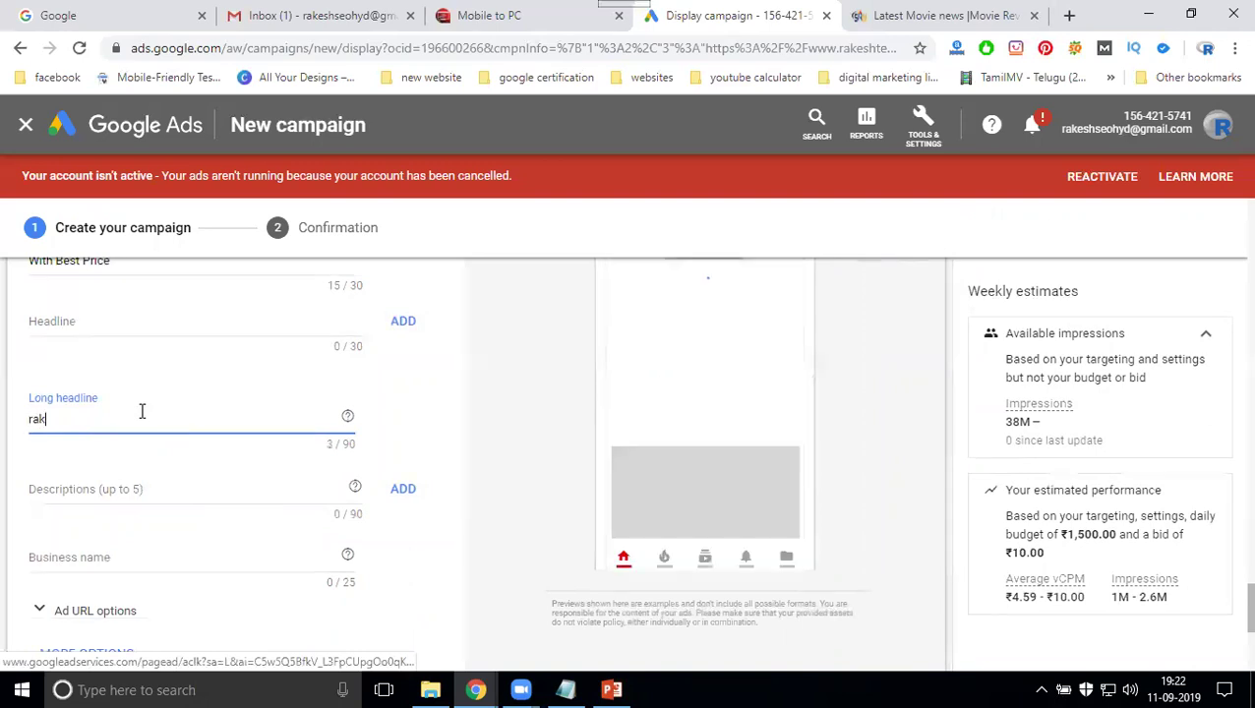
pyautogui.write('esh tech sol')
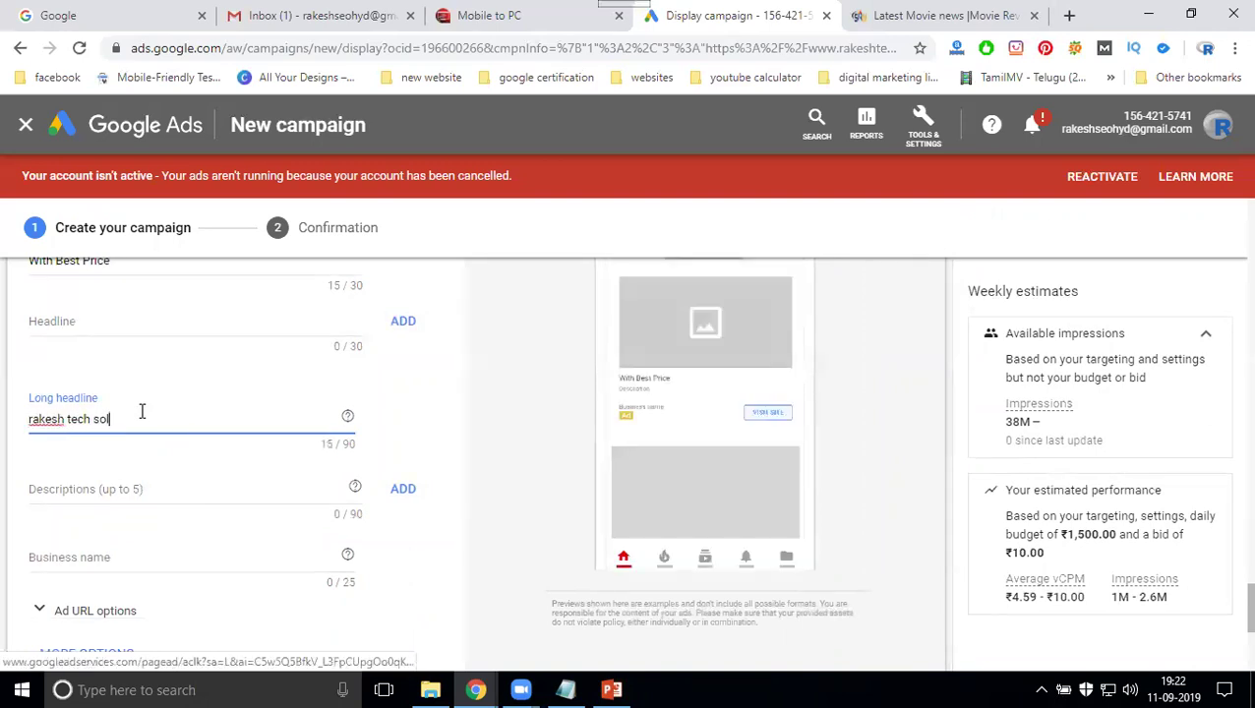
pyautogui.write('utions provide digital marke')
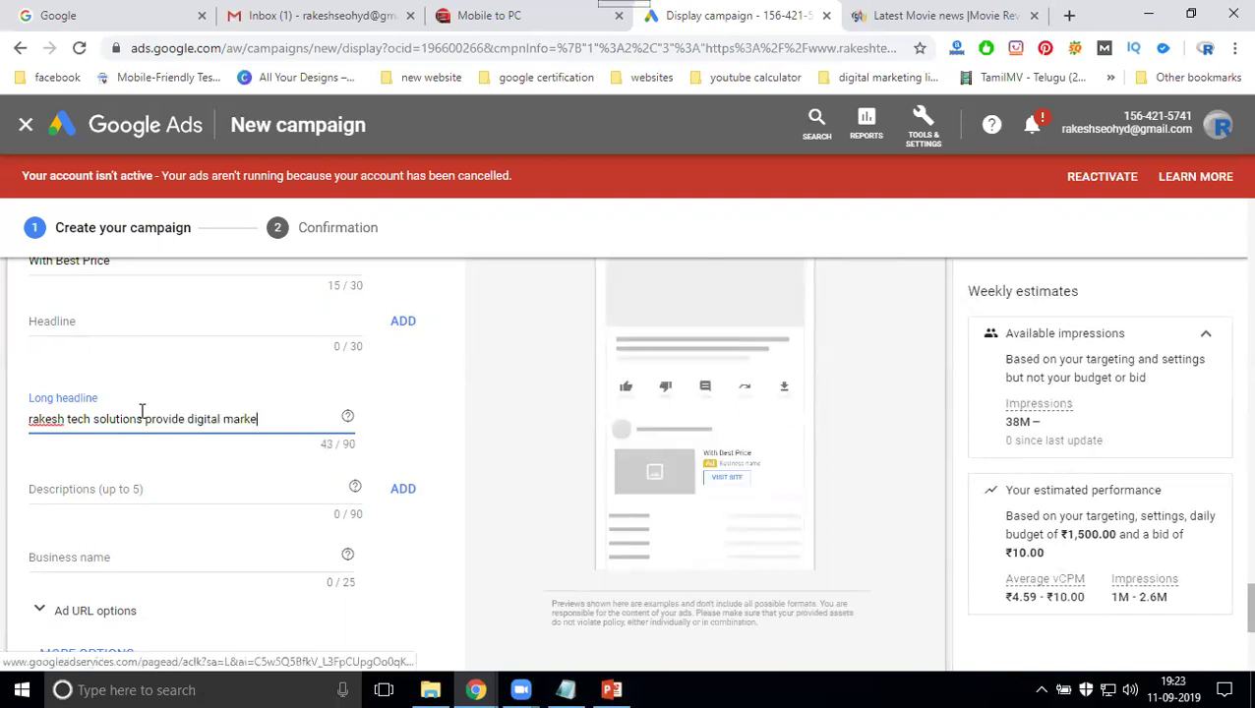
pyautogui.write('ting serv')
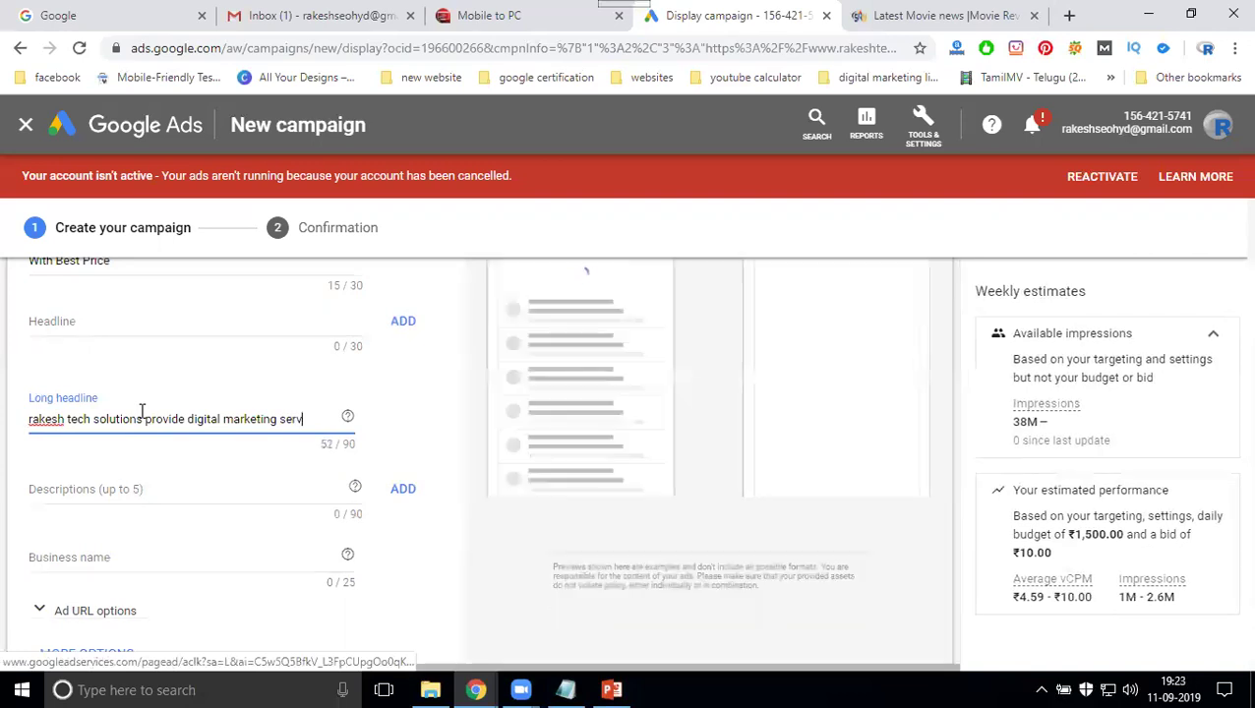
pyautogui.write('ices with')
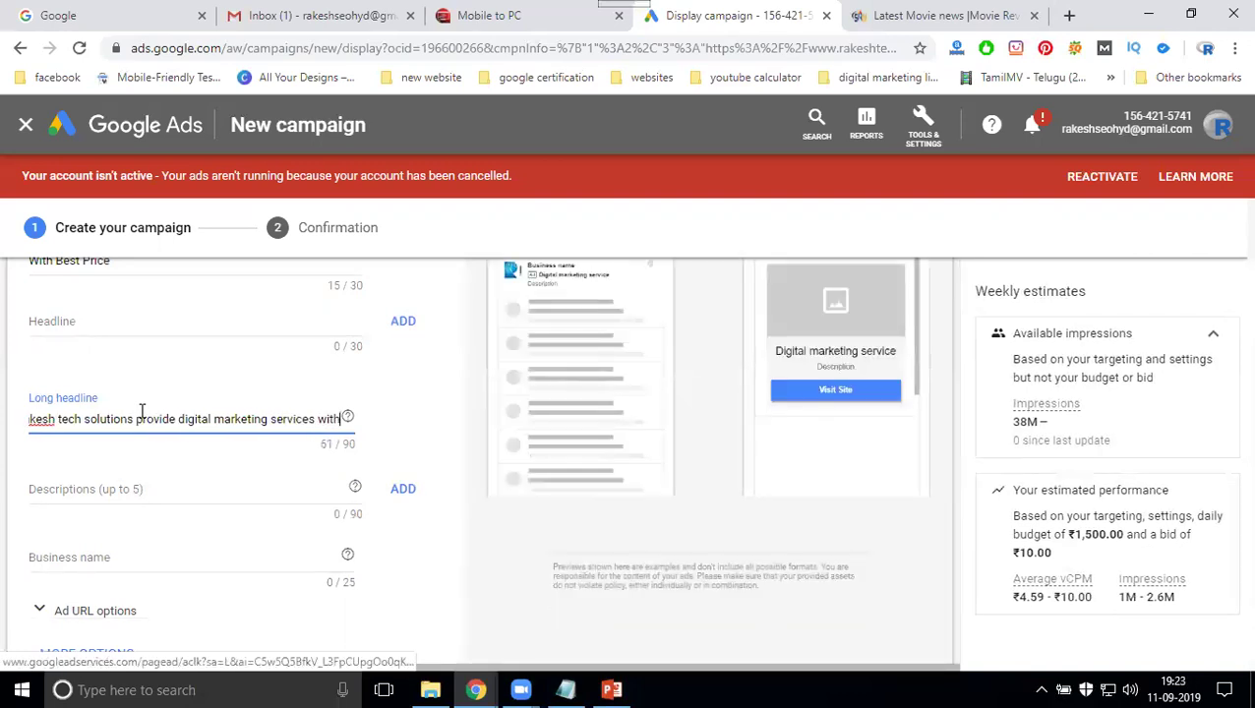
pyautogui.write(' best price f')
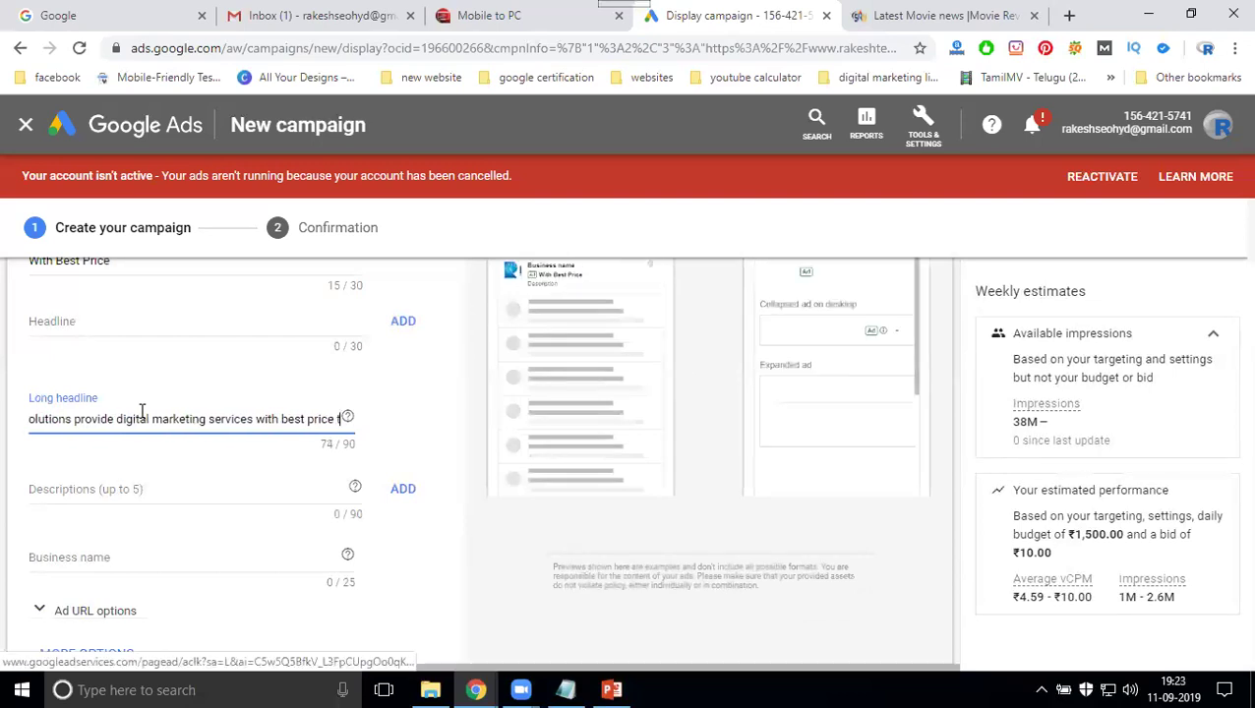
pyautogui.press('BackSpace')
pyautogui.write('to')
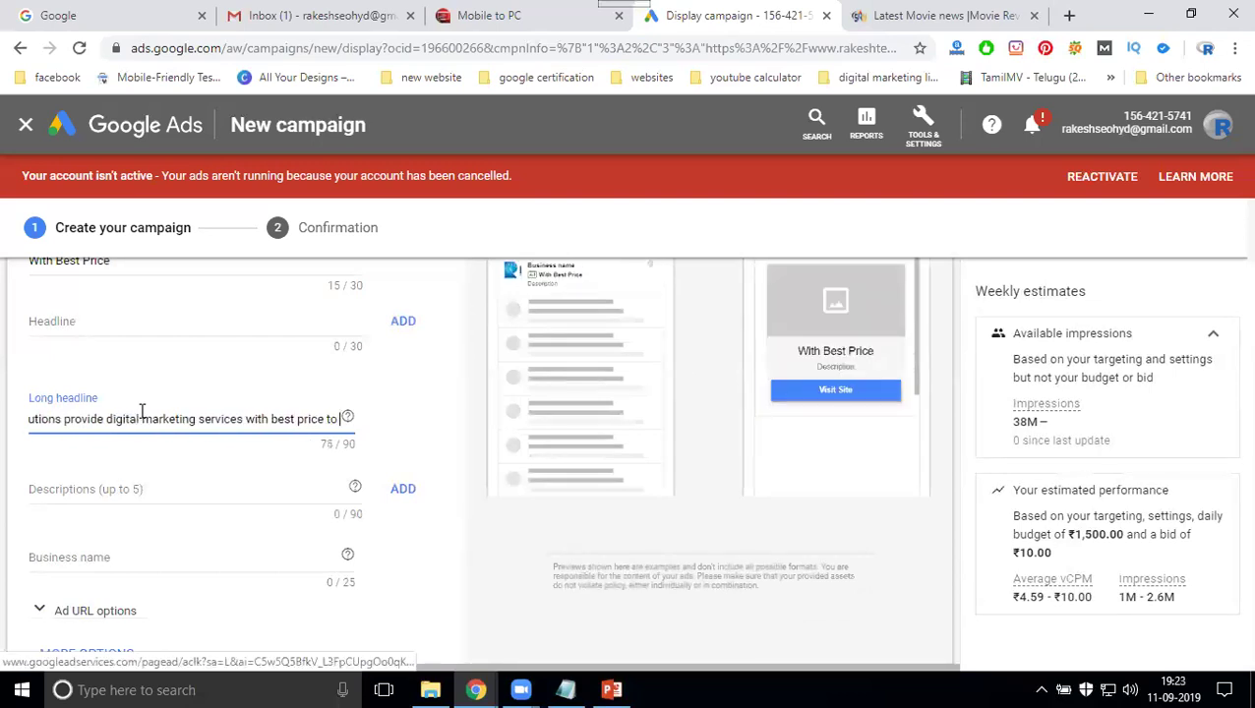
pyautogui.write(' compat')
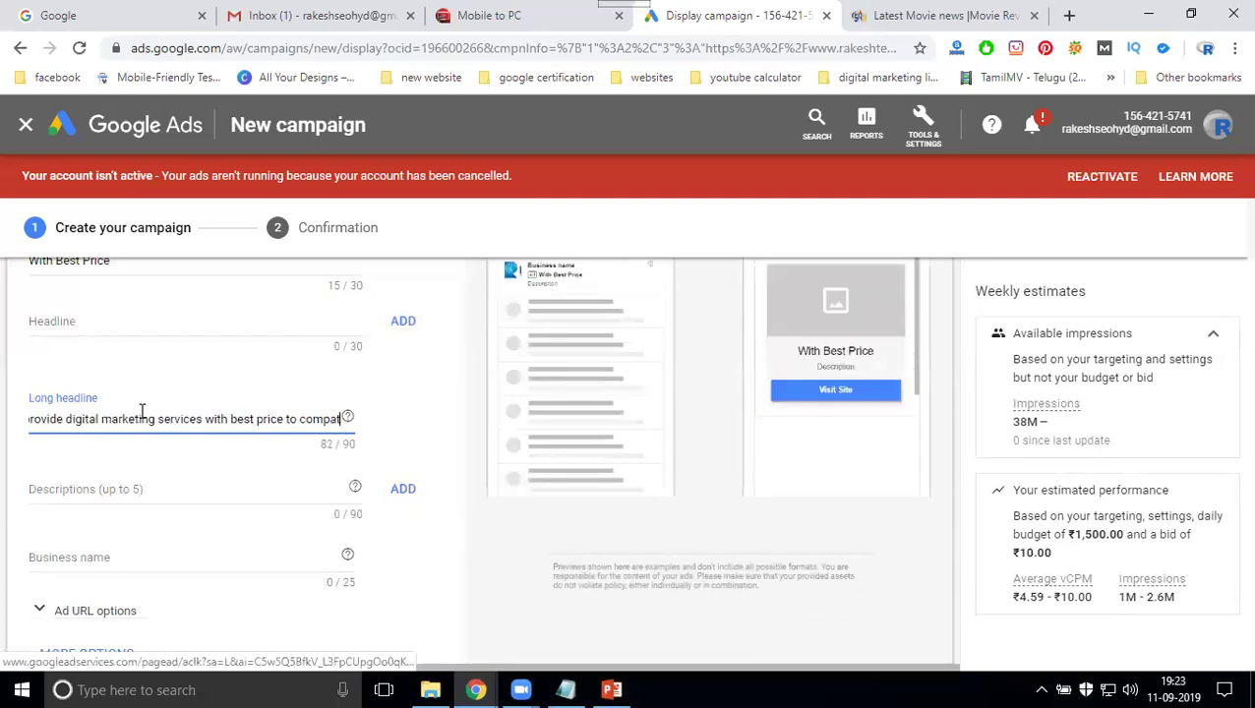
pyautogui.write('re other company')
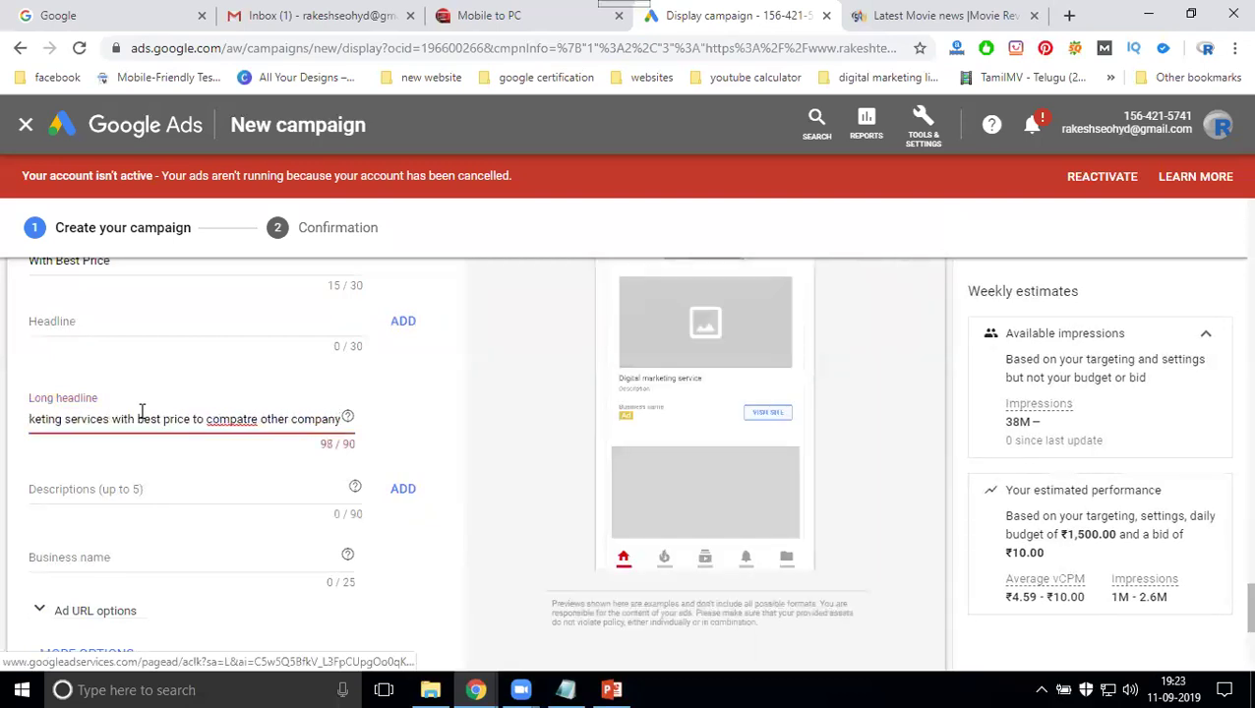
# Correct "compatre" to "compare" in the long headline and remove the word "to" before it
pyautogui.click(249, 414)
pyautogui.press('BackSpace')
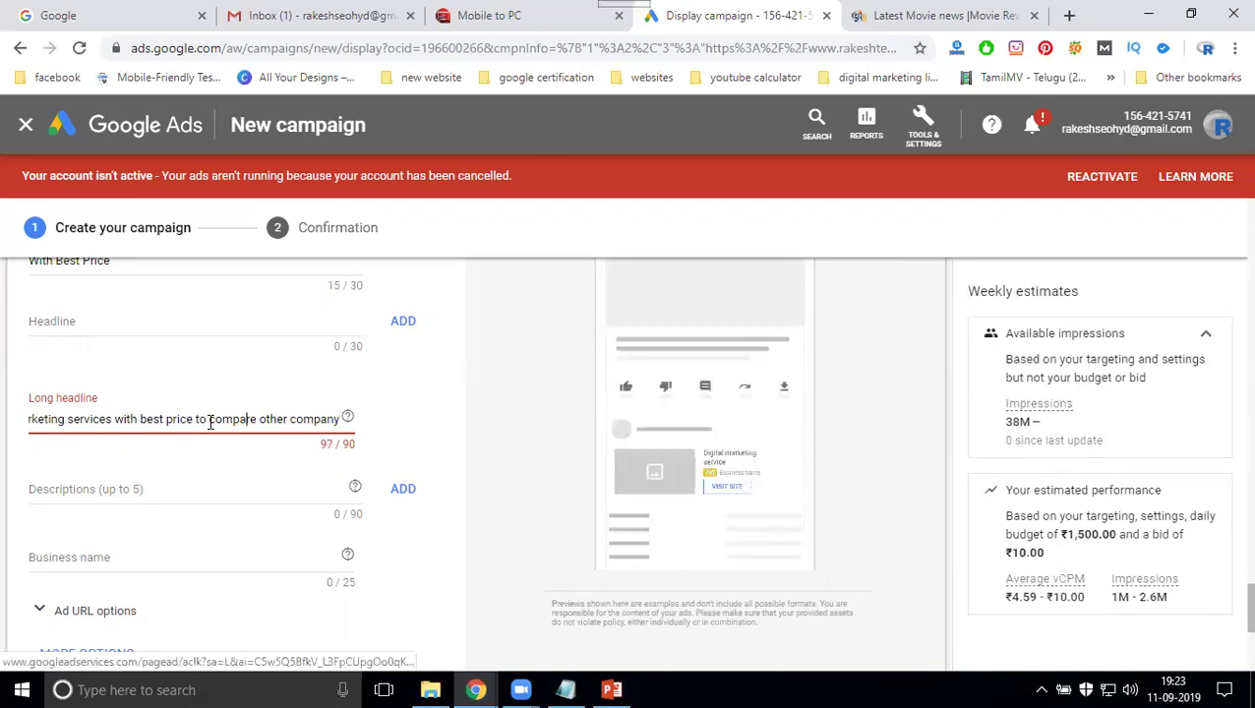
pyautogui.moveTo(194, 421); pyautogui.dragTo(344, 428)
pyautogui.press('BackSpace')
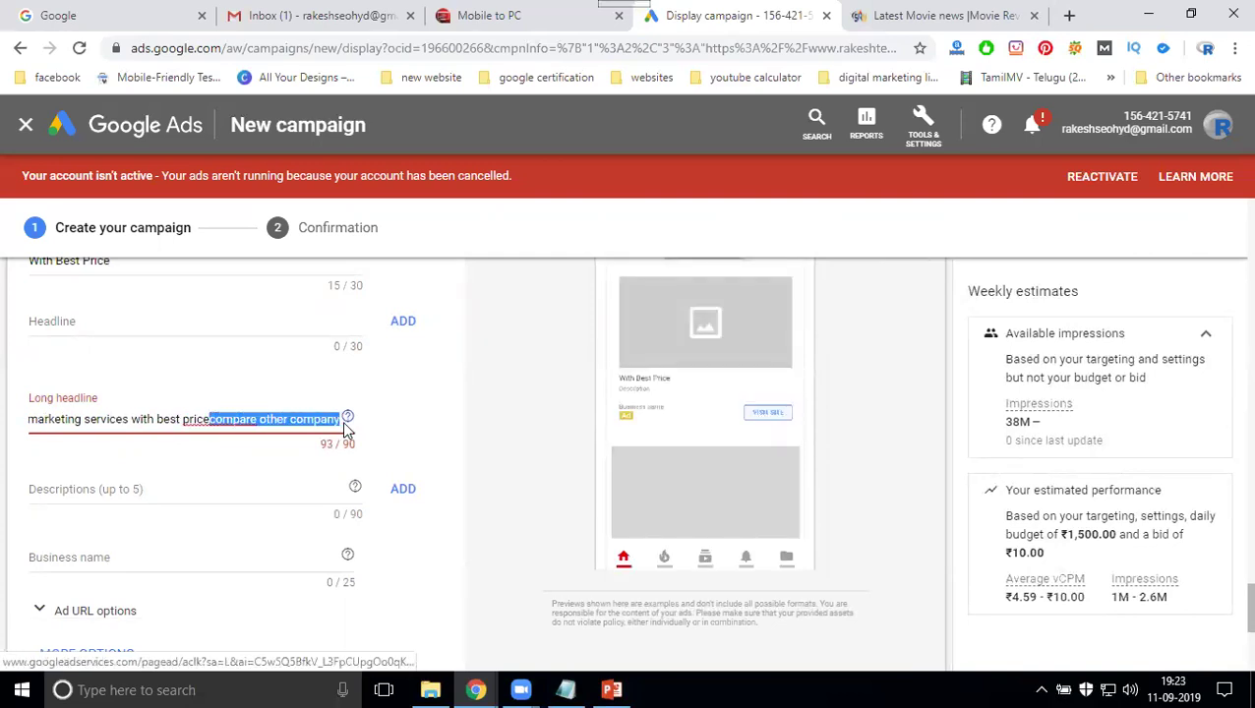
pyautogui.click(348, 417)
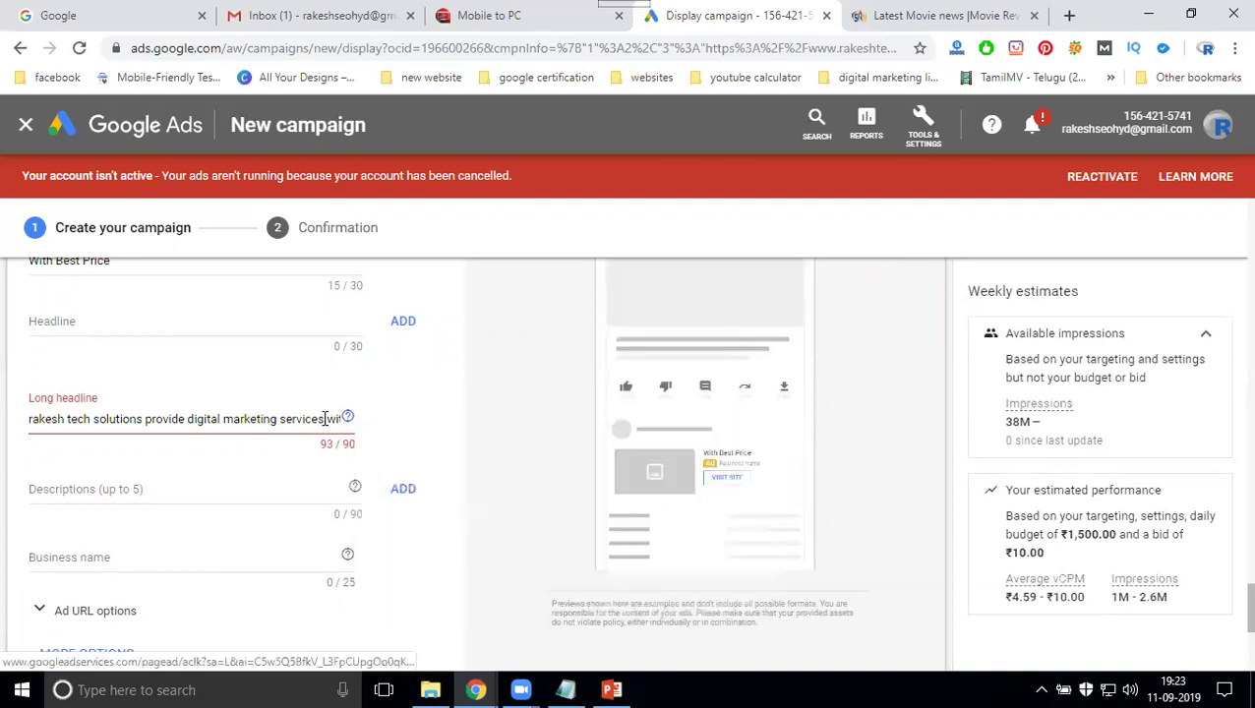
pyautogui.click(325, 419)
pyautogui.press('End')
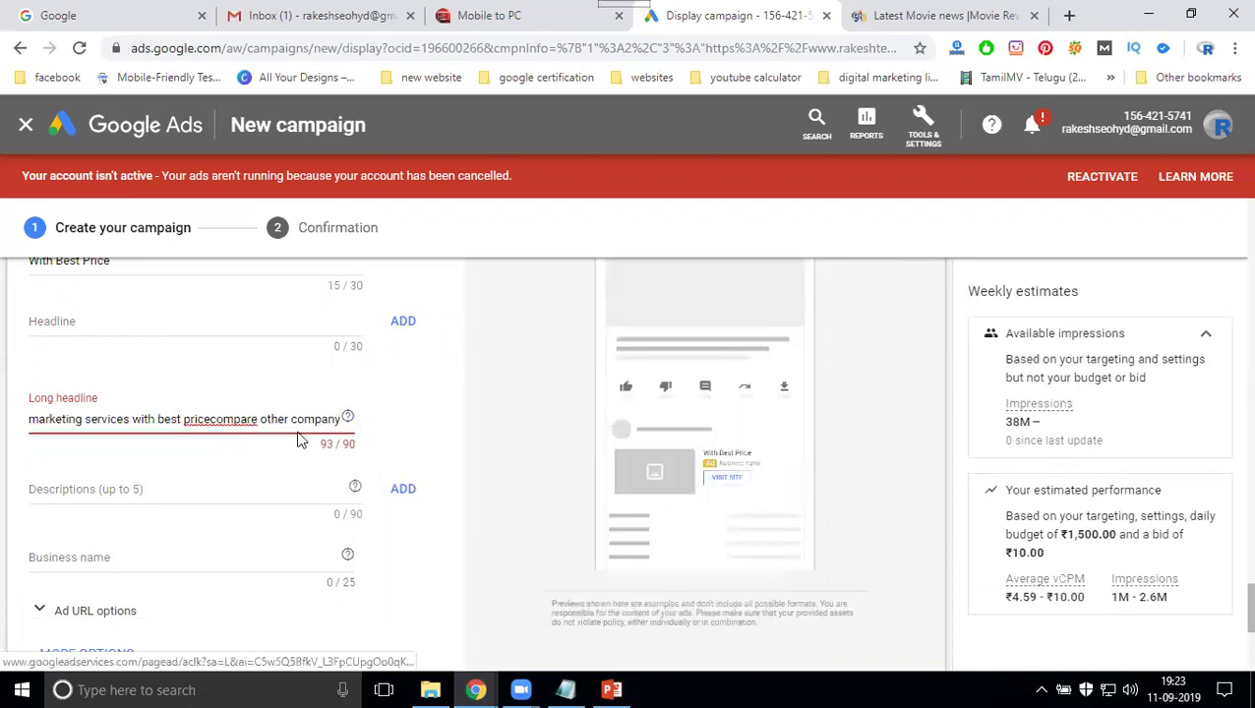
# Move the text "compare other company" from the end of the long headline into the ad's first description
pyautogui.moveTo(211, 419); pyautogui.dragTo(341, 421)
pyautogui.hotkey('ctrl', 'c')
pyautogui.press('BackSpace')
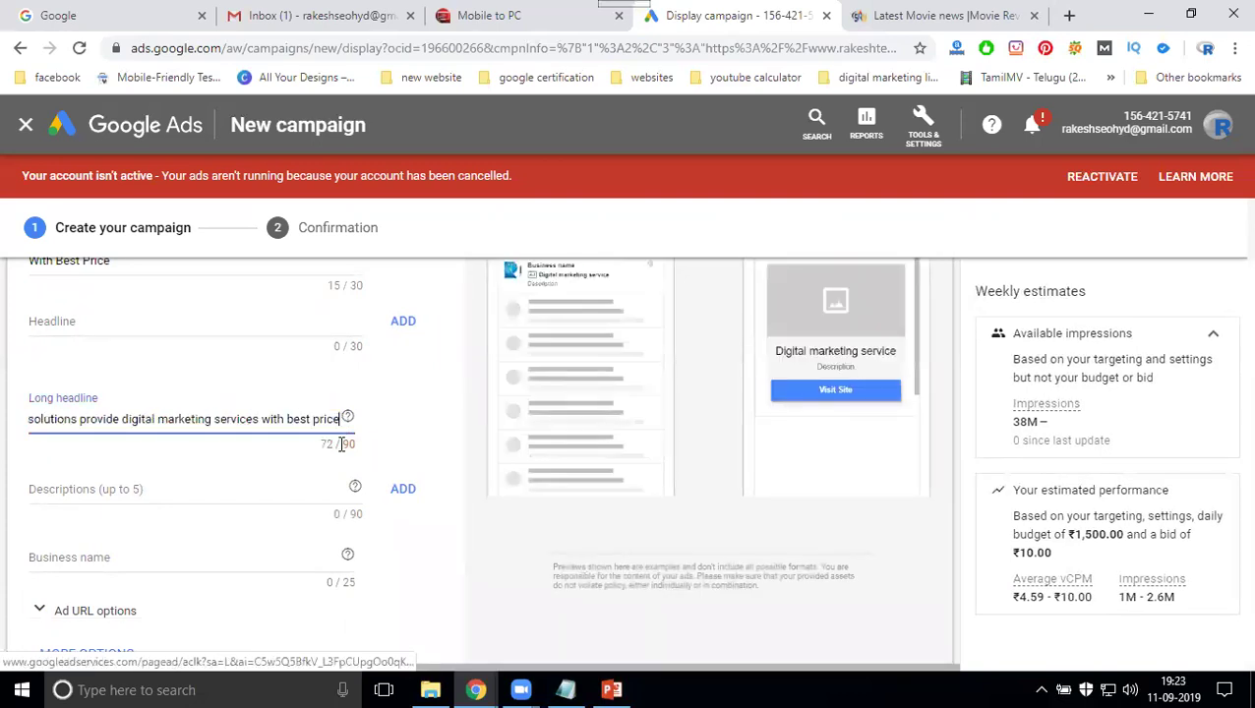
pyautogui.click(163, 497)
pyautogui.hotkey('ctrl', 'v')
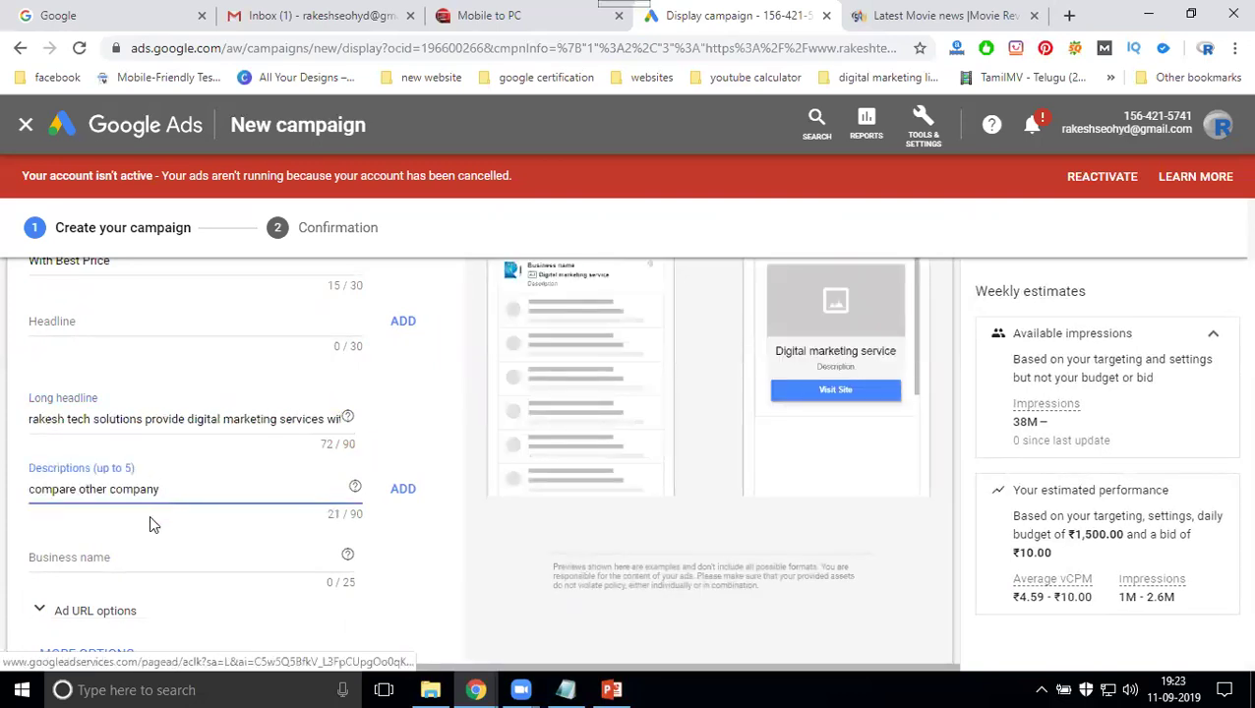
# Enter "Rakesh Tech Solutions" as the ad's business name
pyautogui.click(140, 557)
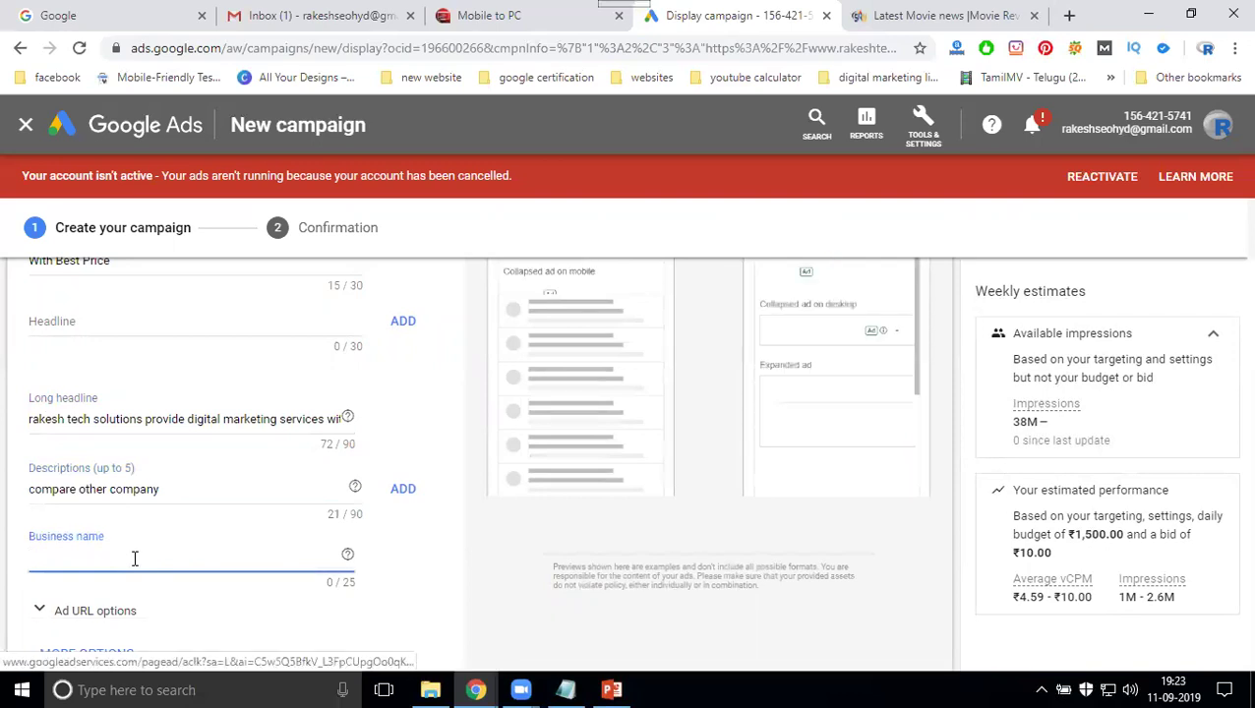
pyautogui.write('Rakesh Tech')
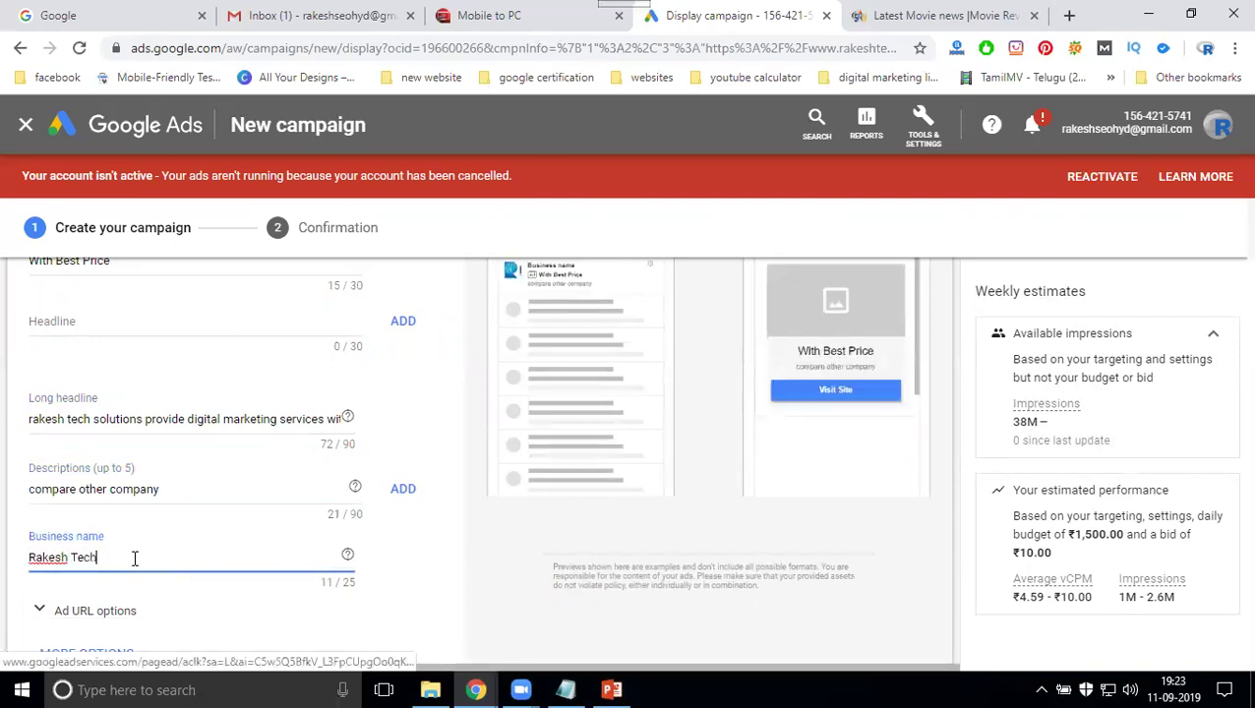
pyautogui.write(' Solutions')
pyautogui.scroll(-2, 272, 551)
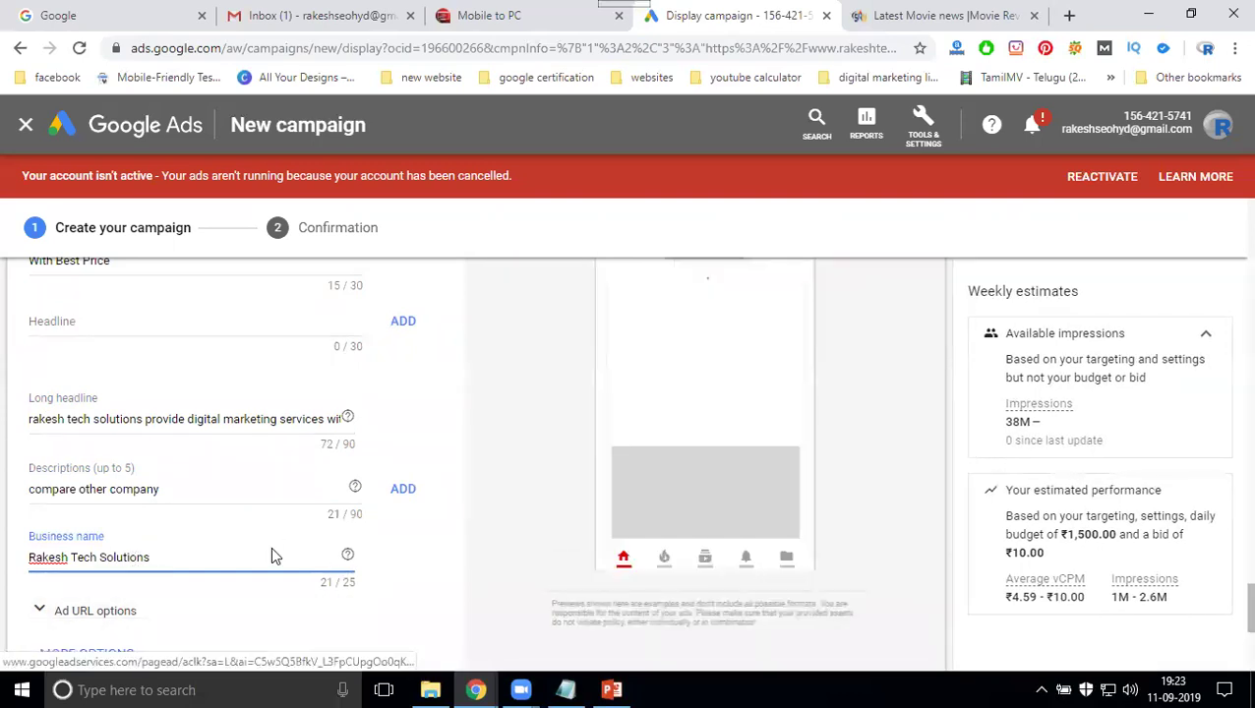
# Open the video selection for the ad, then search YouTube in a new browser tab for "rakesh tech solutons"
pyautogui.scroll(4, 748, 477)
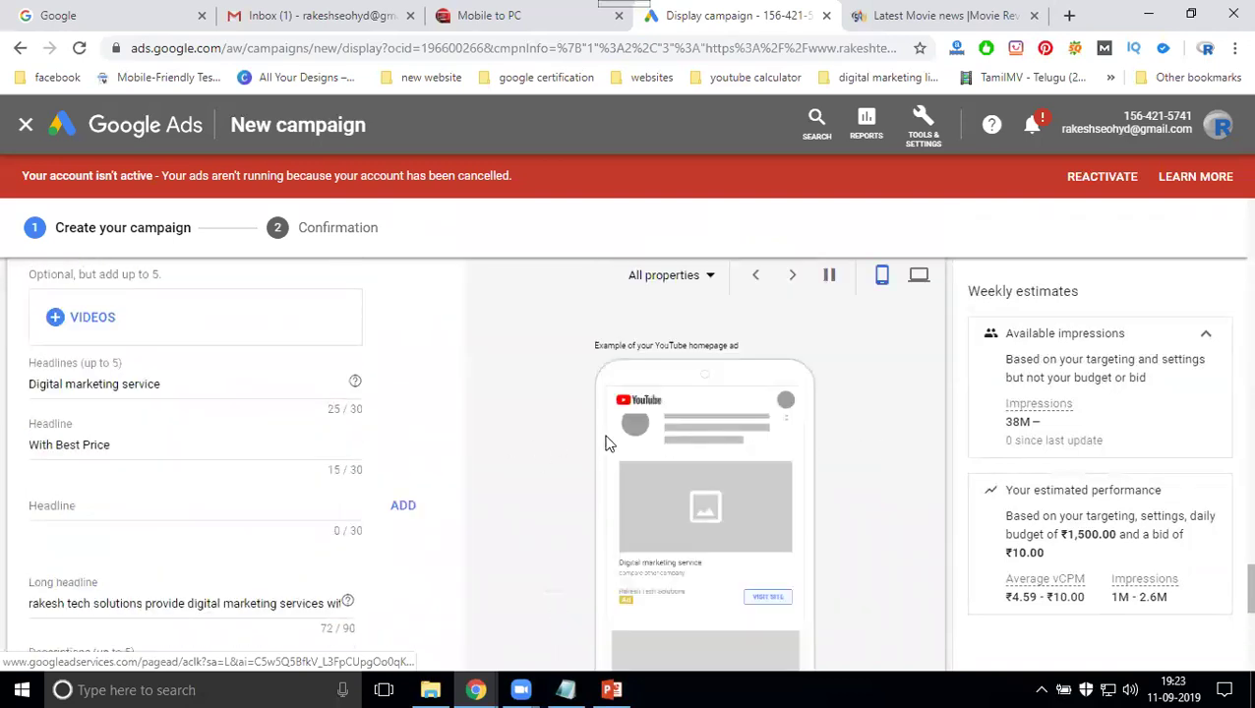
pyautogui.click(86, 320)
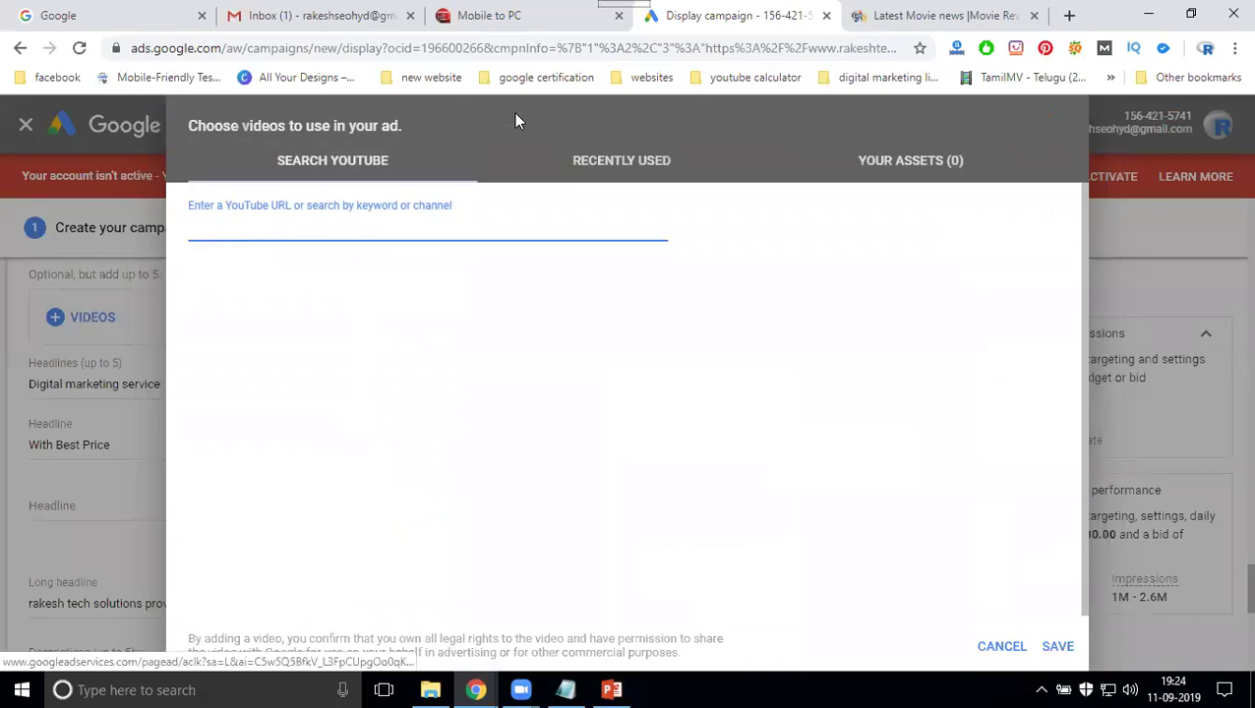
pyautogui.click(1072, 16)
pyautogui.write('y')
pyautogui.press('Return')
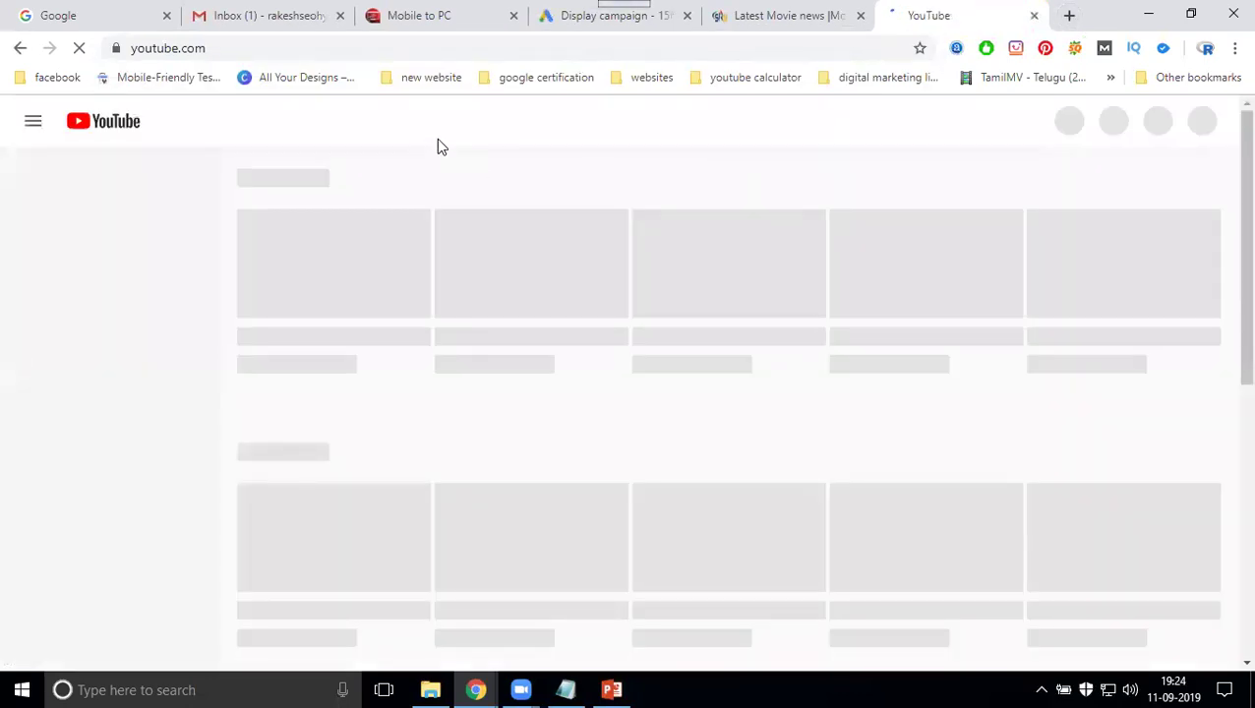
pyautogui.click(438, 123)
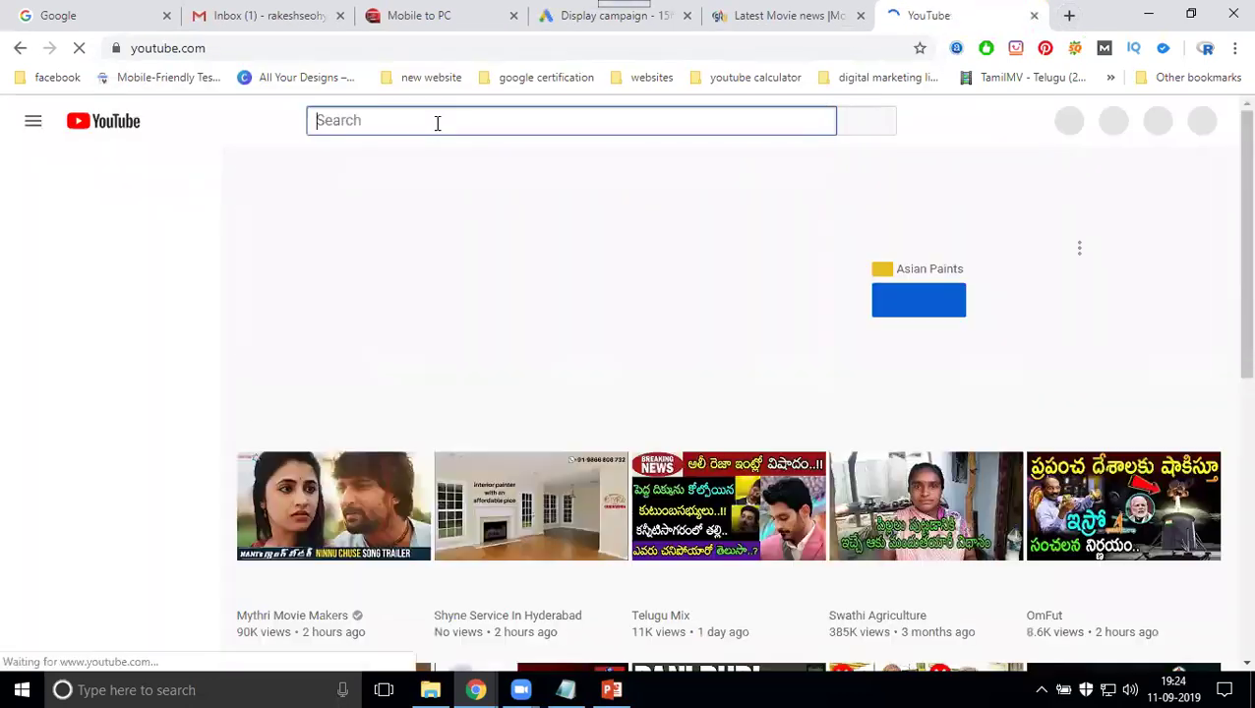
pyautogui.write('rakesh t')
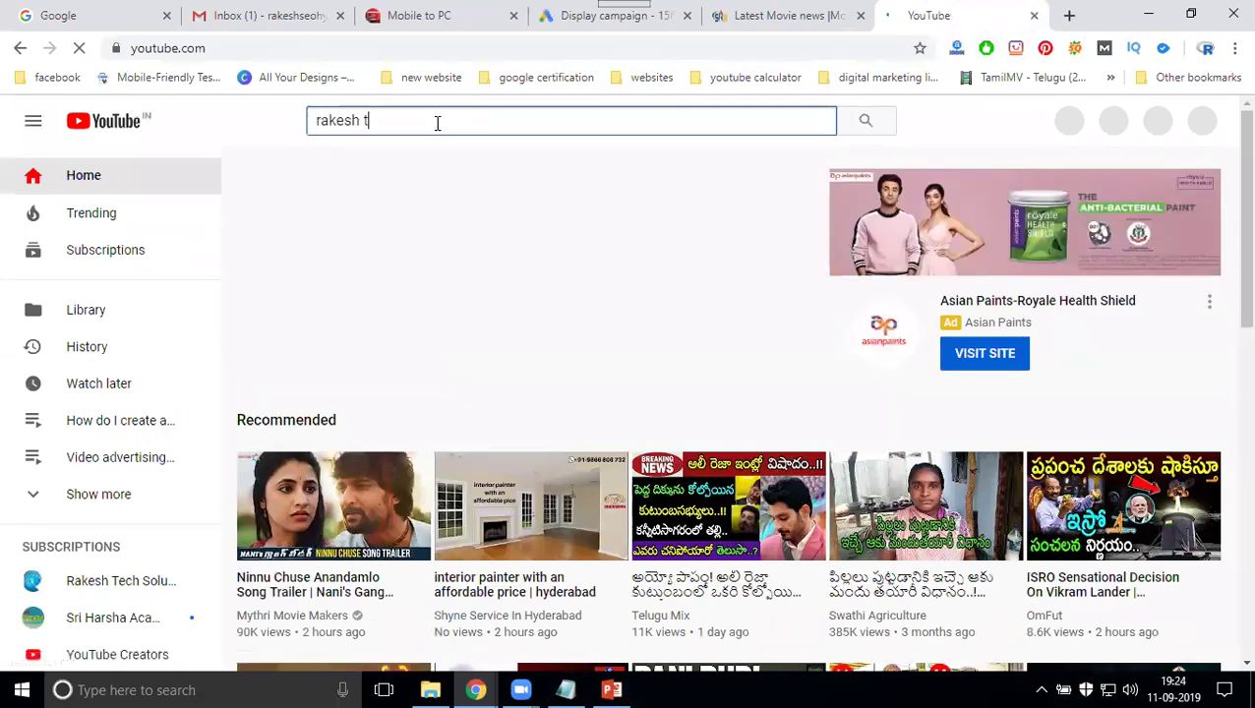
pyautogui.write('ech solutons')
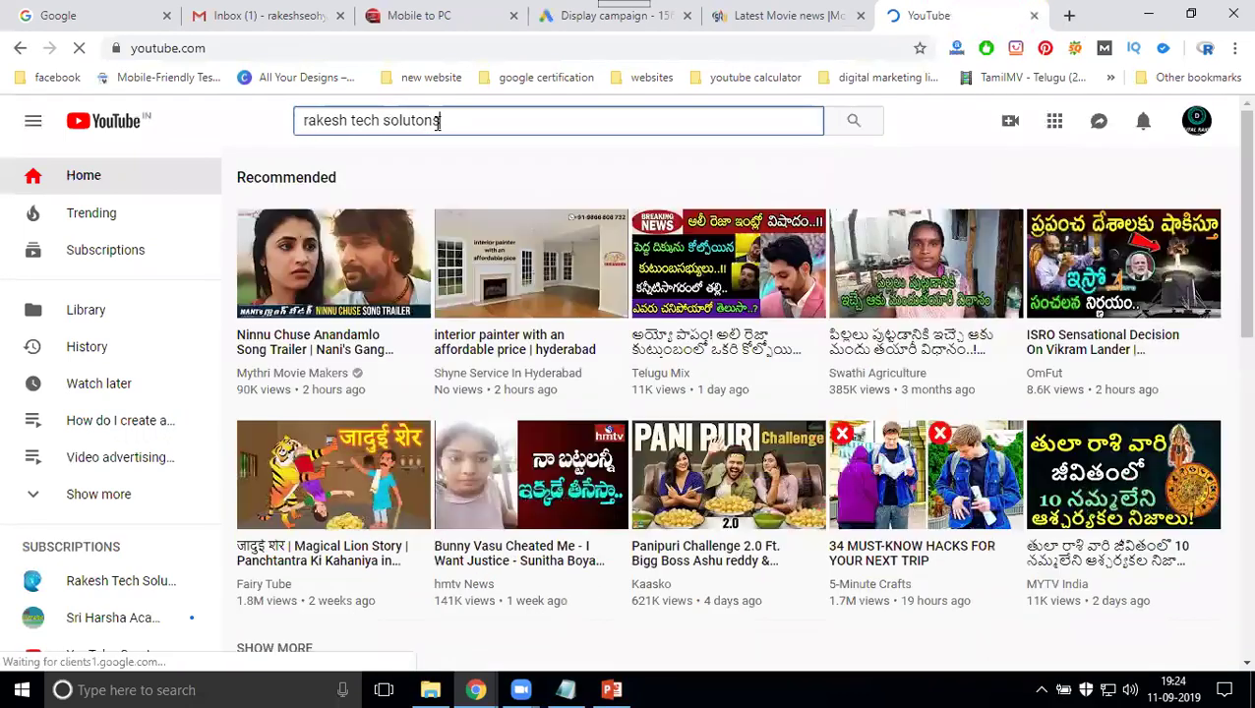
pyautogui.press('Return')
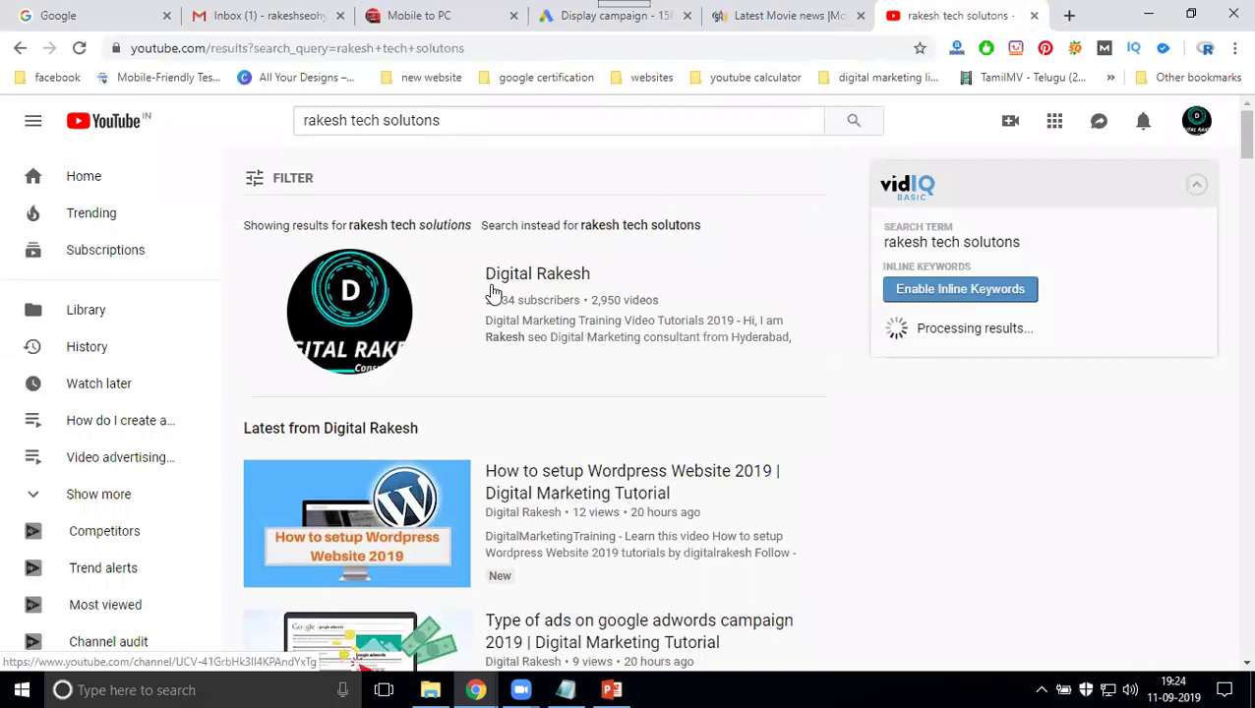
# Open the Rakesh Tech Solutions channel from the search results and show its uploaded videos
pyautogui.scroll(-4, 528, 387)
pyautogui.click(527, 490)
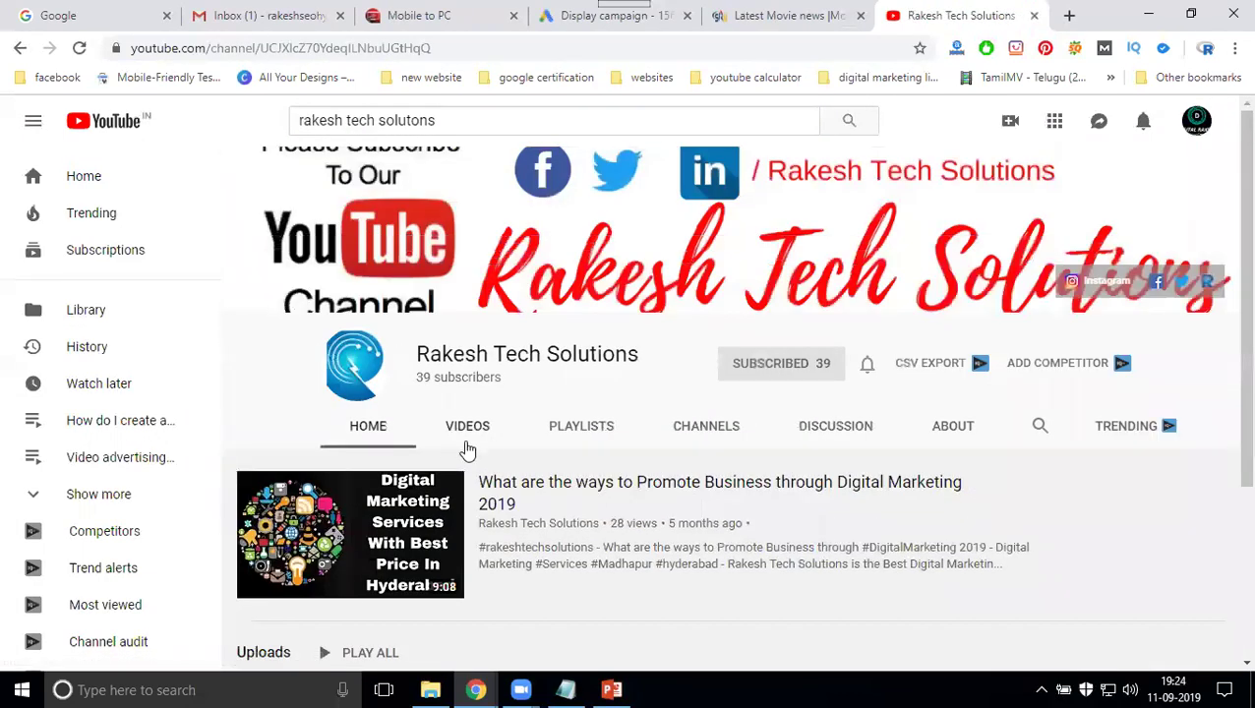
pyautogui.click(469, 433)
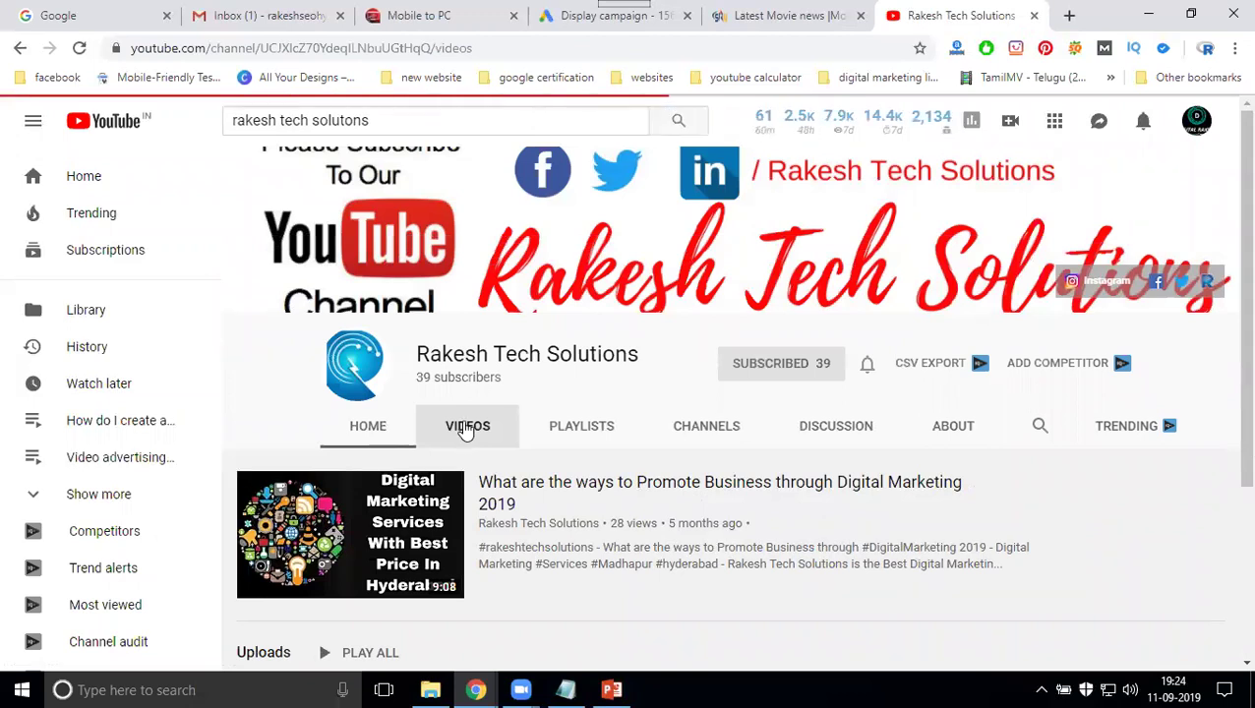
# Copy the URL of the channel's video "Digital Marketing Solution Services in Hyderabad" from a separate tab and close that tab
pyautogui.middleClick(334, 570)
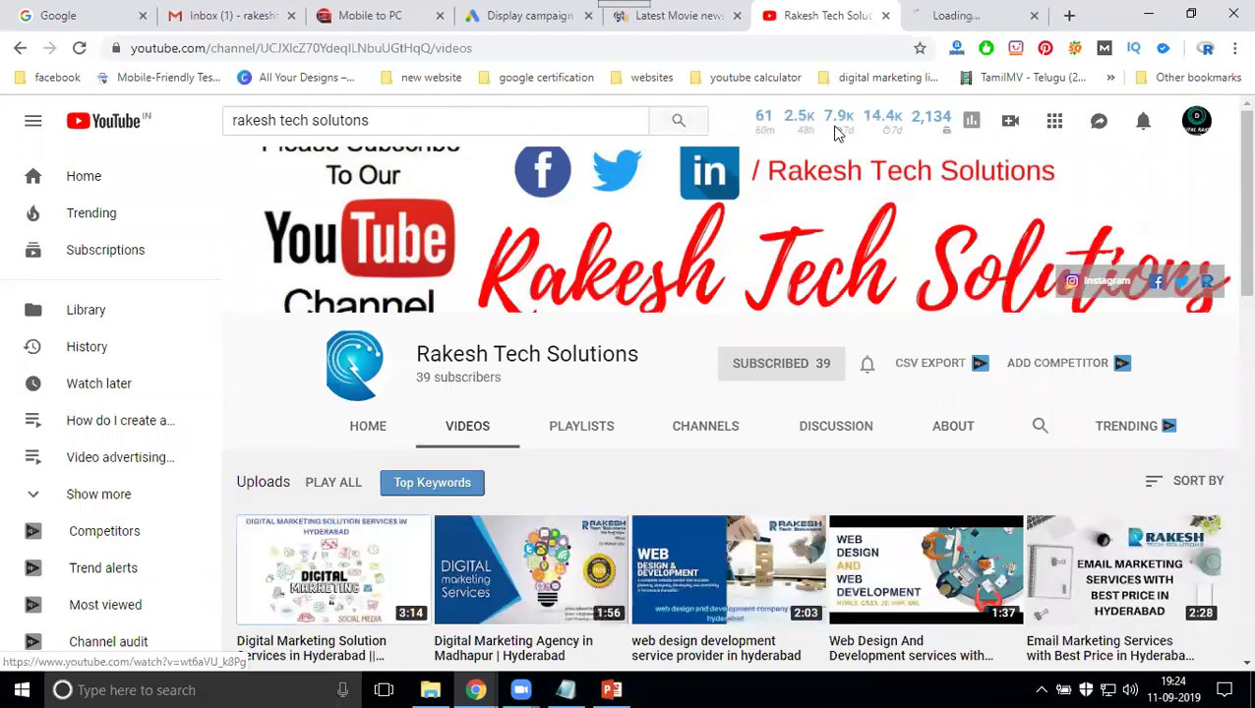
pyautogui.click(972, 12)
pyautogui.click(655, 49)
pyautogui.hotkey('ctrl', 'c')
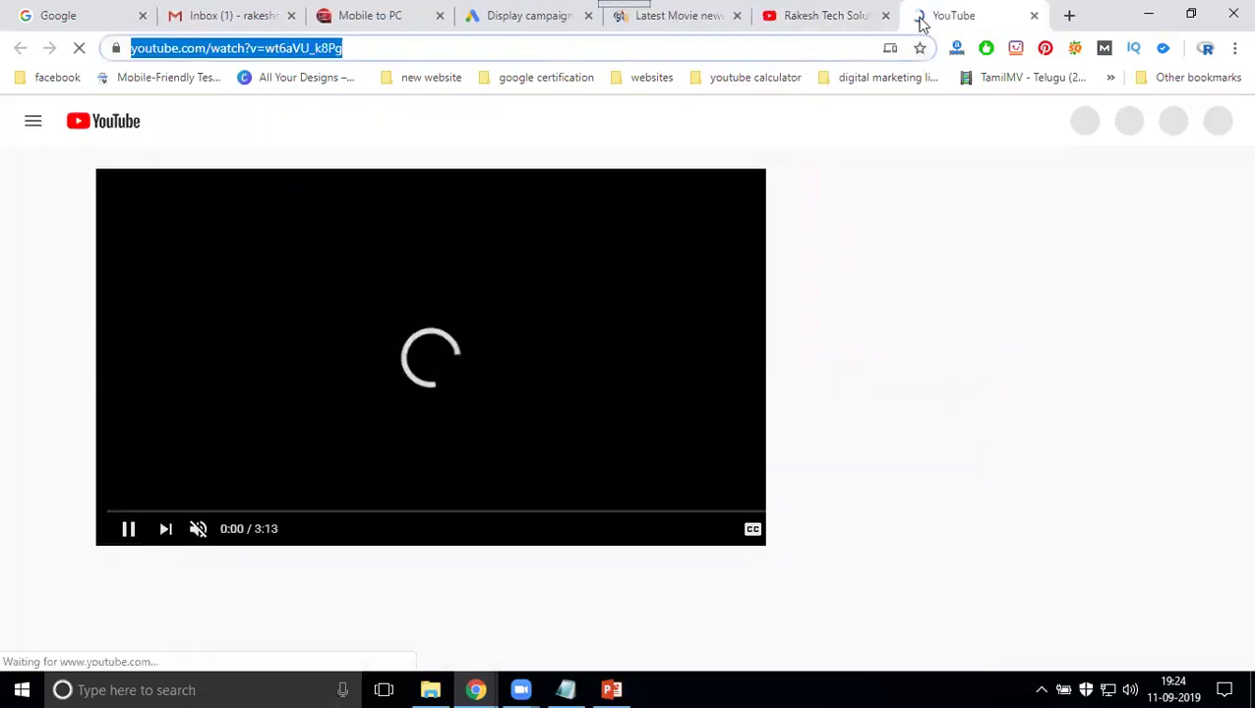
pyautogui.click(1034, 15)
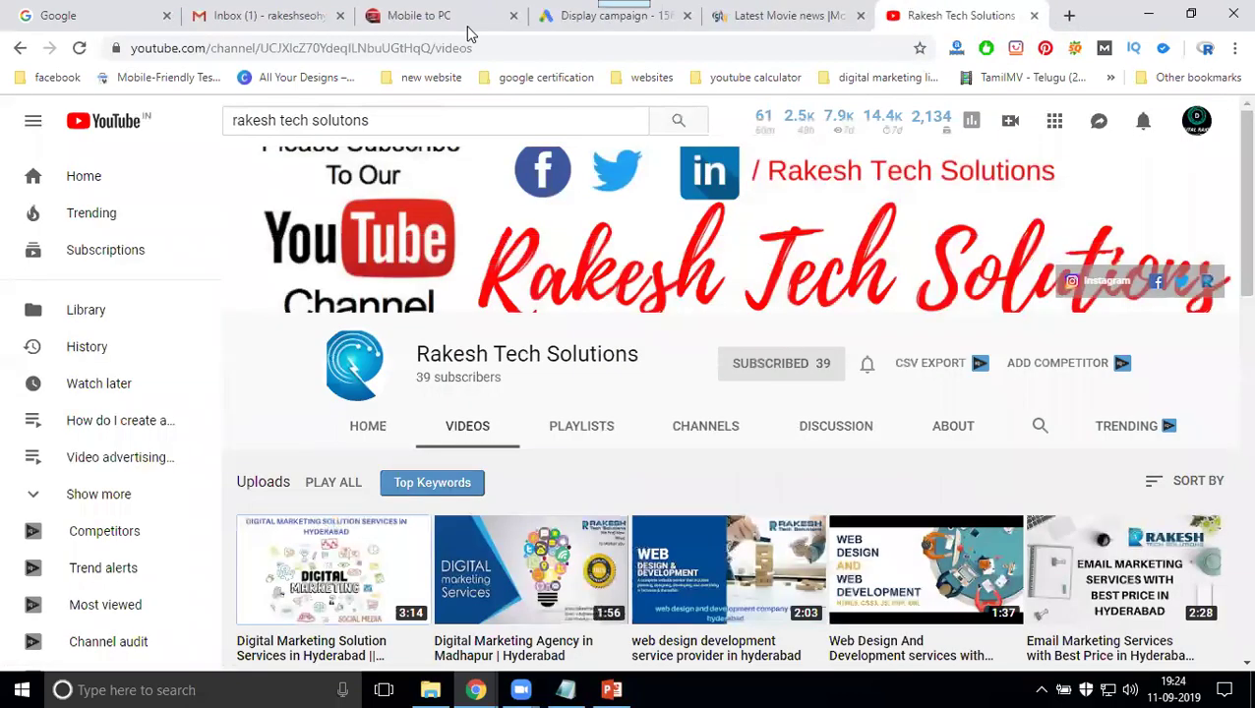
# Return to the Google Ads campaign, find the video by its copied YouTube URL, and save it as the ad's video
pyautogui.click(563, 21)
pyautogui.hotkey('ctrl', 'v')
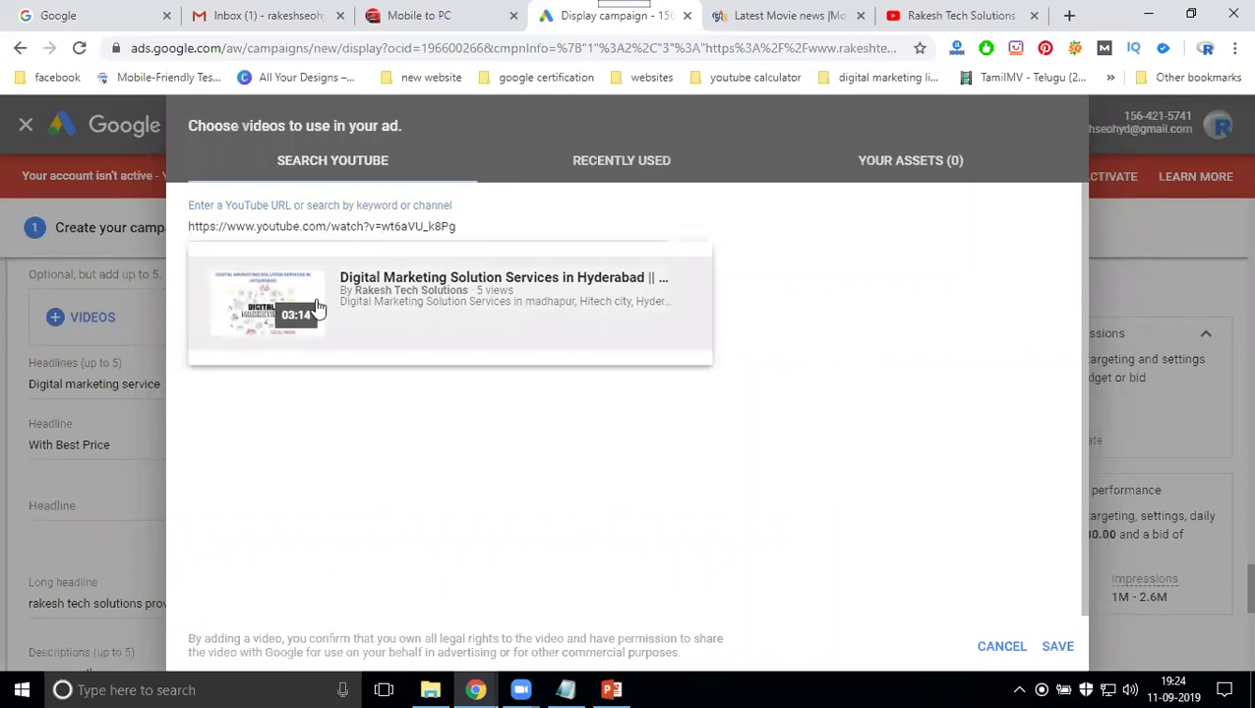
pyautogui.click(284, 301)
pyautogui.click(1063, 645)
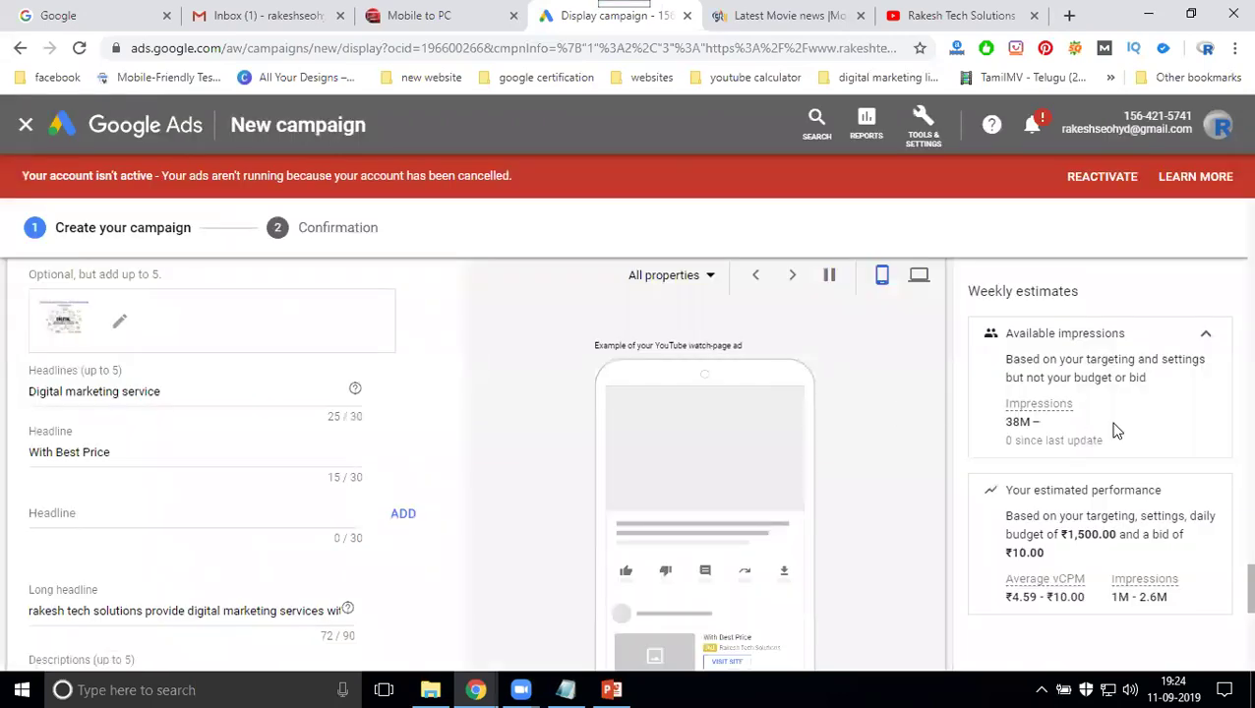
# Pause the ad preview on Google properties and step forward through the mobile examples to the YouTube homepage ad
pyautogui.scroll(1, 1023, 383)
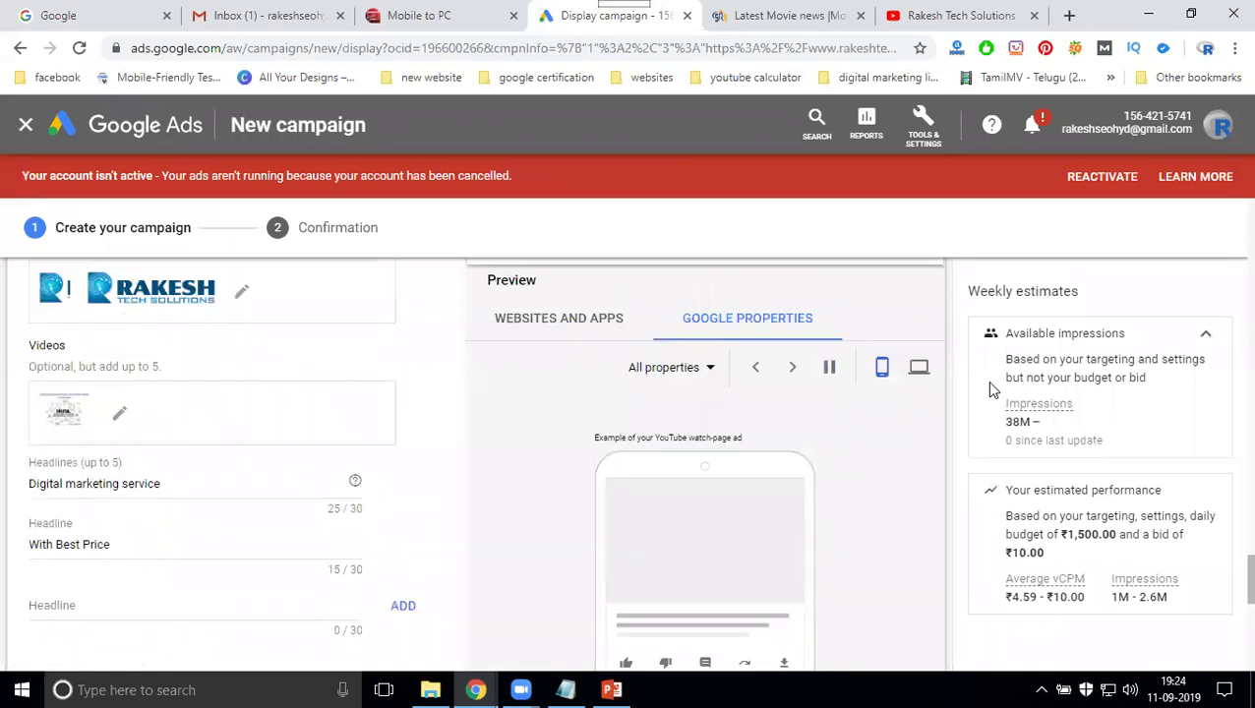
pyautogui.scroll(1, 990, 382)
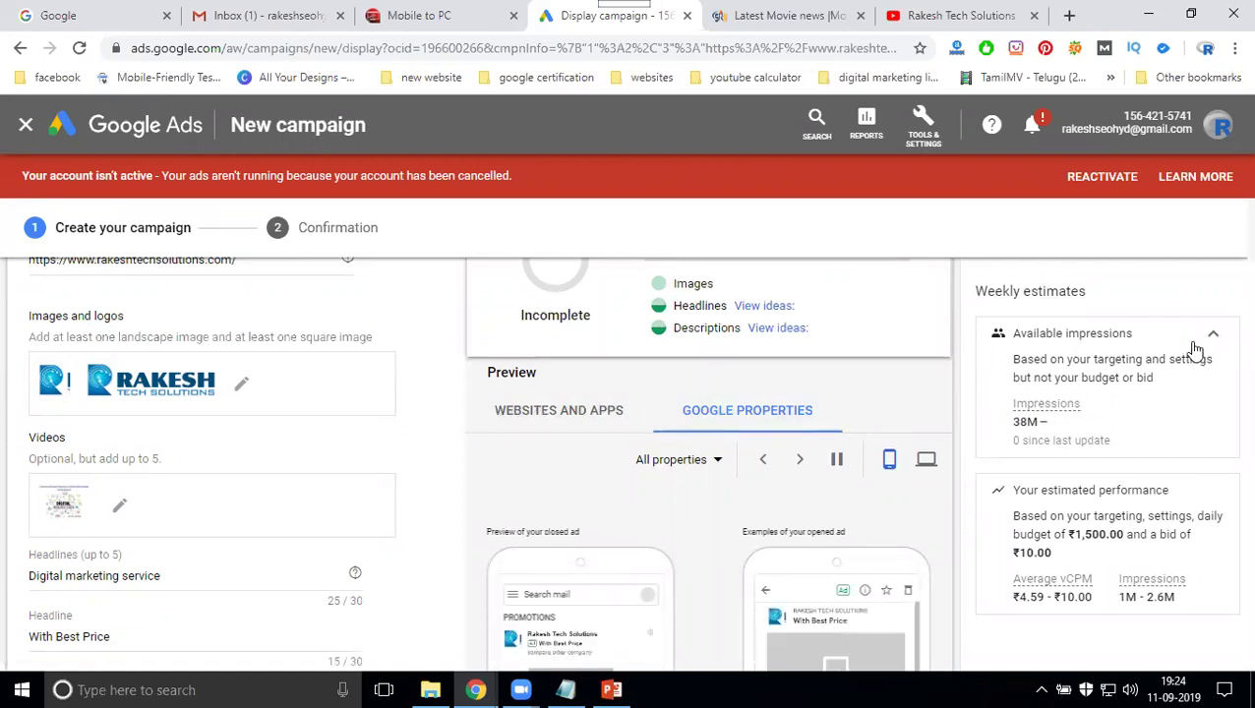
pyautogui.scroll(-2, 1194, 349)
pyautogui.click(831, 282)
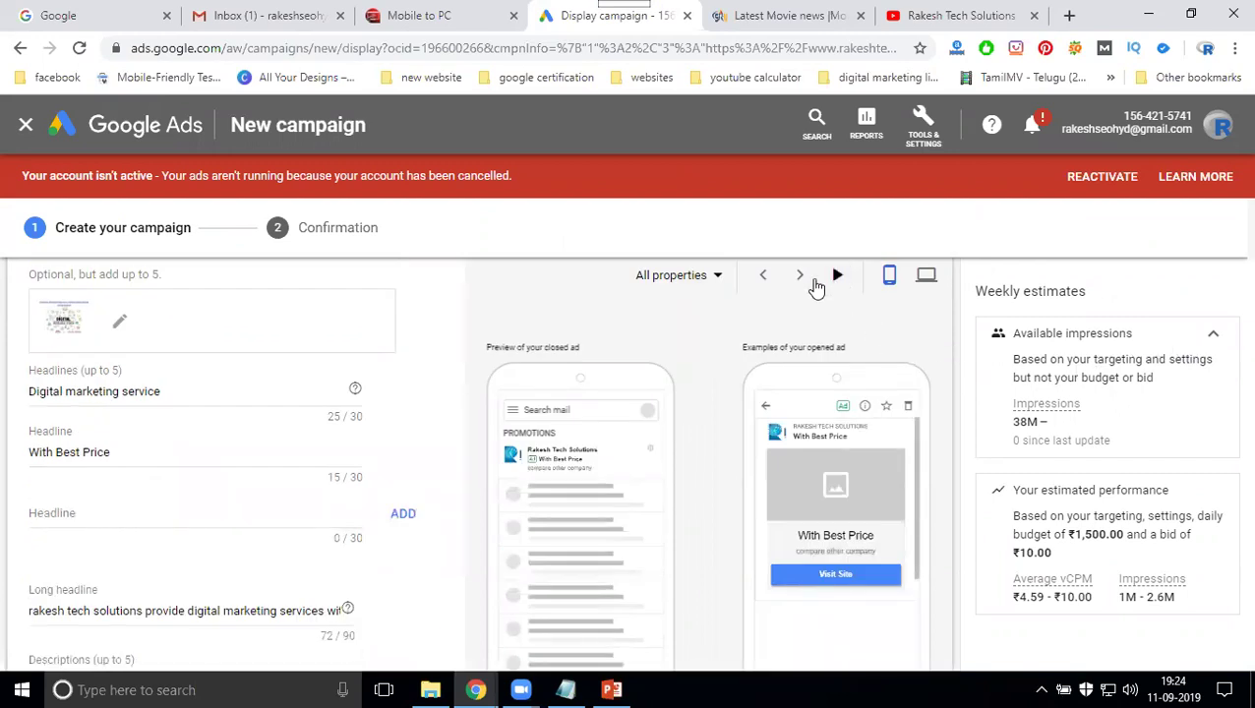
pyautogui.click(719, 280)
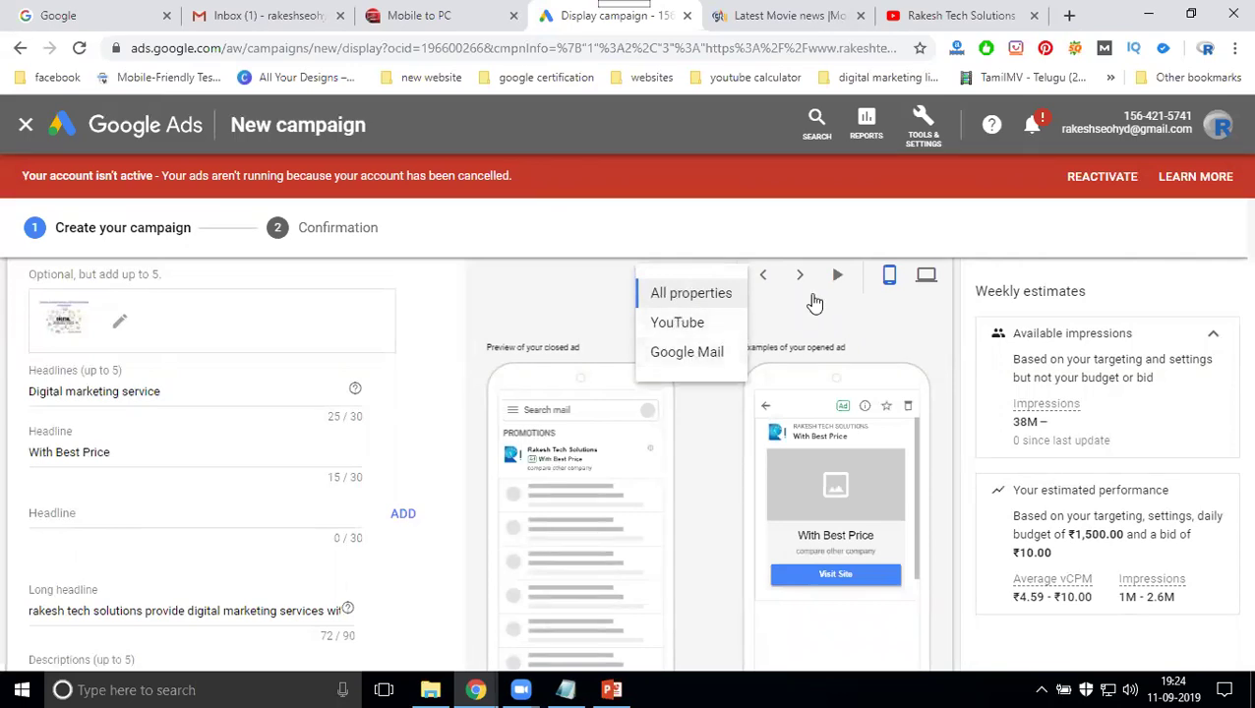
pyautogui.click(802, 280)
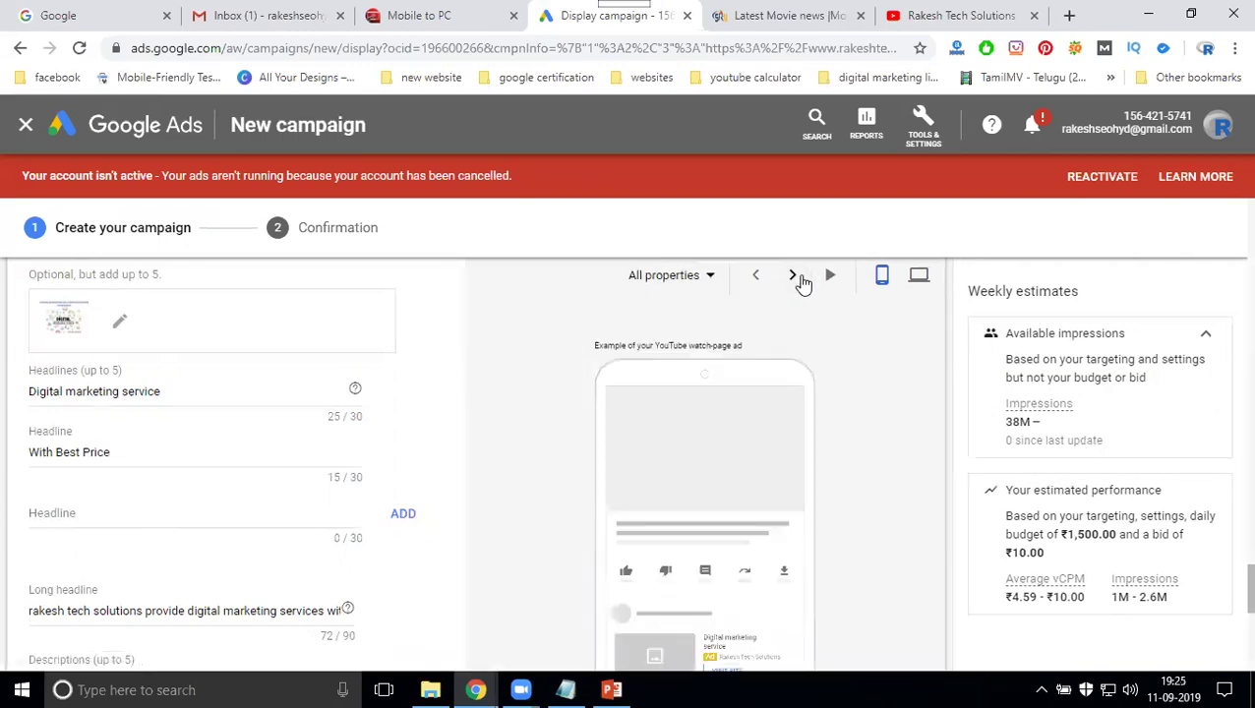
pyautogui.click(802, 280)
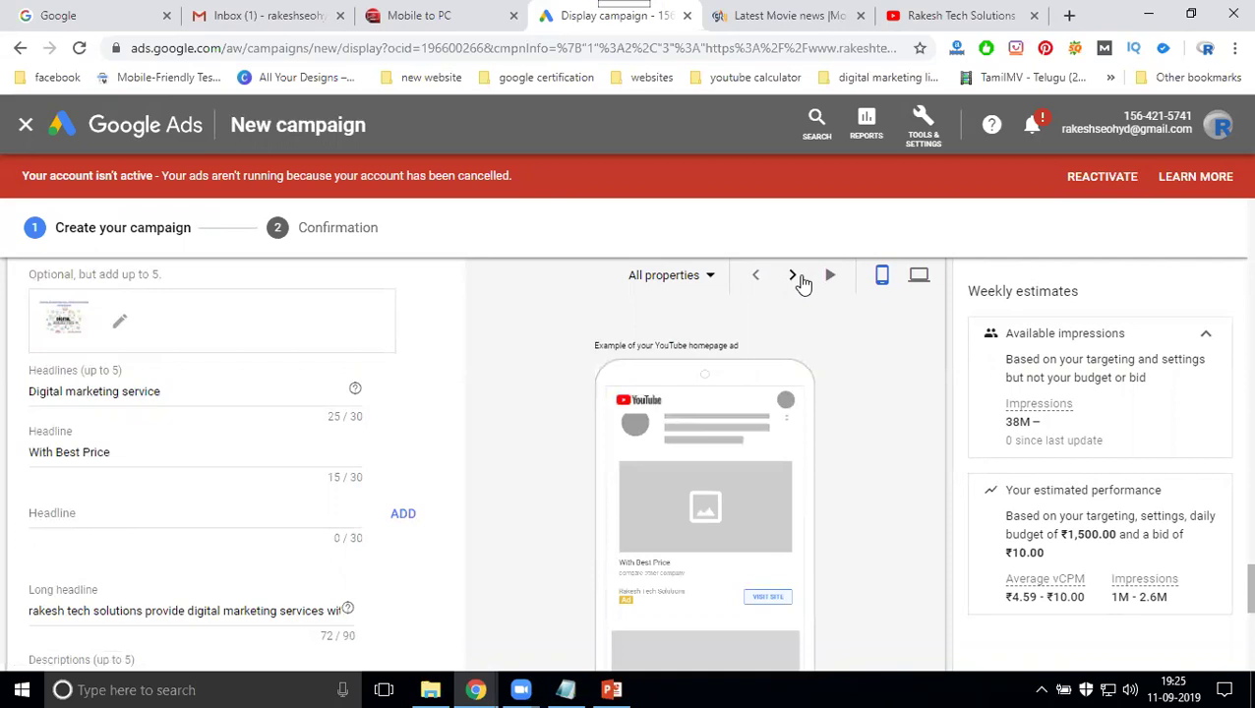
# Reopen the ad's images and logos selection and browse the recently used images
pyautogui.scroll(2, 532, 374)
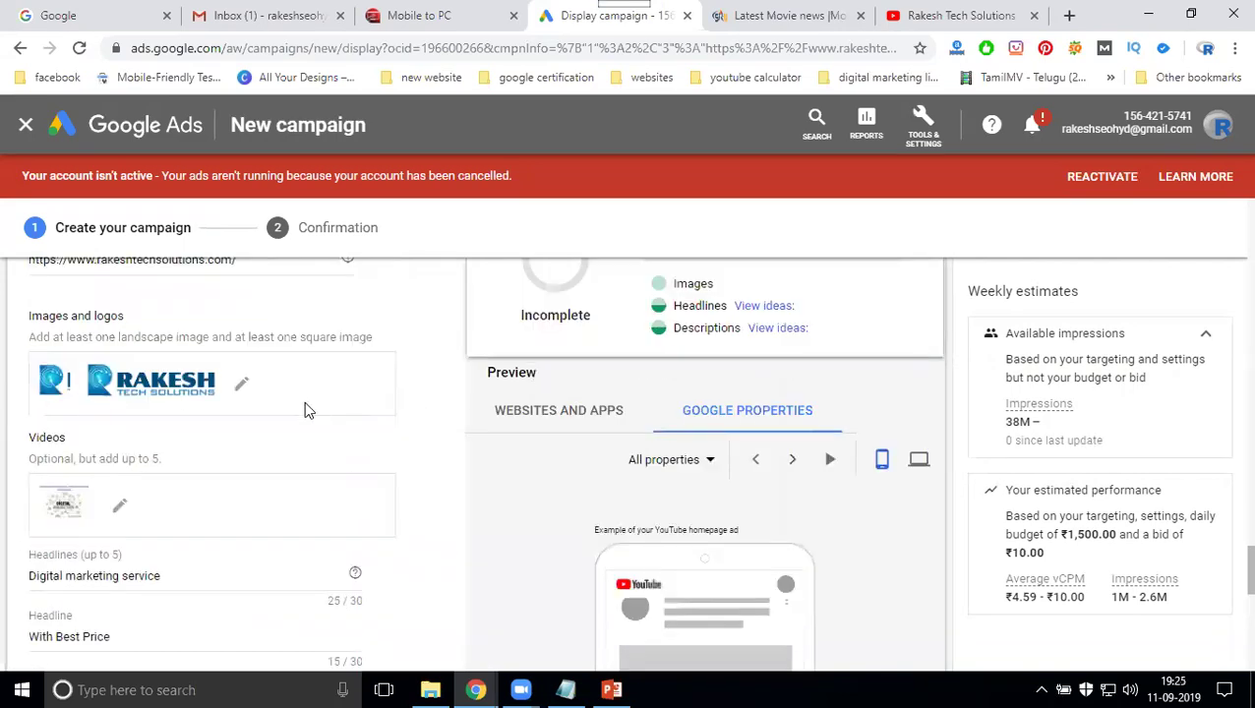
pyautogui.click(242, 384)
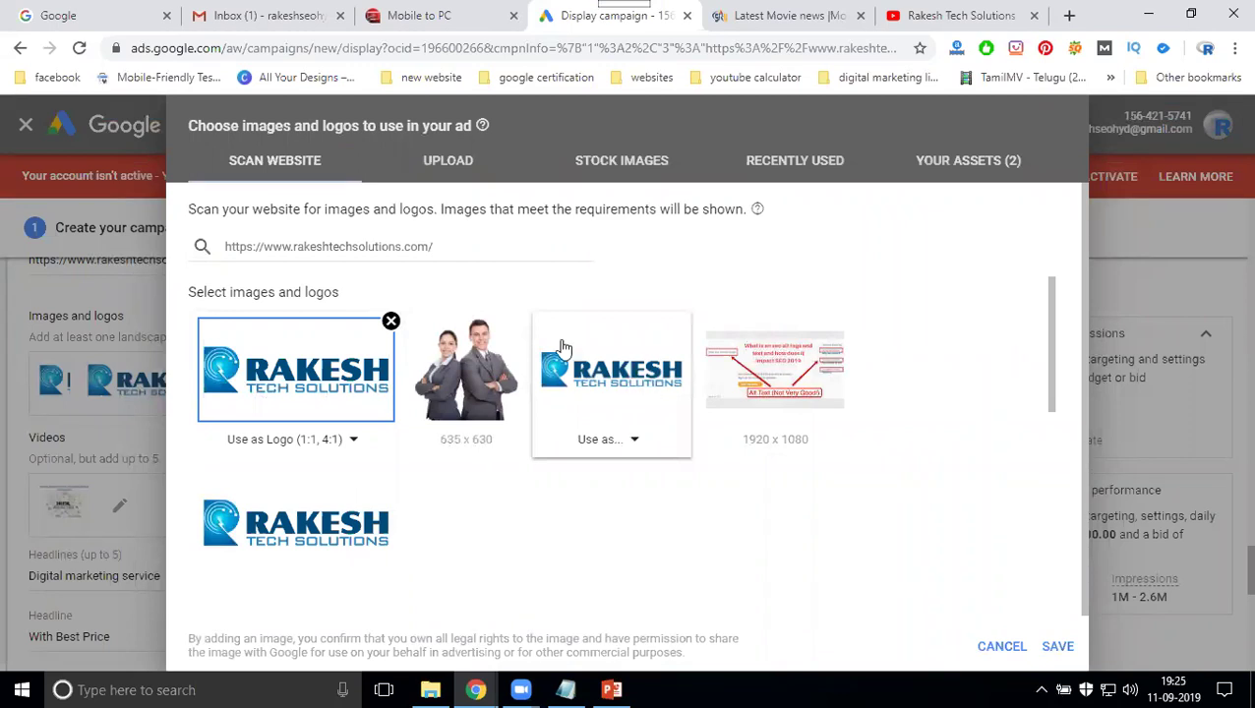
pyautogui.click(610, 167)
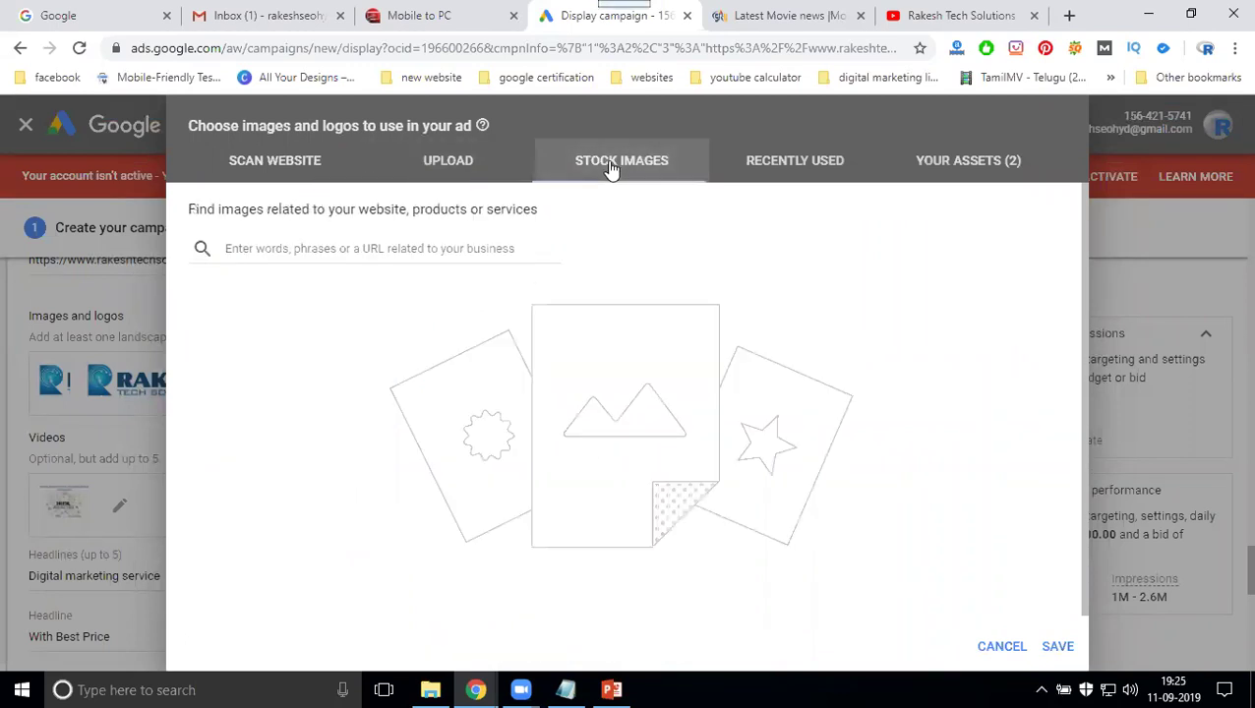
pyautogui.click(754, 173)
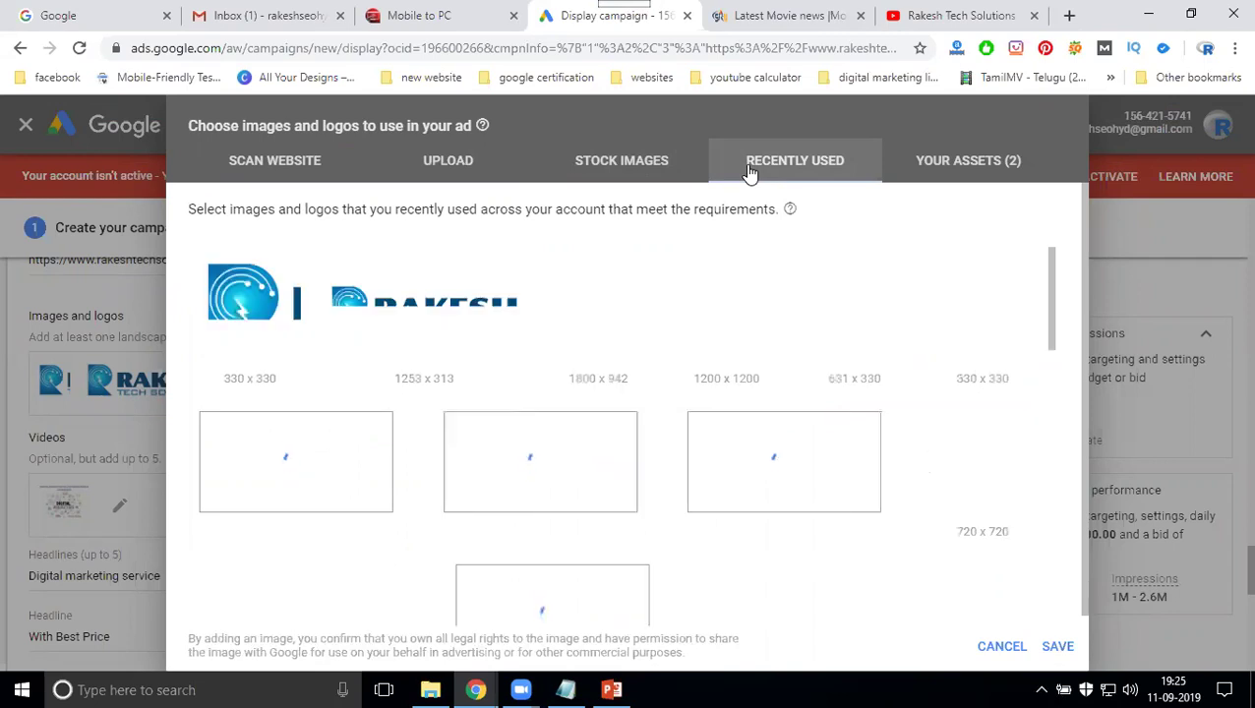
pyautogui.moveTo(767, 372)
pyautogui.scroll(-3, 771, 378)
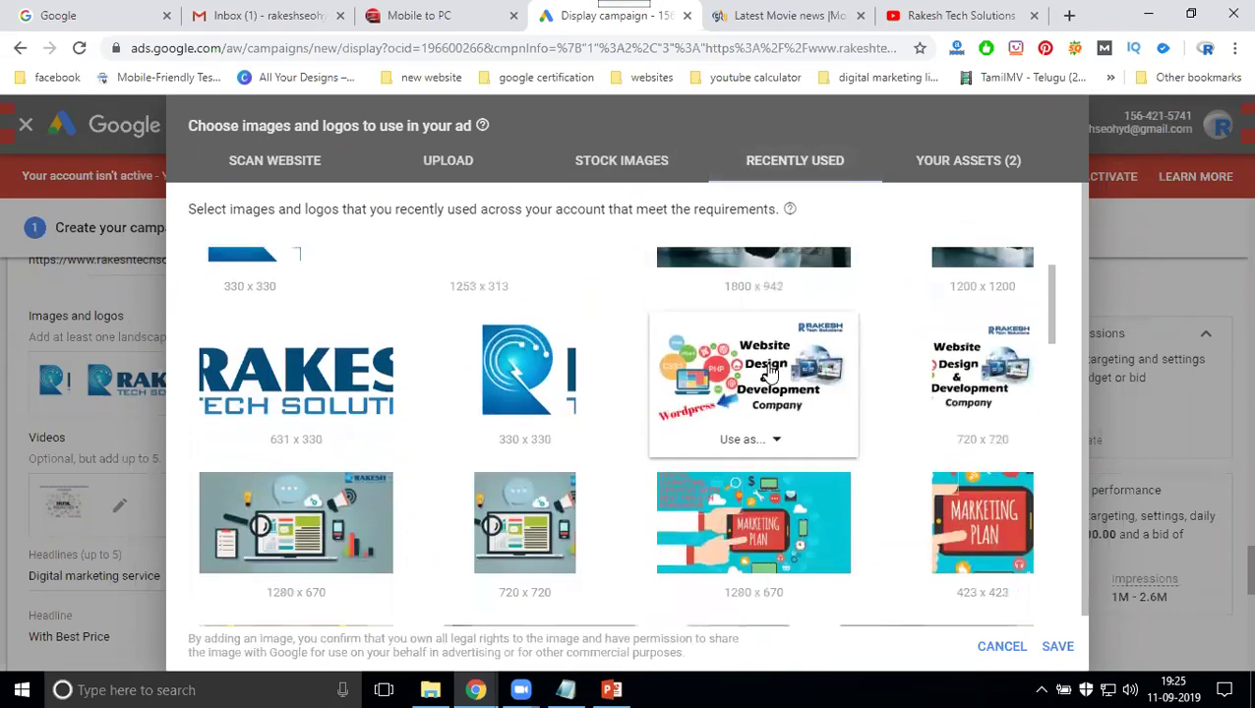
pyautogui.scroll(3, 766, 361)
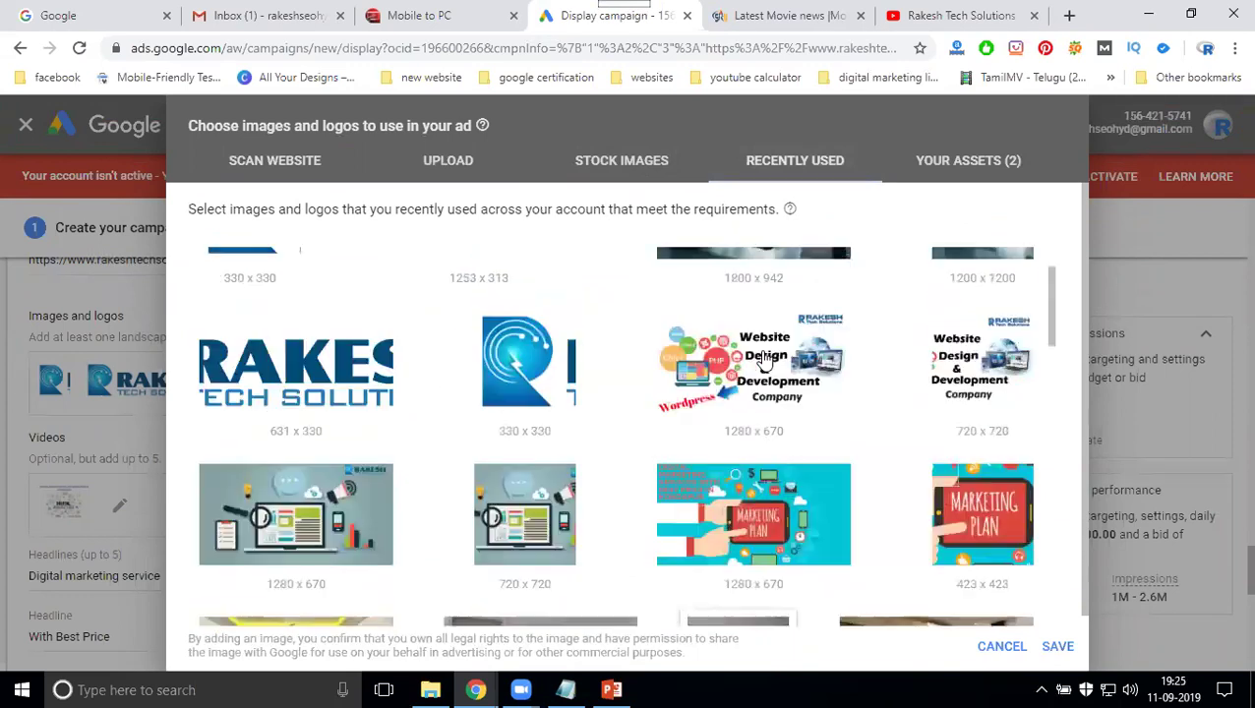
# Add the recently used 1800 x 942 photo of a hand drawing a wireframe as a landscape (1.91:1) image and save the selection
pyautogui.click(776, 383)
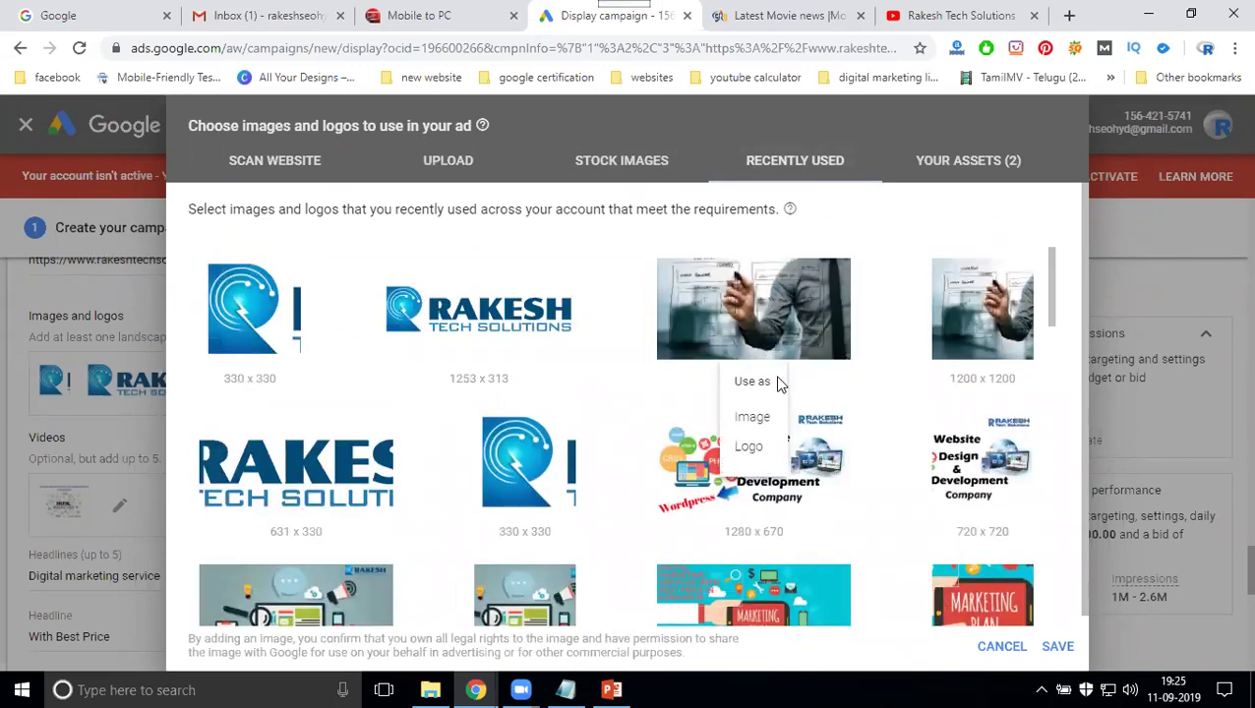
pyautogui.click(750, 417)
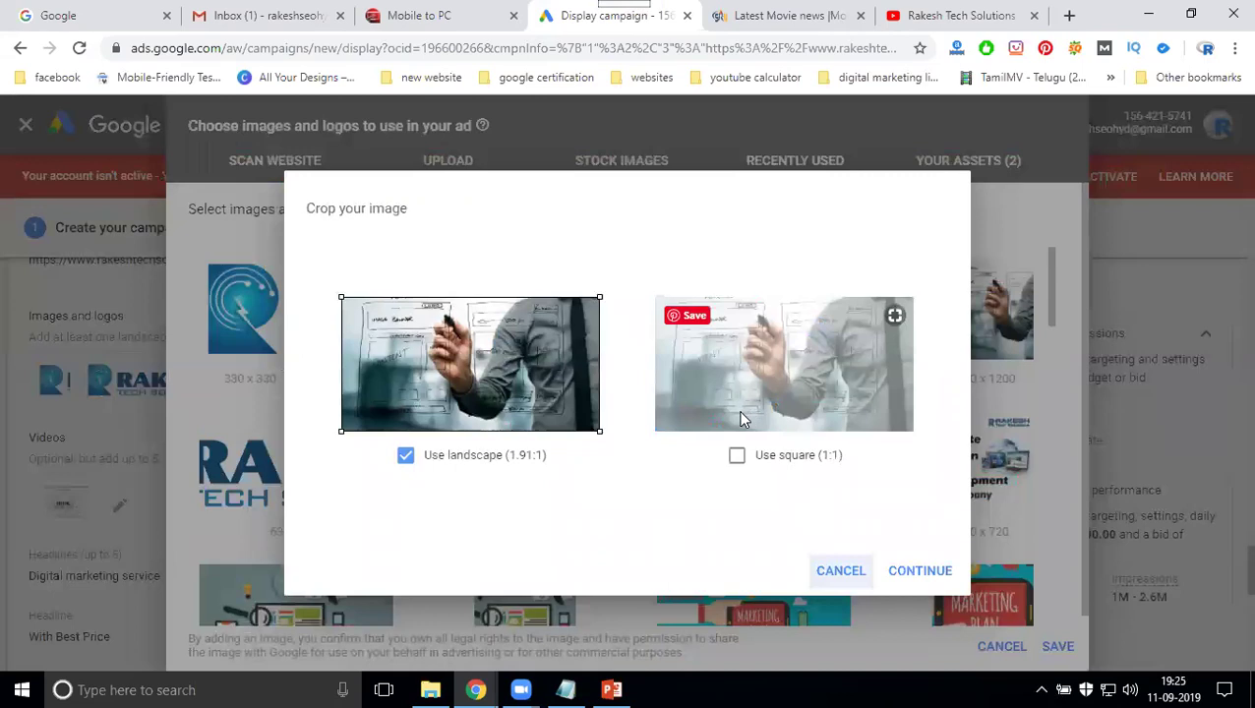
pyautogui.click(906, 570)
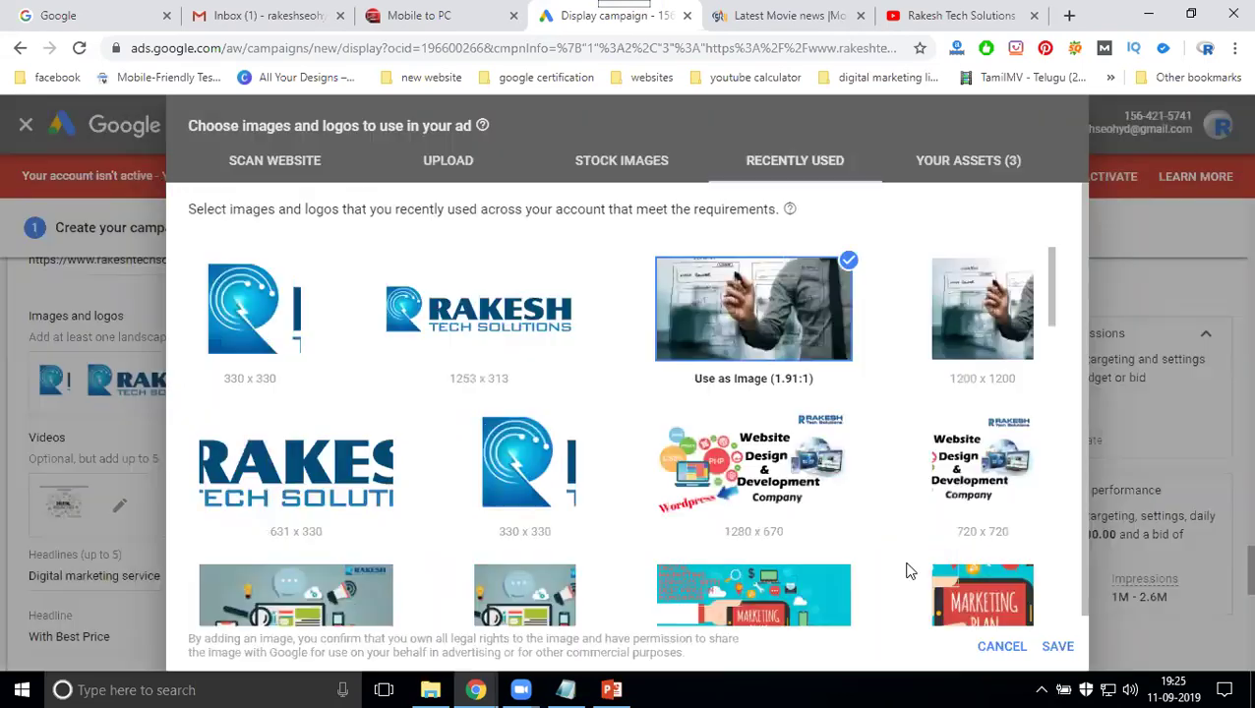
pyautogui.scroll(-2, 984, 572)
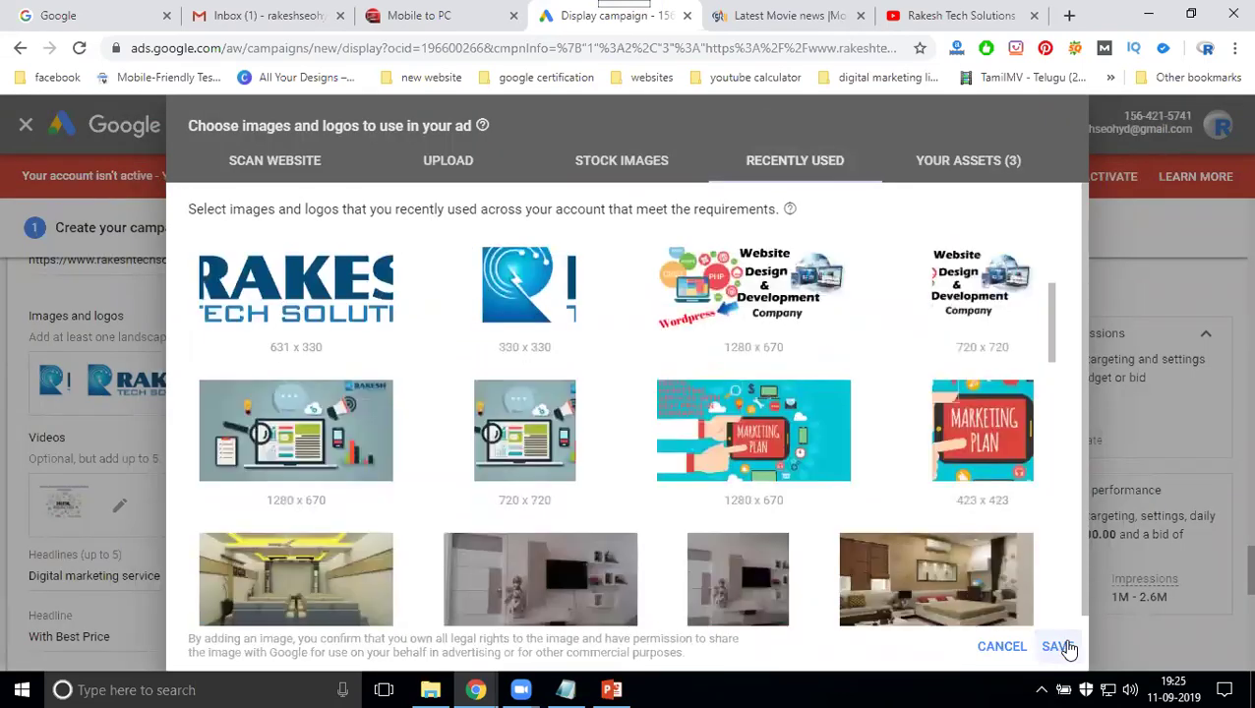
pyautogui.click(1057, 646)
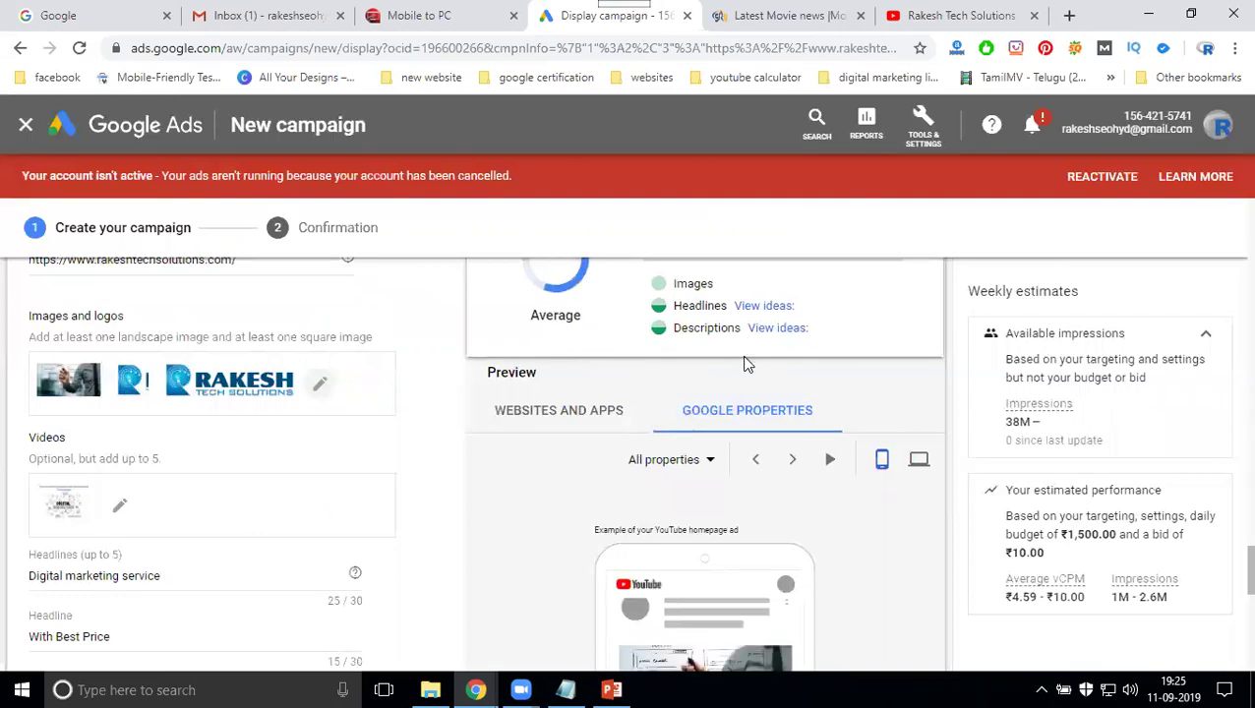
# Examine the YouTube homepage ad preview with the new image and resume automatic cycling of the previews
pyautogui.scroll(-2, 910, 419)
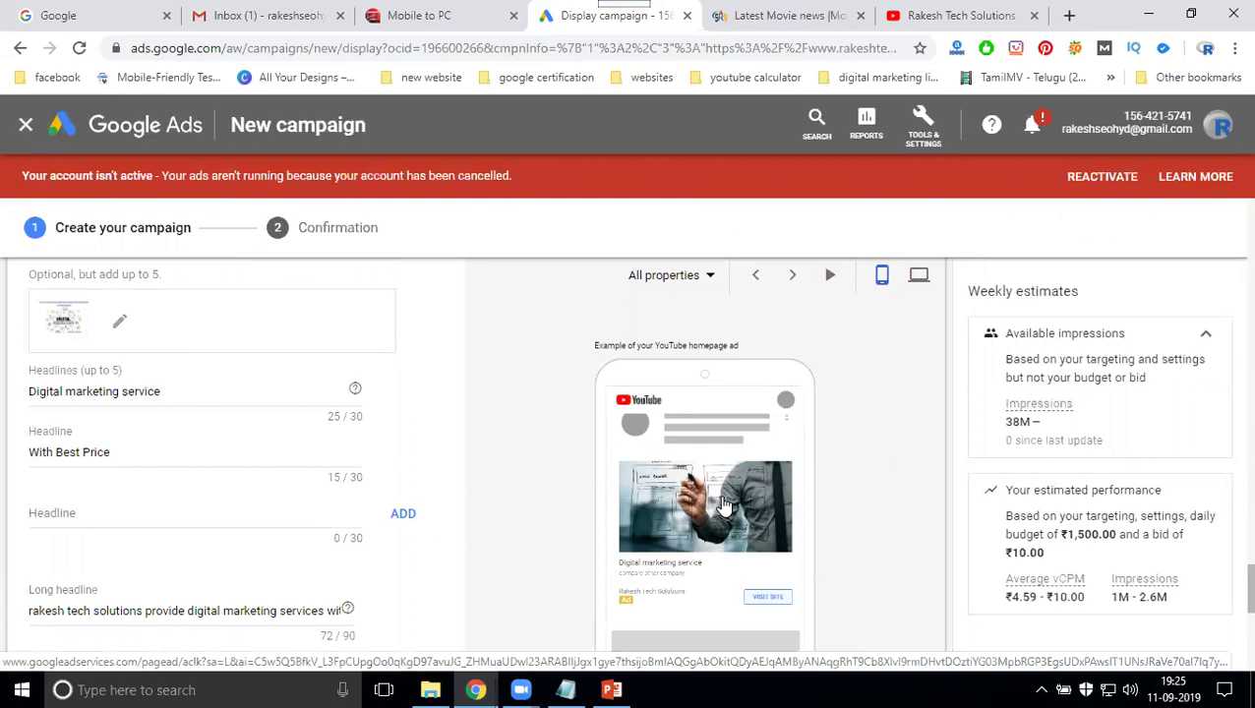
pyautogui.scroll(-2, 852, 487)
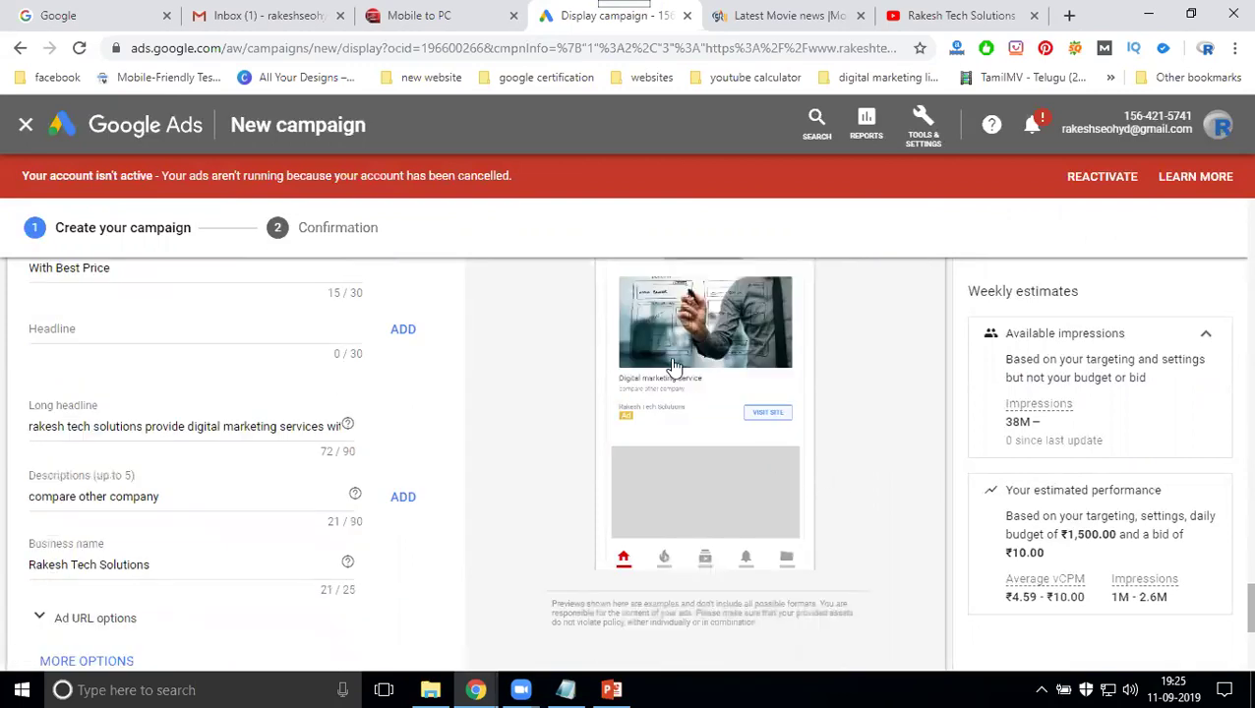
pyautogui.scroll(2, 864, 402)
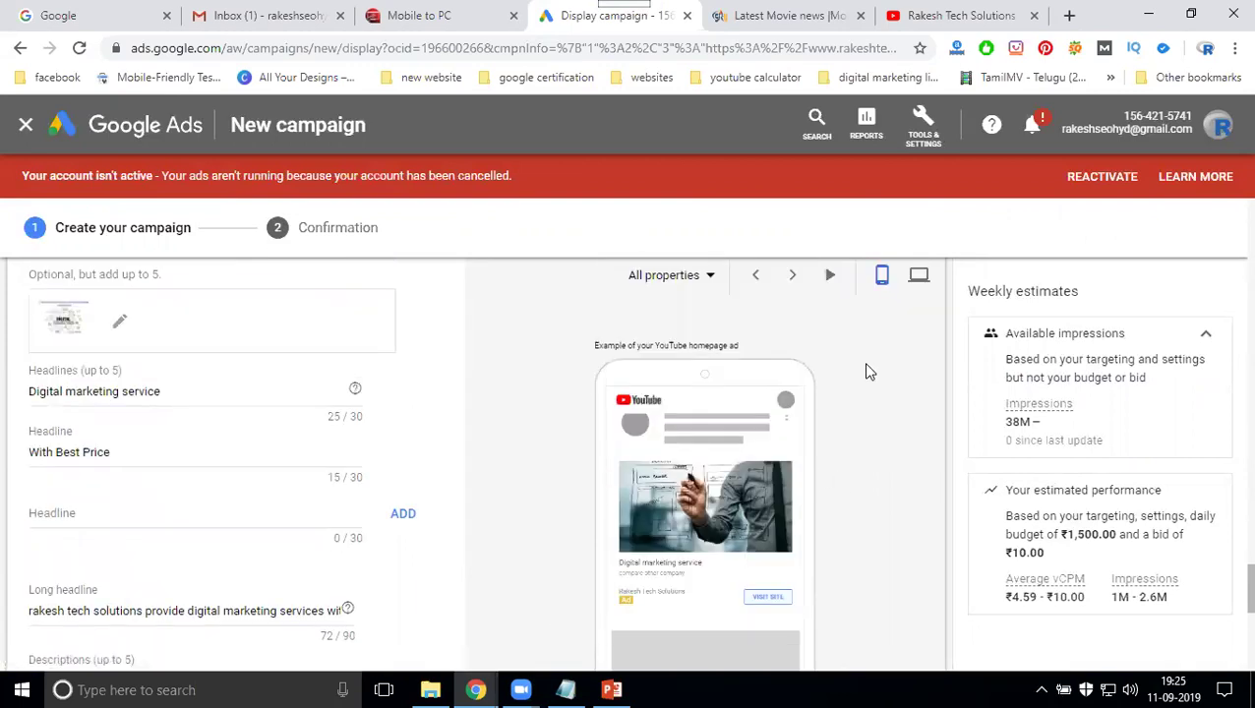
pyautogui.click(829, 280)
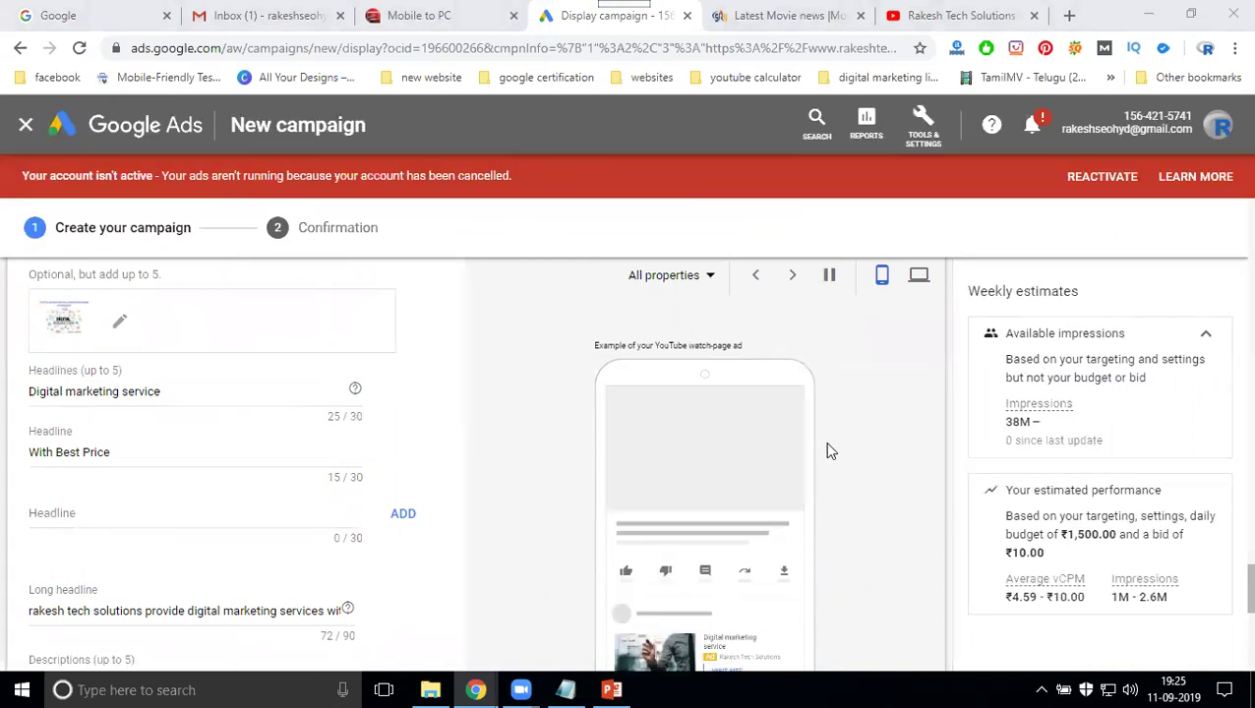
# Review the ad's media and text fields, and check the video selection before cancelling it
pyautogui.scroll(3, 342, 423)
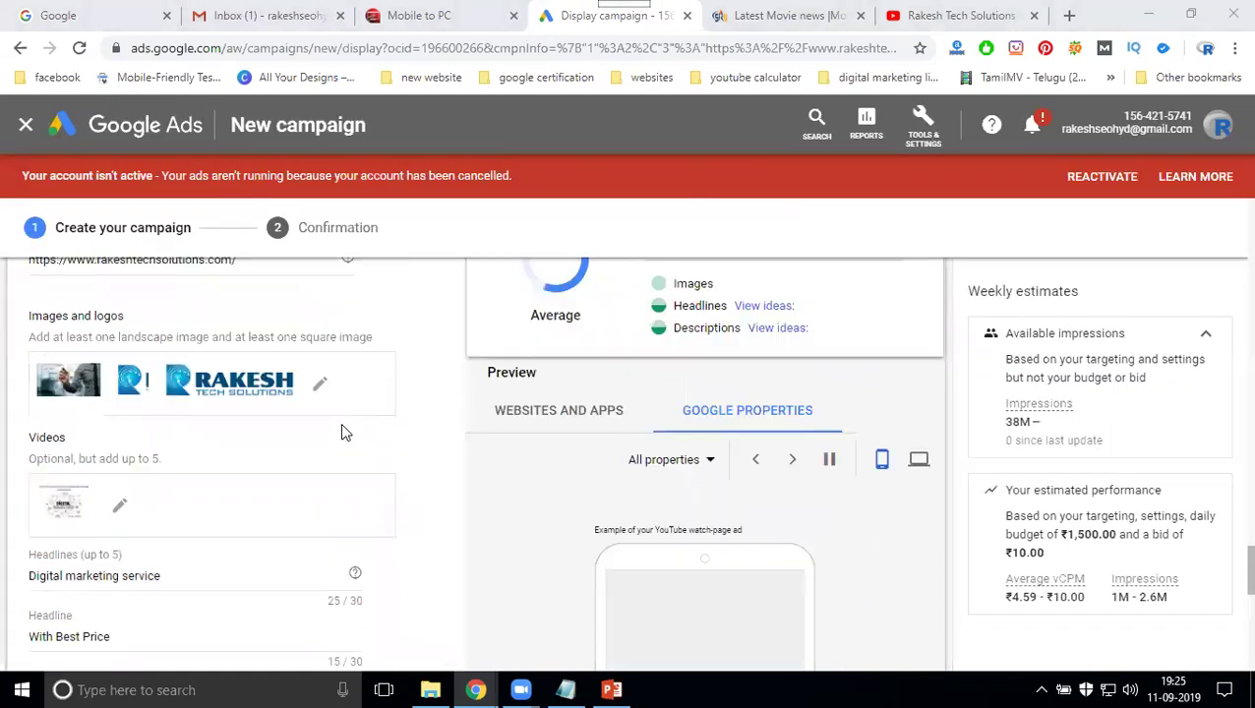
pyautogui.scroll(3, 119, 385)
pyautogui.scroll(-2, 128, 452)
pyautogui.scroll(-4, 143, 447)
pyautogui.scroll(2, 146, 434)
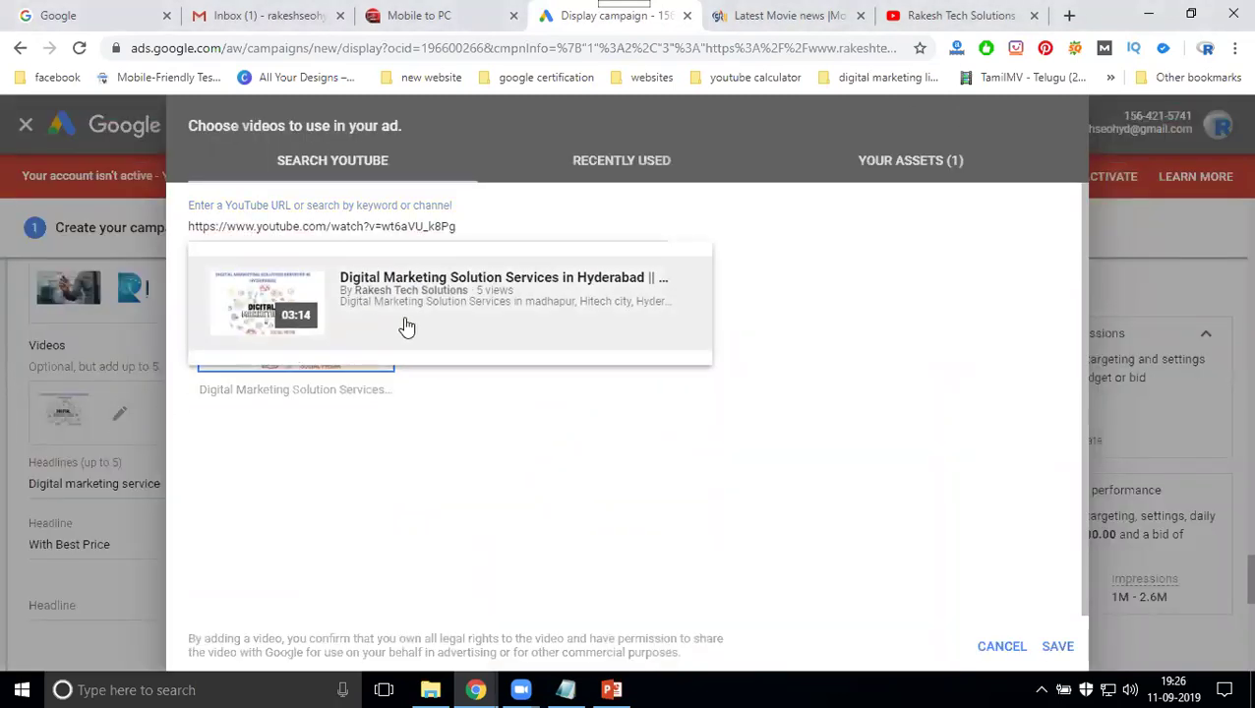
pyautogui.click(1003, 649)
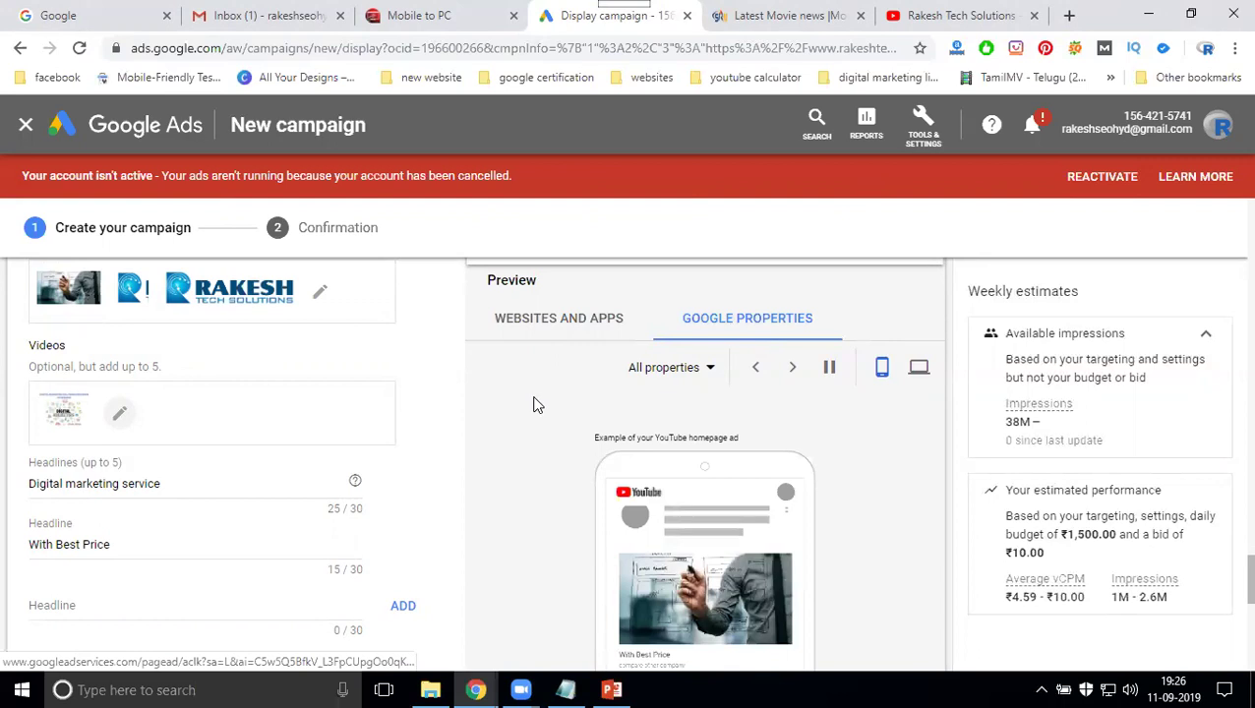
# Try to add the new responsive display ad to the ad group
pyautogui.scroll(-5, 529, 400)
pyautogui.scroll(-2, 522, 401)
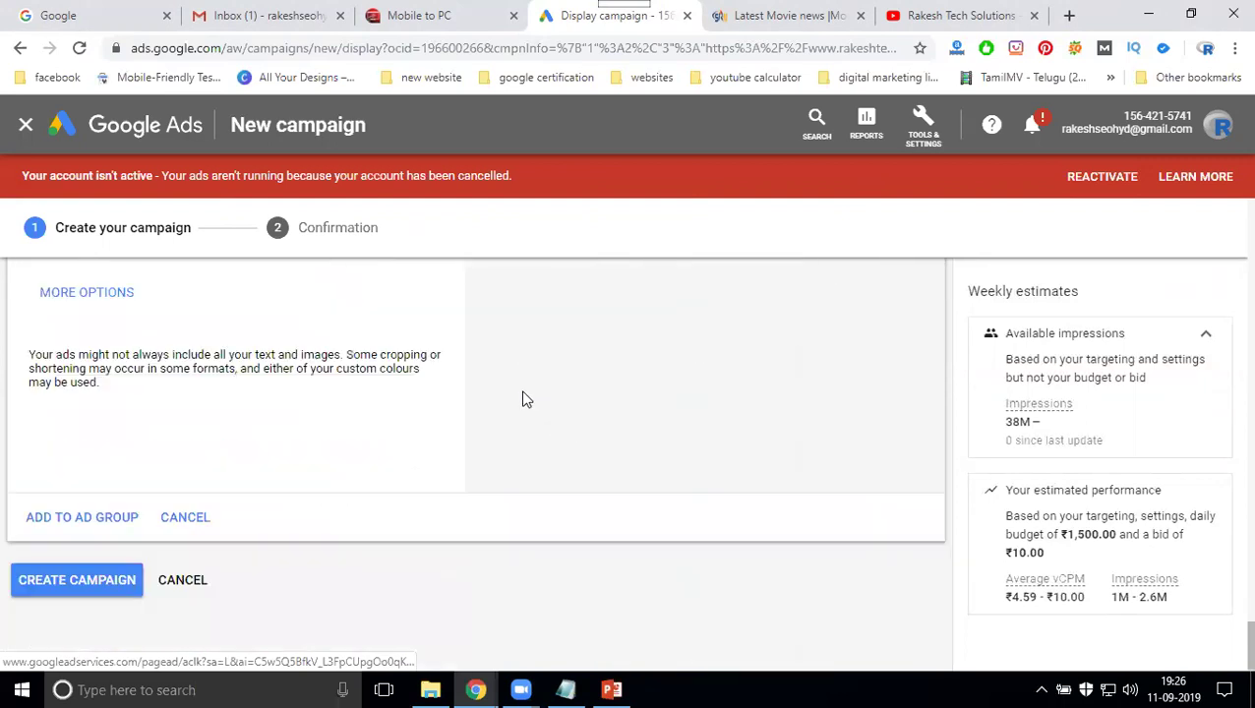
pyautogui.click(81, 526)
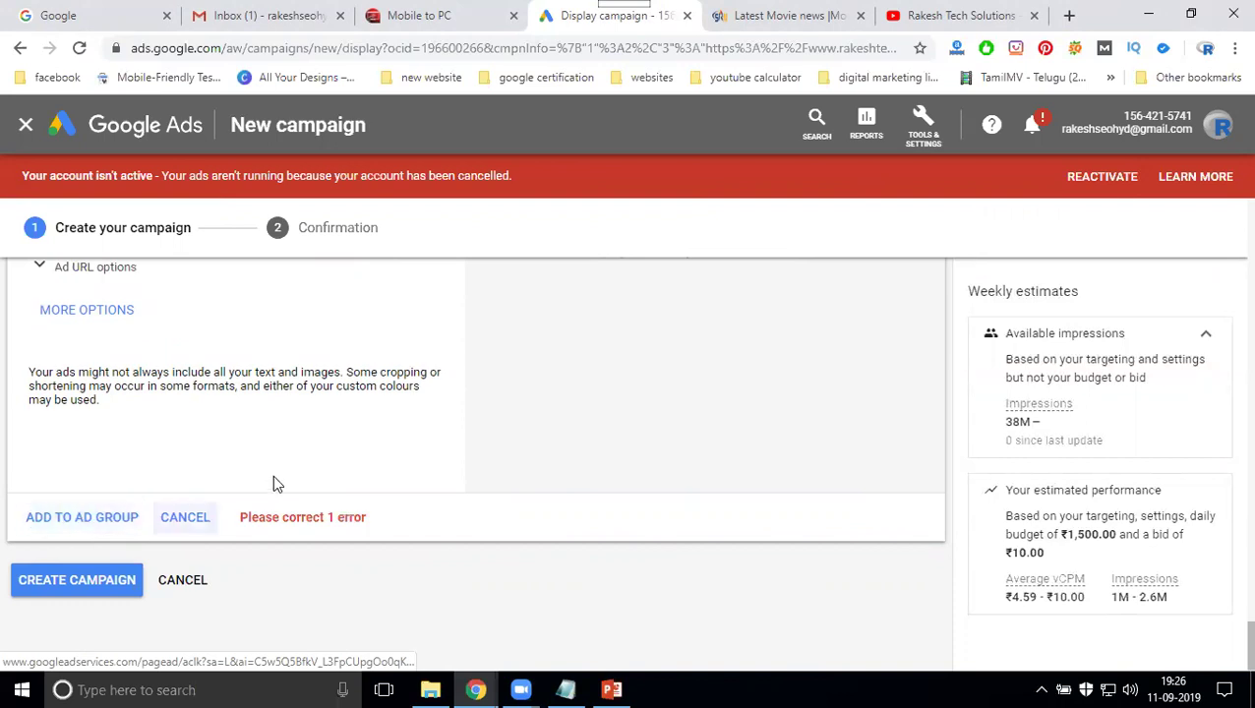
# Add the recently used 330 x 330 blue R logo picture as a square (1:1) image and save the selection
pyautogui.scroll(2, 273, 474)
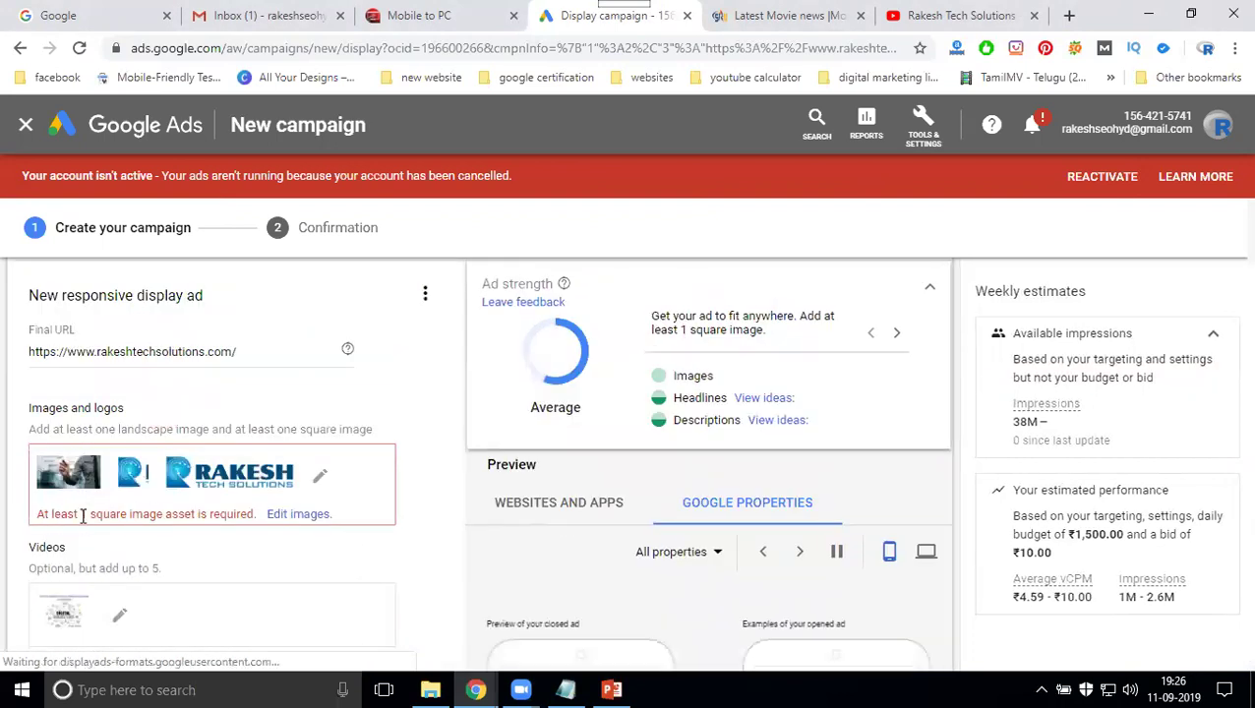
pyautogui.click(290, 518)
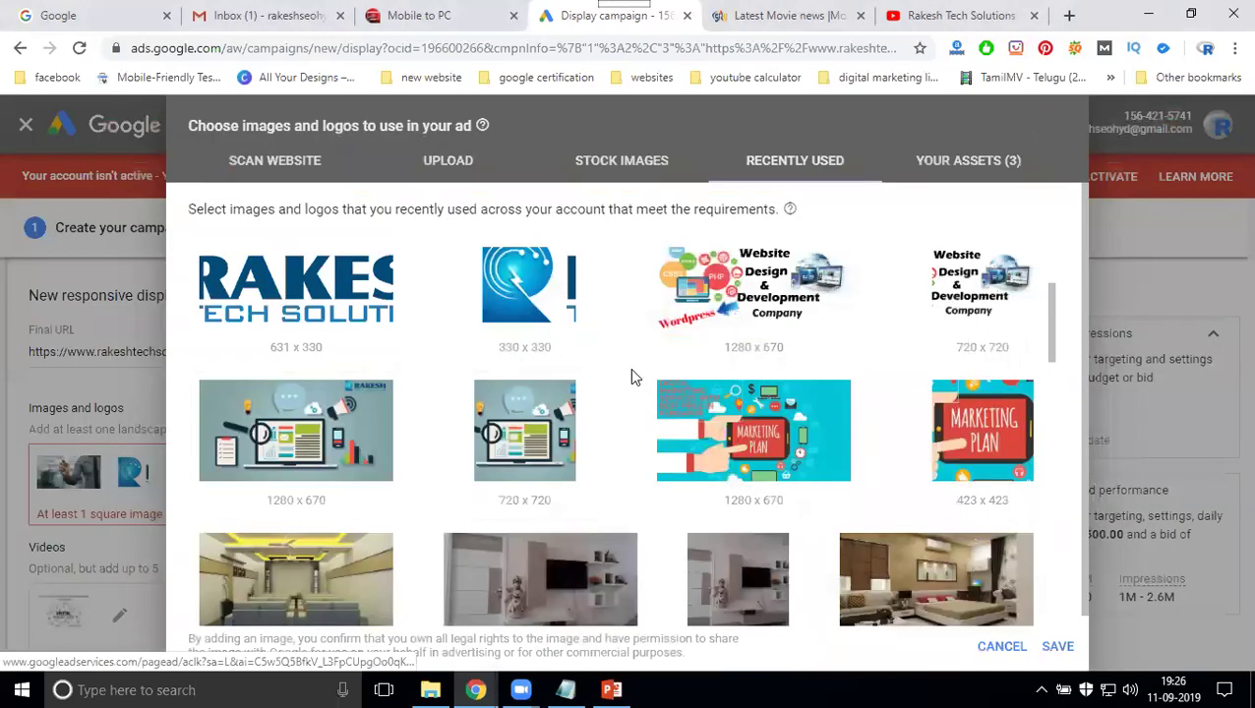
pyautogui.click(558, 359)
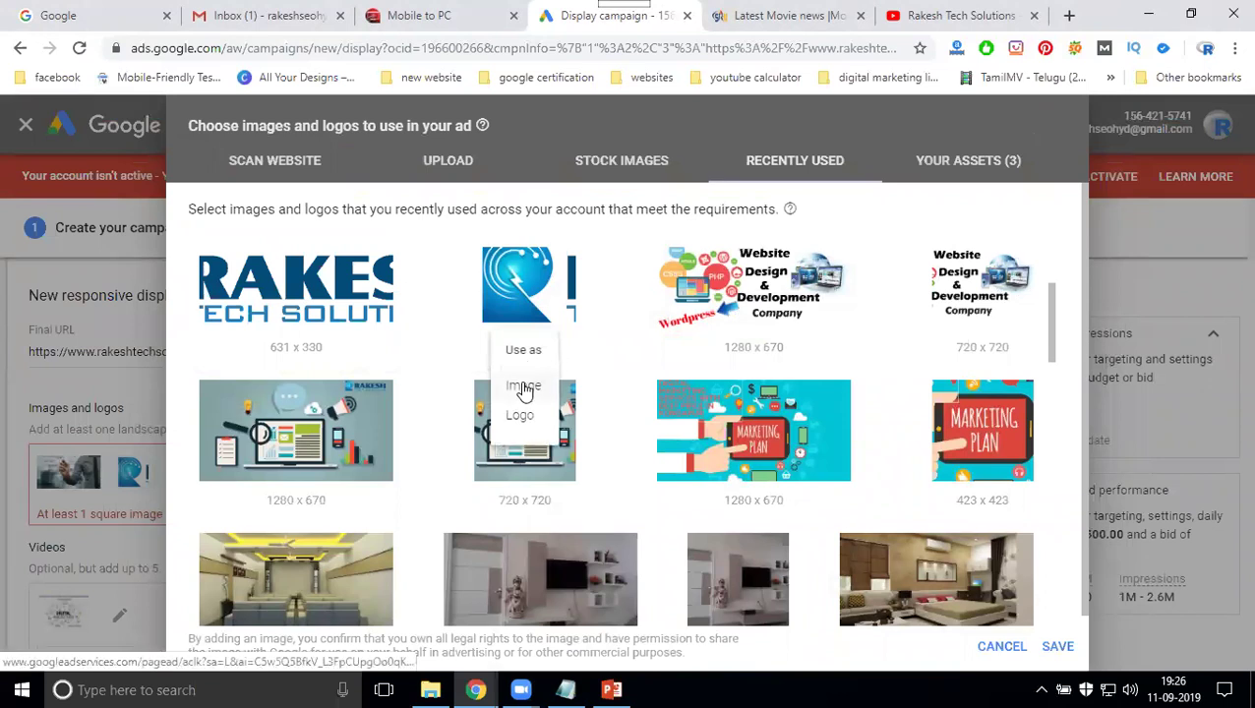
pyautogui.click(521, 382)
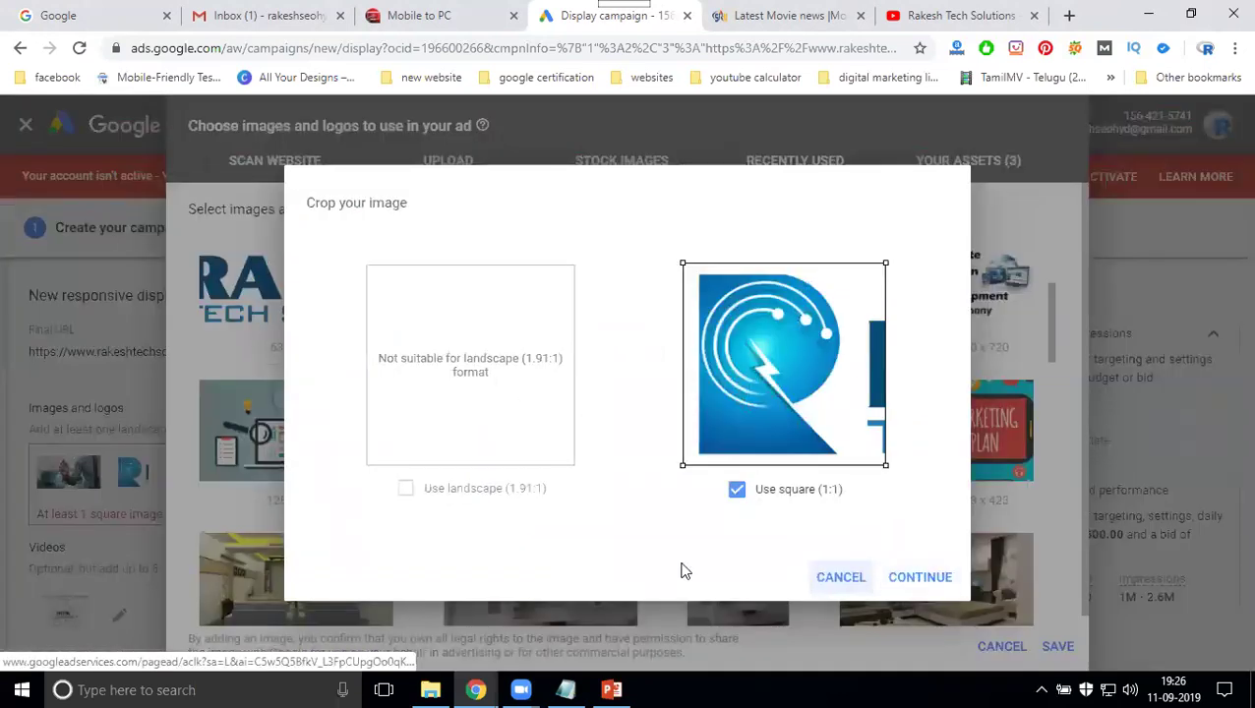
pyautogui.click(943, 587)
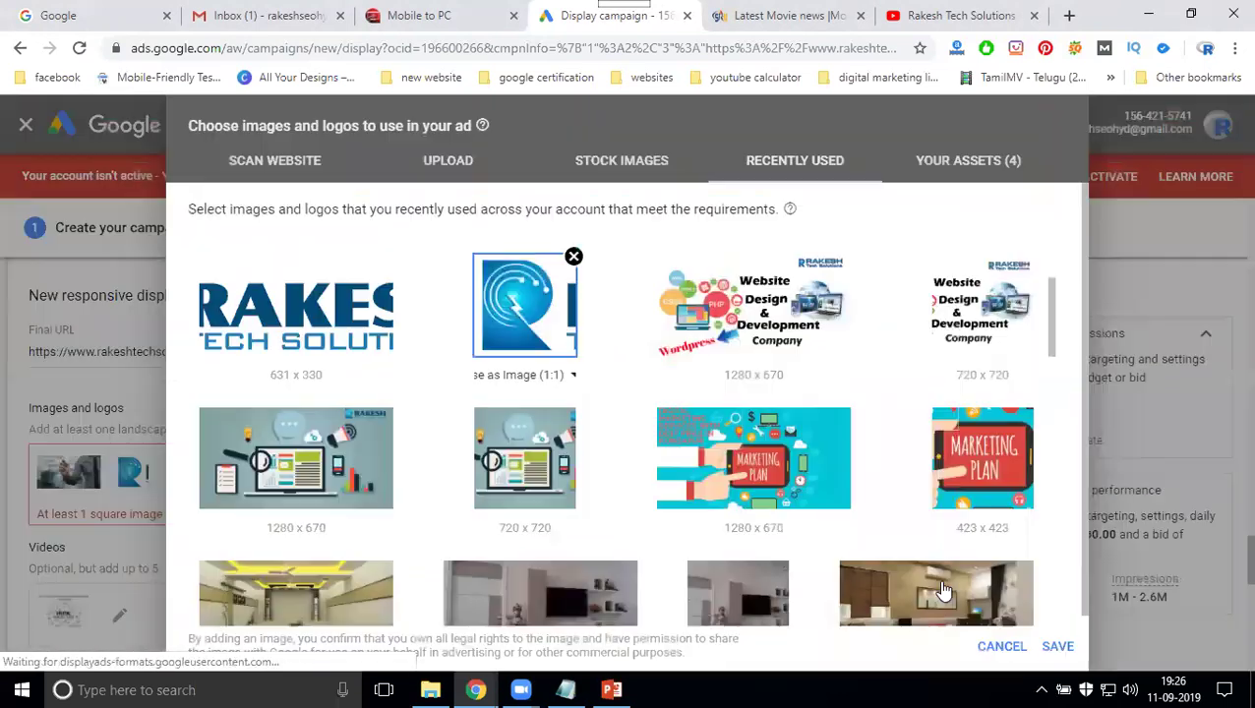
pyautogui.click(1066, 649)
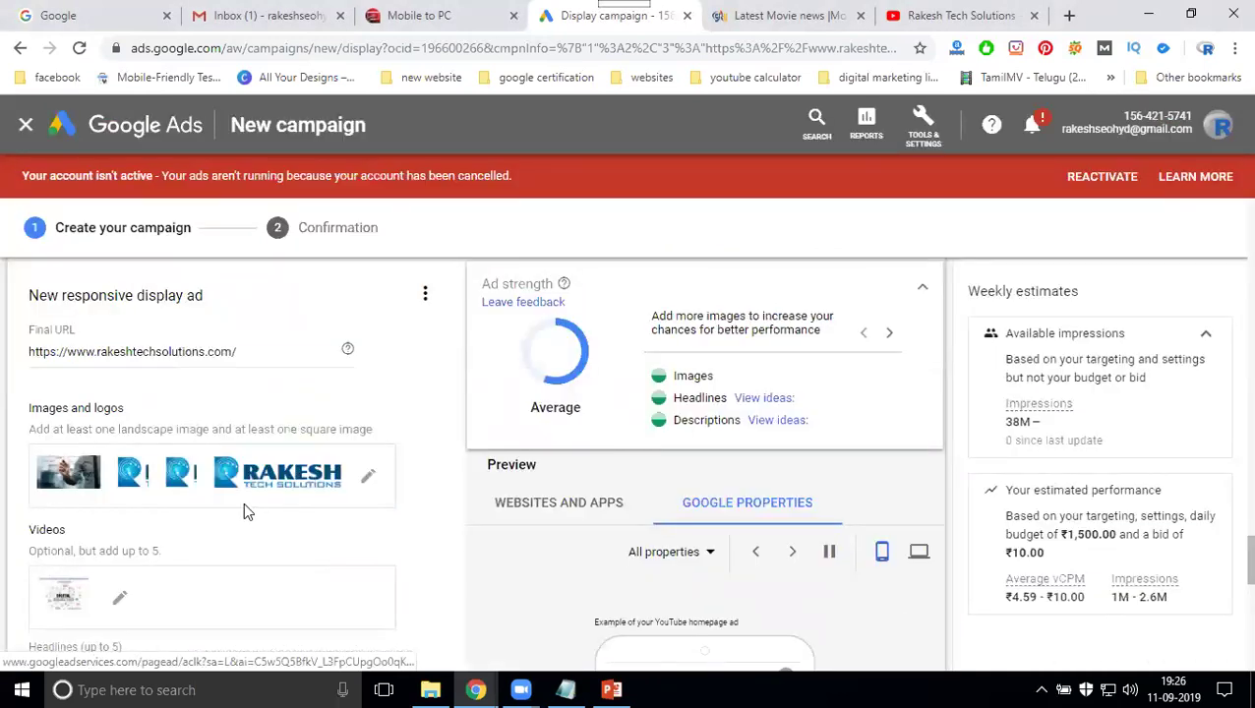
# Add the completed responsive display ad to the ad group
pyautogui.scroll(-10, 243, 502)
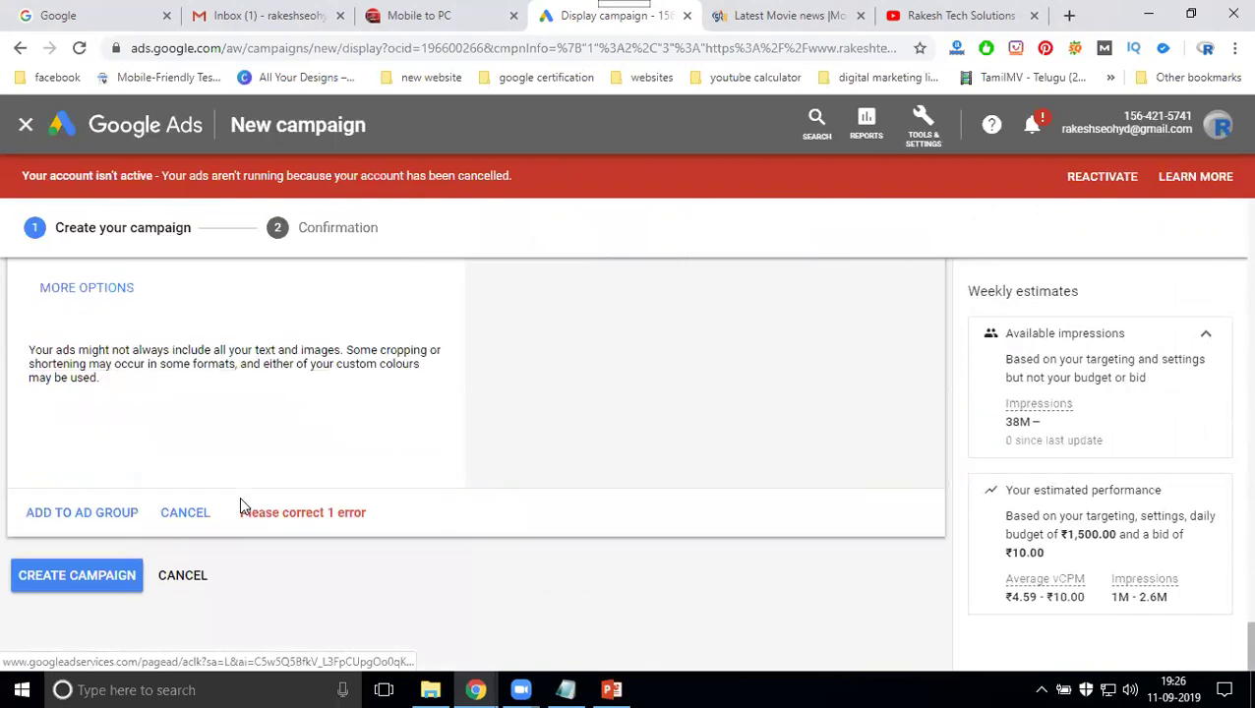
pyautogui.click(103, 513)
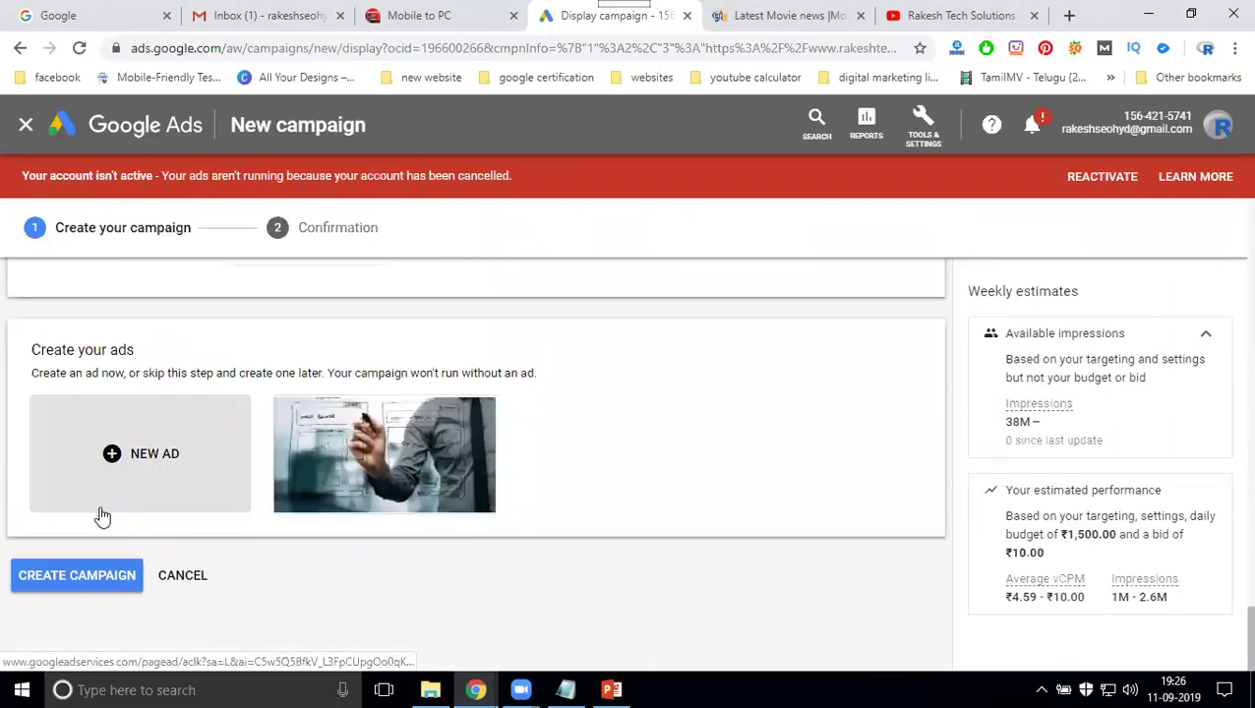
pyautogui.moveTo(362, 447)
# Examine the display ads on the reloaded southreelnews.com page and on the YouTube homepage
pyautogui.click(780, 16)
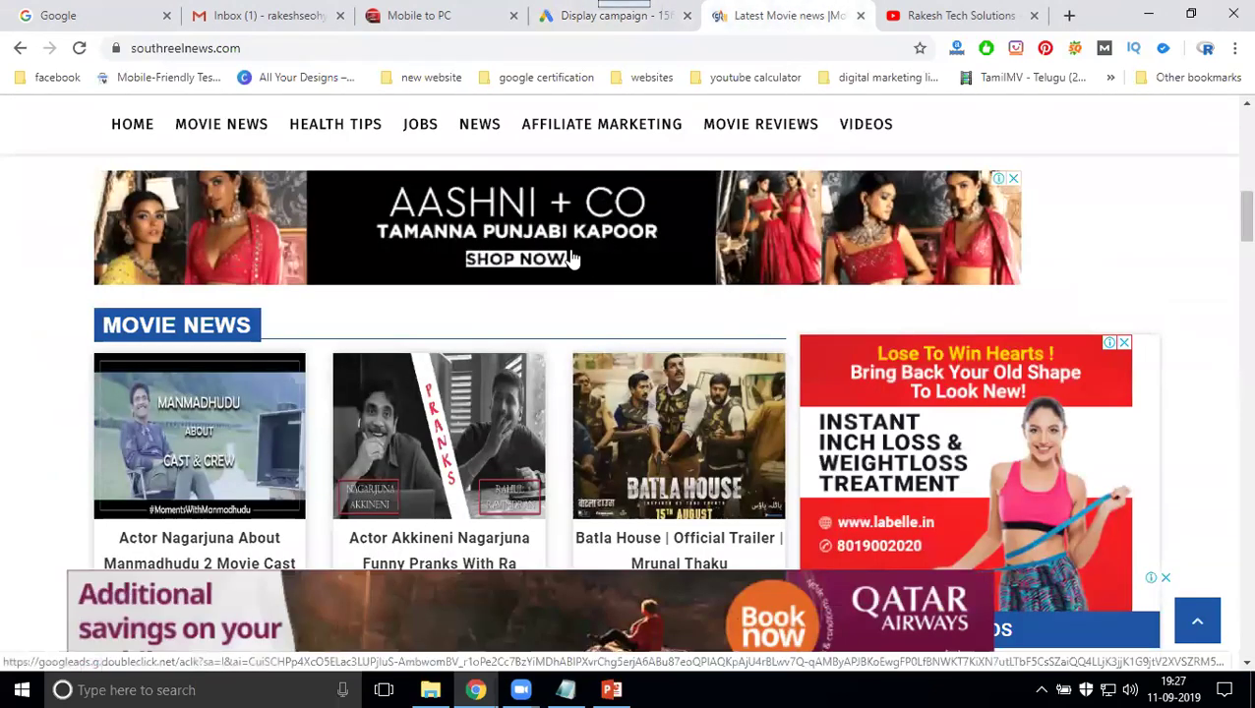
pyautogui.click(80, 50)
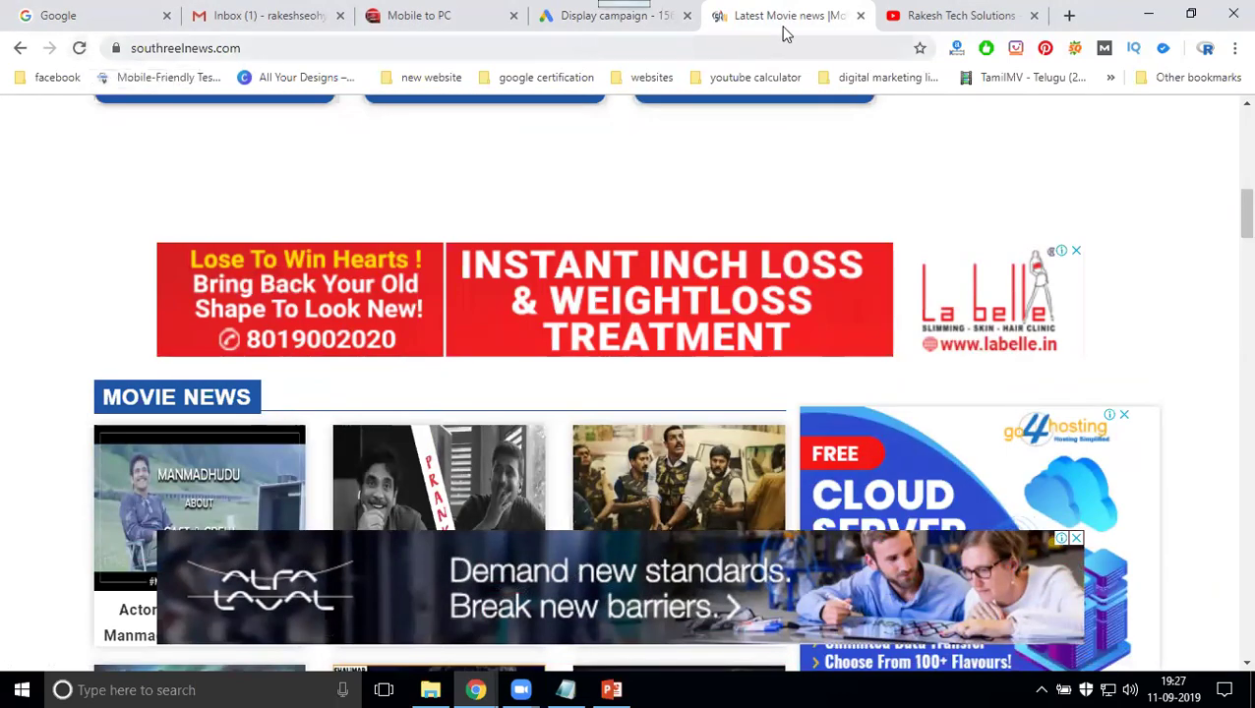
pyautogui.click(970, 17)
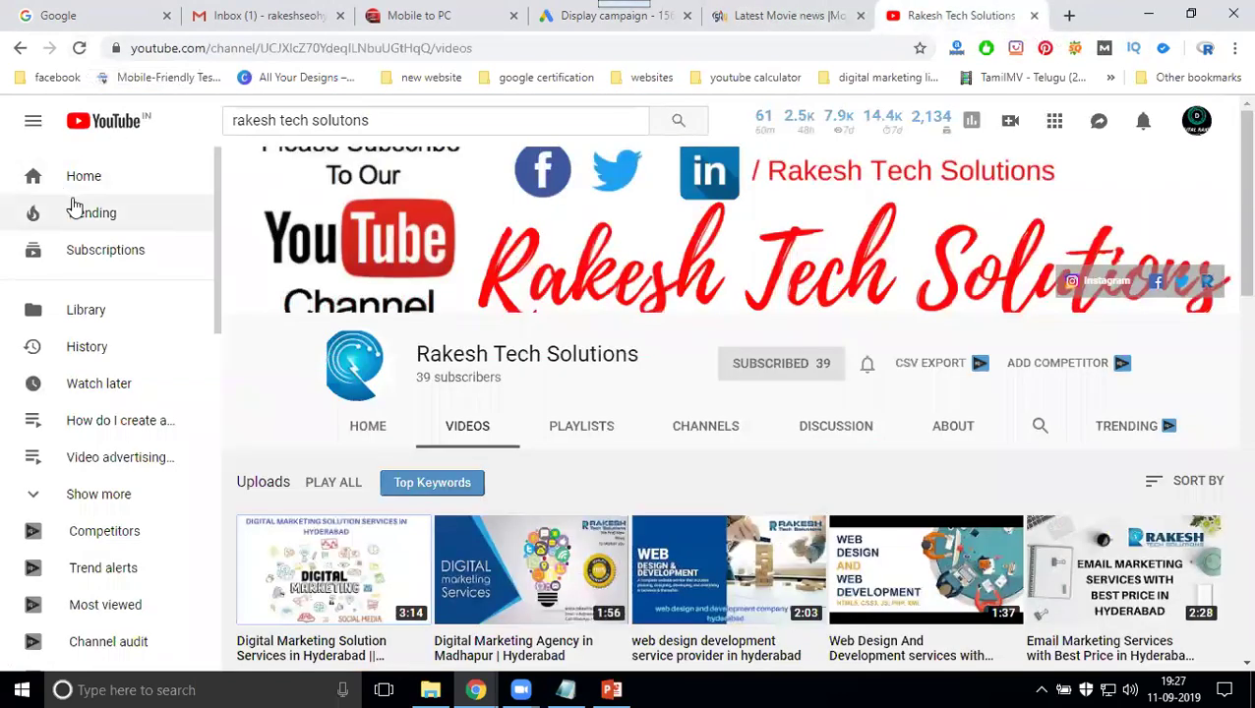
pyautogui.click(111, 131)
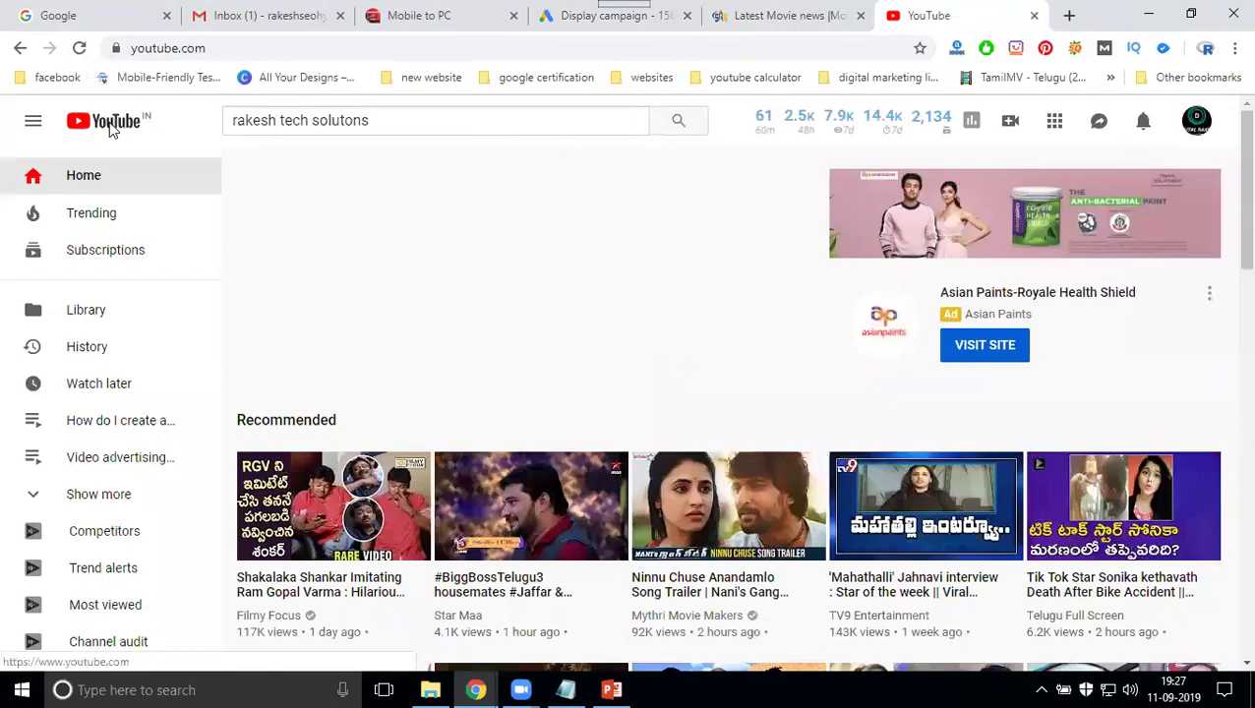
# Open the first recommended YouTube video in a separate tab and pause its ad to examine the watch-page ad placements
pyautogui.middleClick(336, 534)
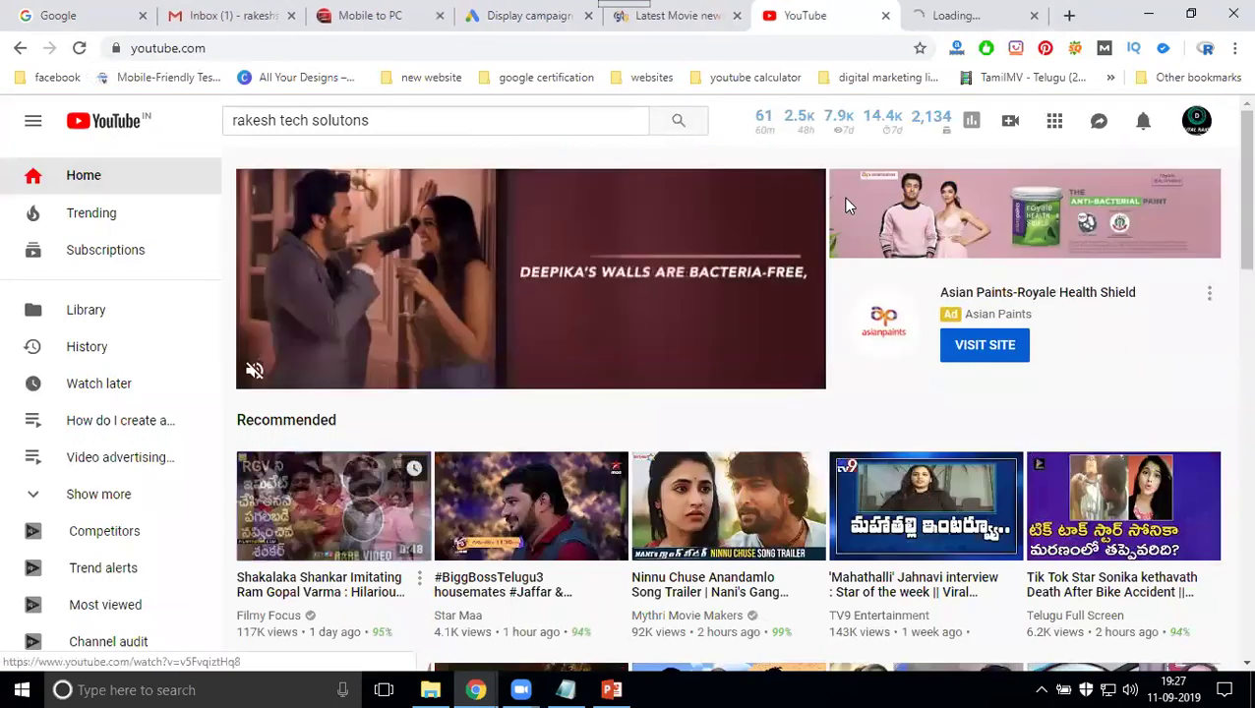
pyautogui.click(974, 15)
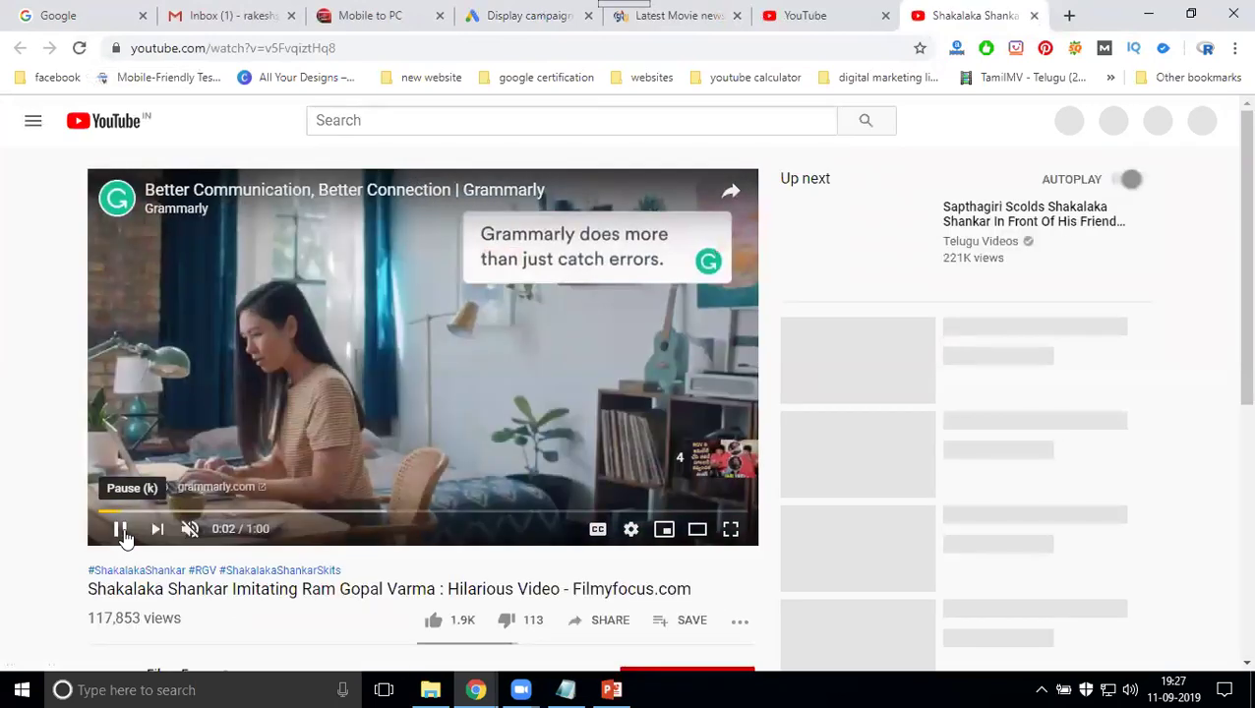
pyautogui.click(121, 531)
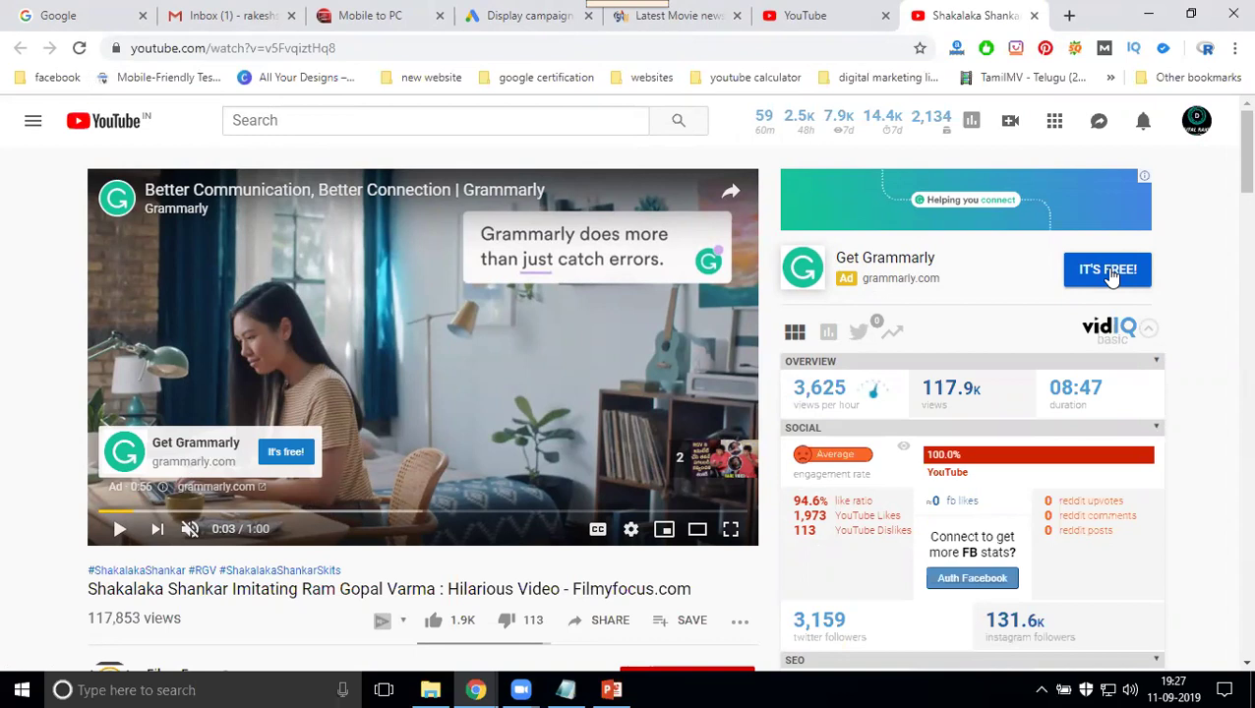
# Return to Google Ads, create the display campaign and continue from the confirmation to its ad groups
pyautogui.click(507, 18)
pyautogui.click(84, 584)
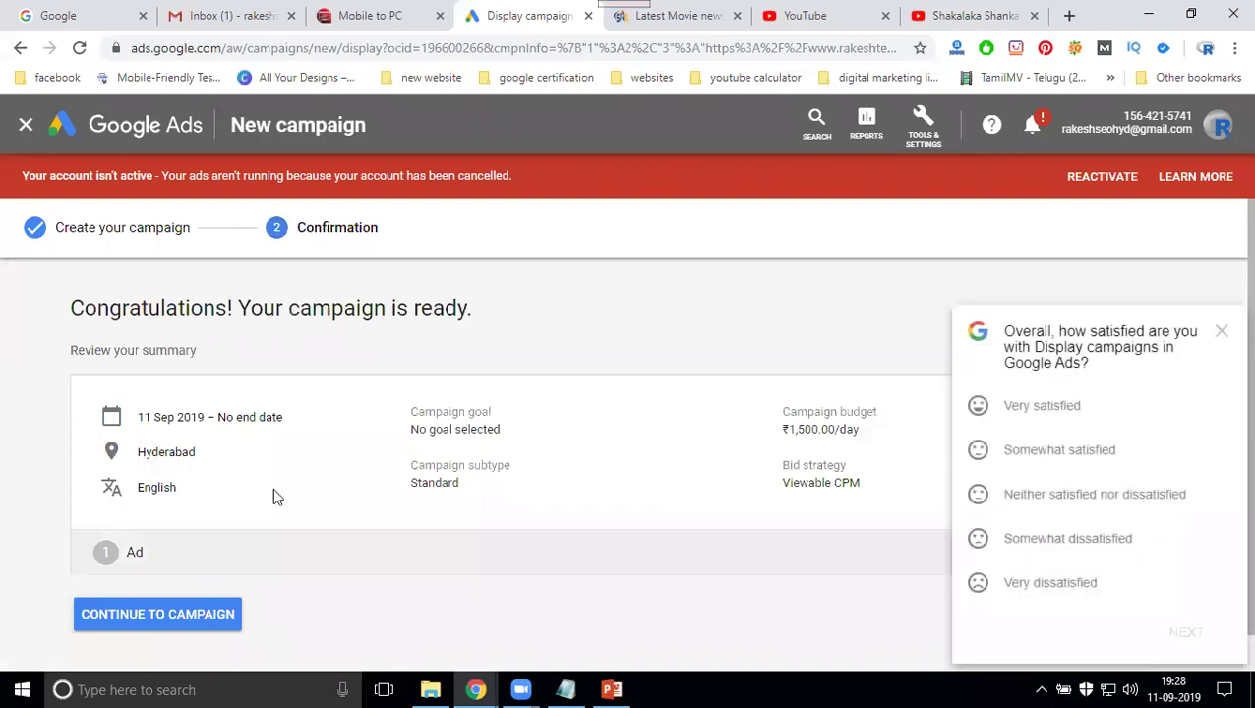
pyautogui.click(154, 614)
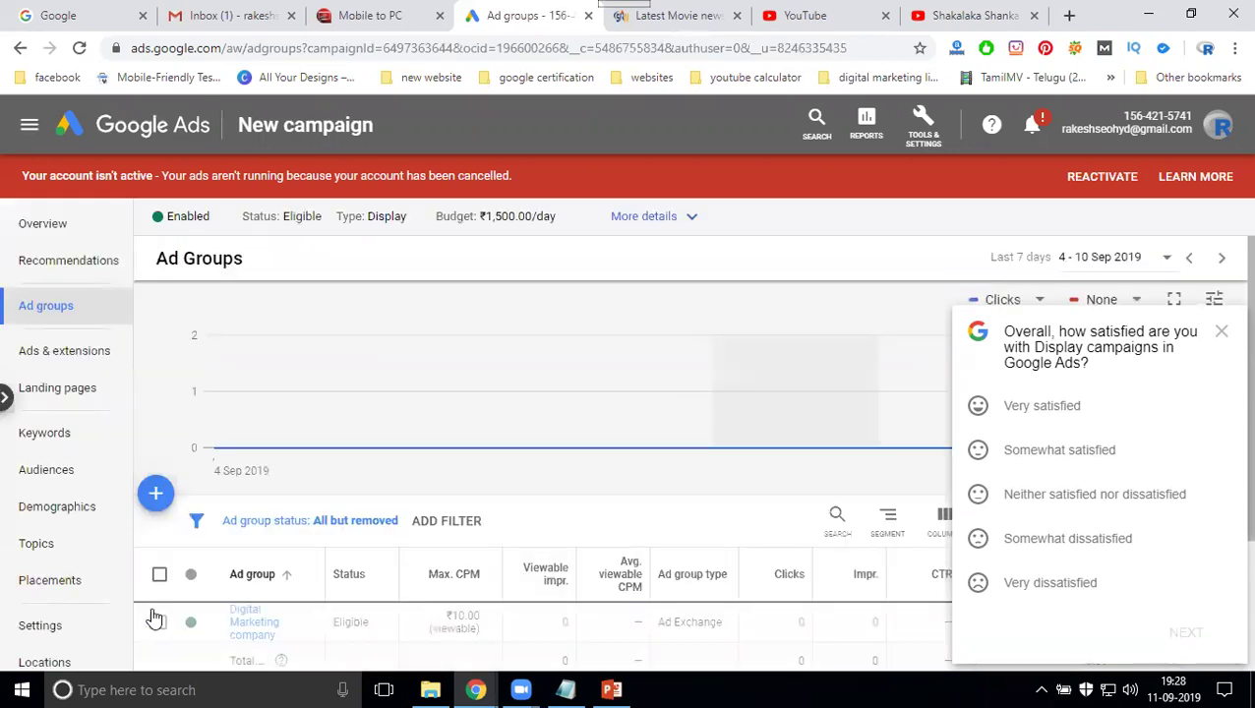
pyautogui.scroll(-2, 441, 509)
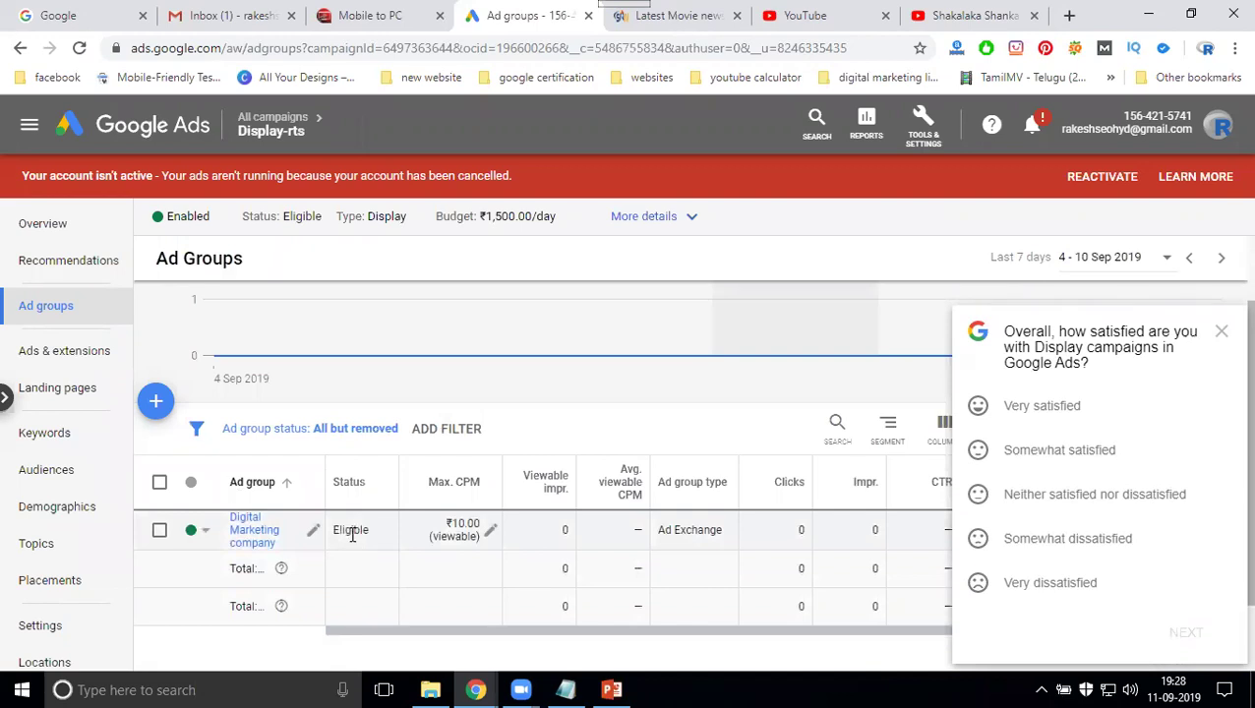
# Find the Display-rts campaign in the list of all campaigns and open it to view its ad group
pyautogui.moveTo(266, 126)
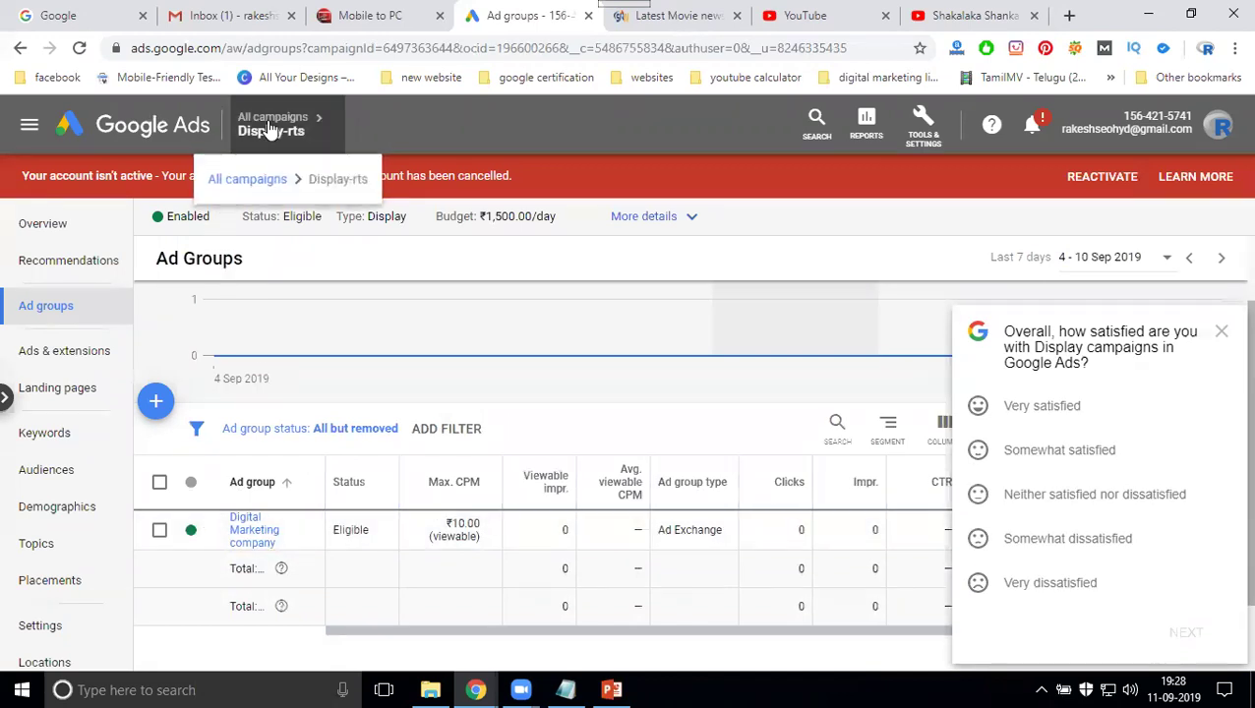
pyautogui.click(246, 180)
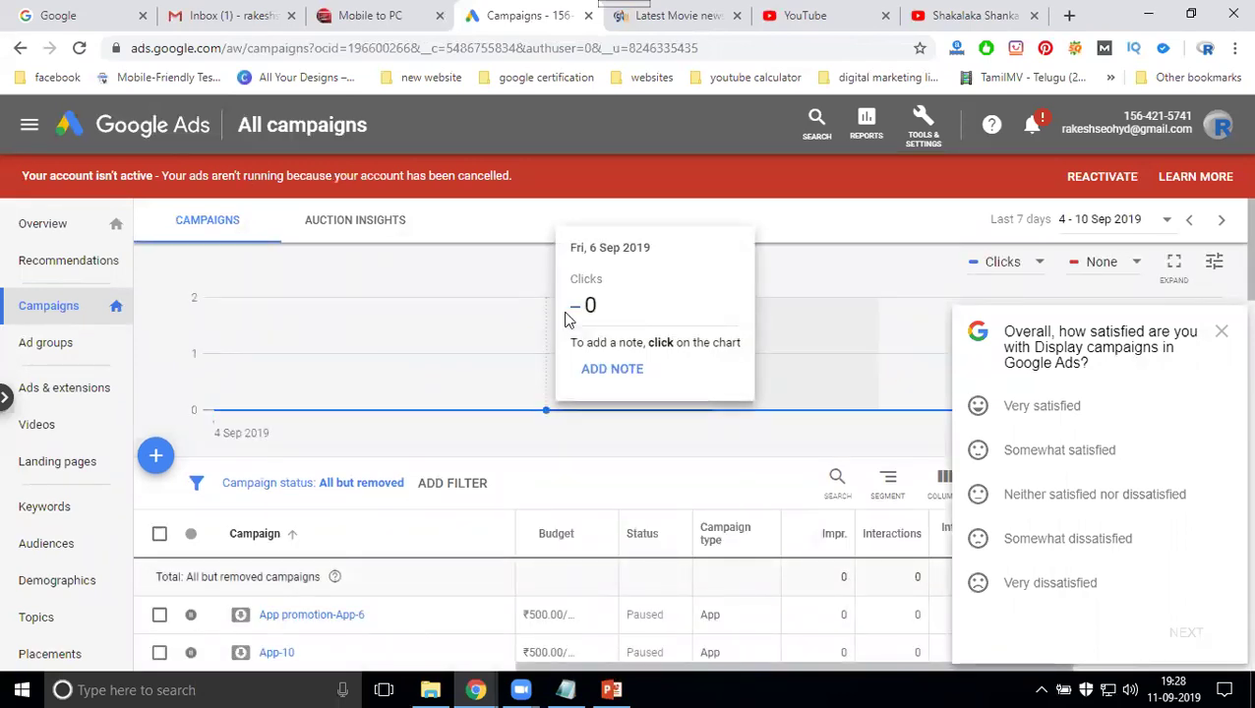
pyautogui.scroll(-5, 382, 421)
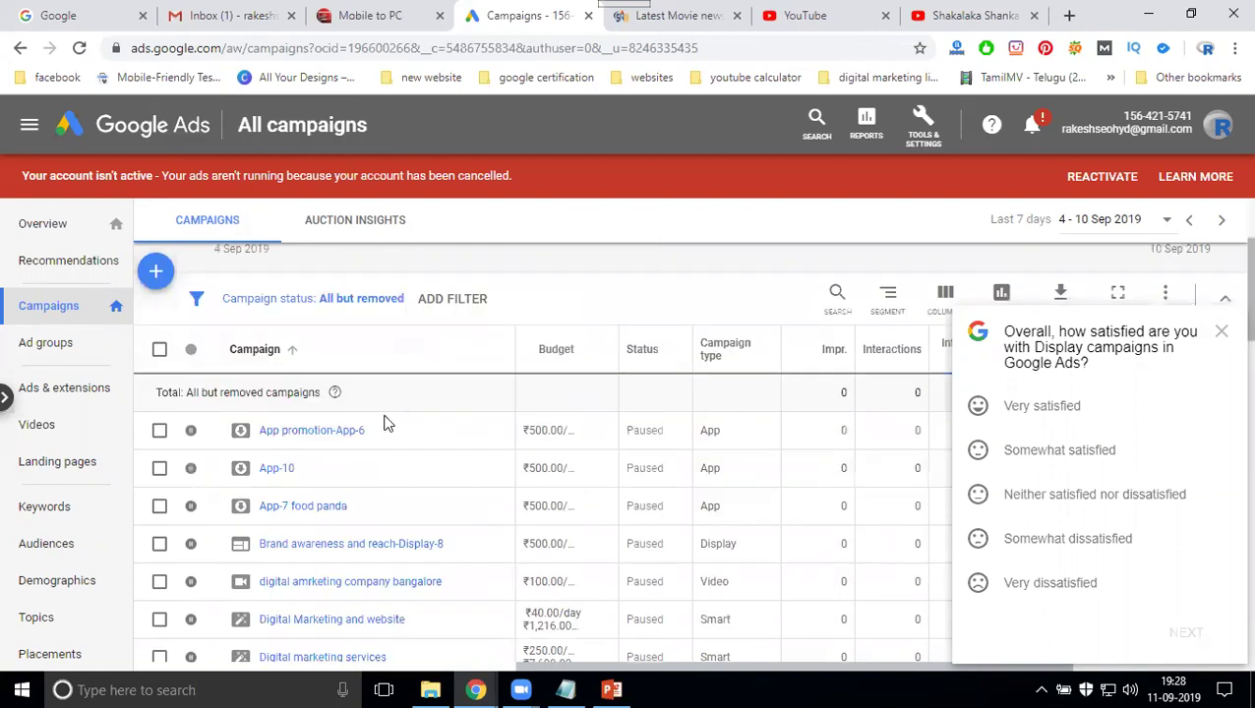
pyautogui.scroll(-2, 378, 418)
pyautogui.scroll(1, 376, 410)
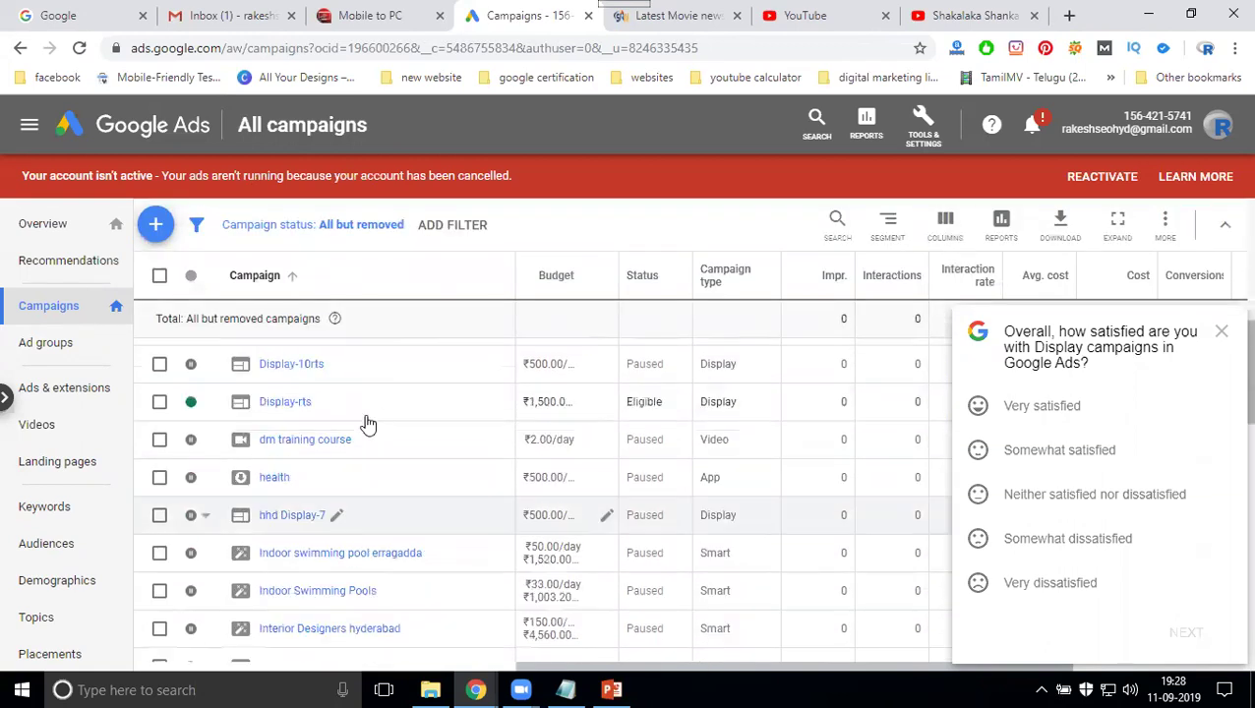
pyautogui.click(283, 404)
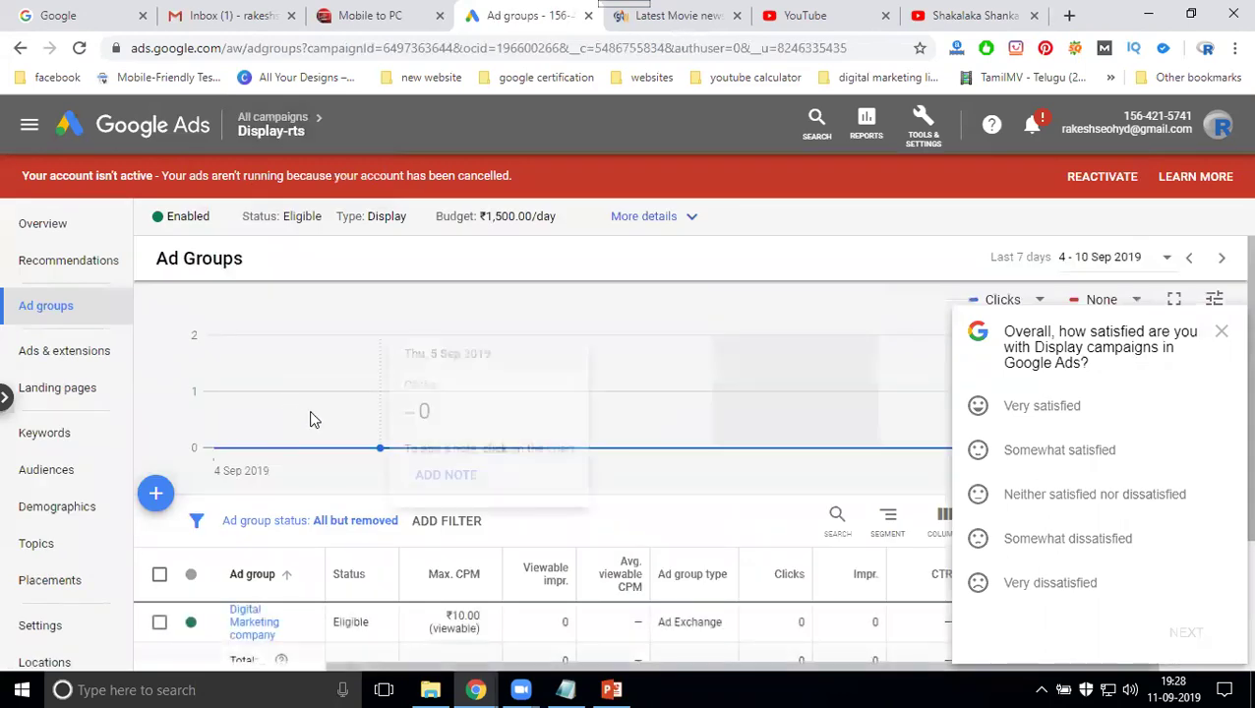
pyautogui.scroll(-1, 311, 420)
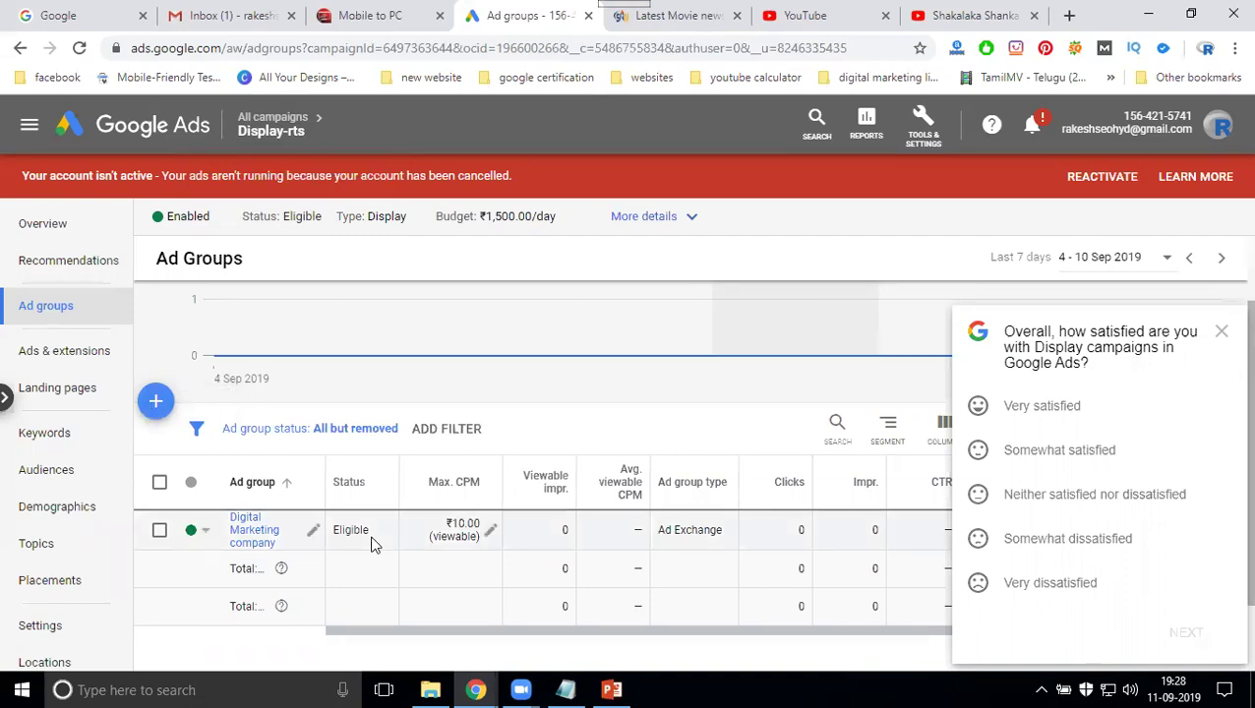
# Launch Microsoft Word through the Run command winword and create a blank document
pyautogui.press('super+r')
pyautogui.press('Down')
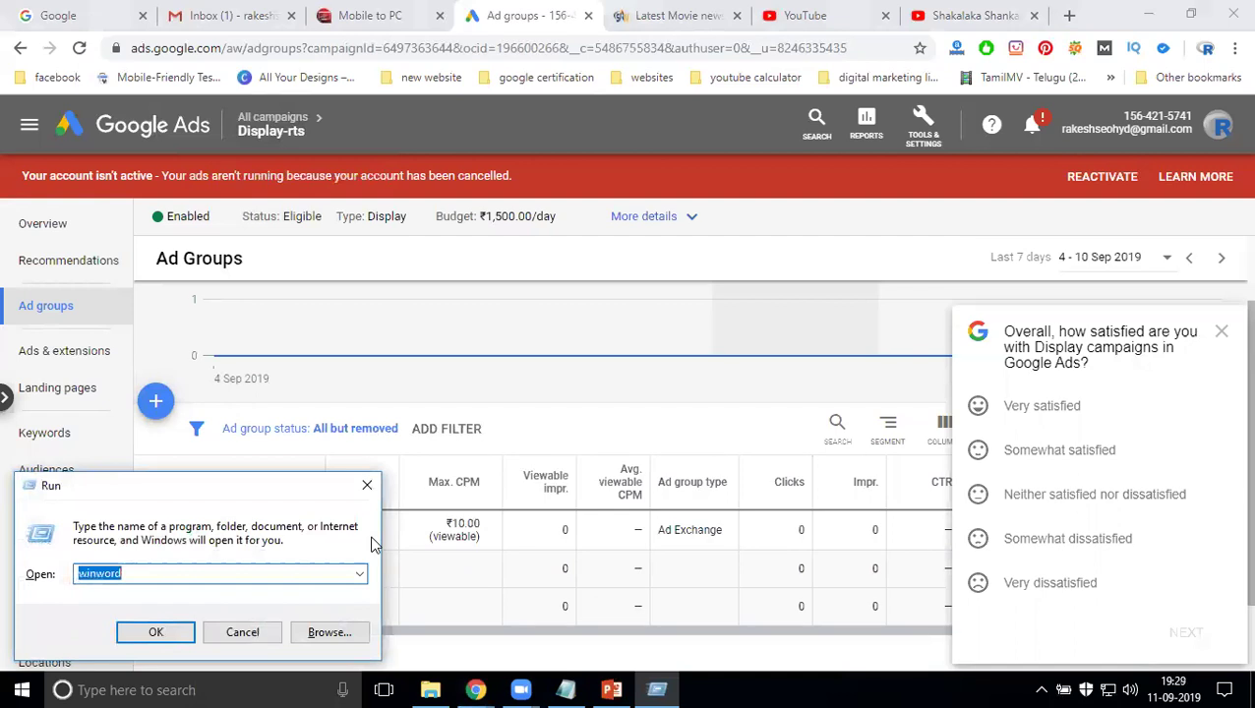
pyautogui.press('Return')
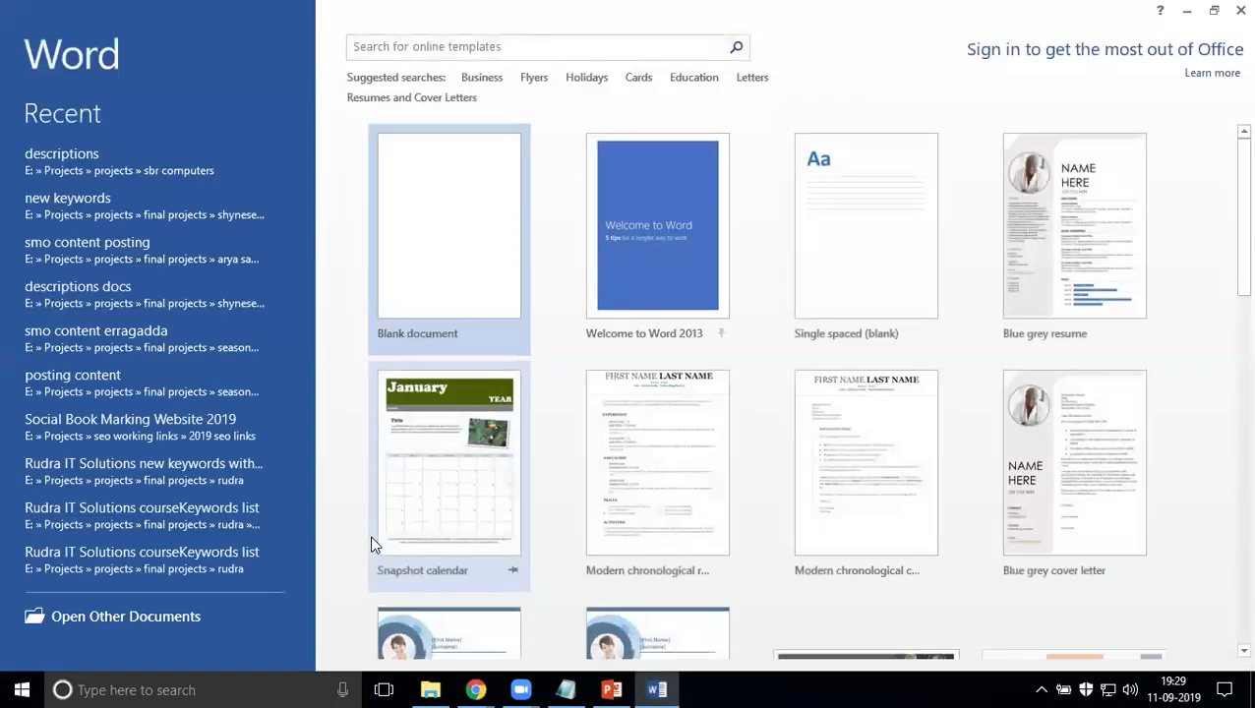
pyautogui.press('Return')
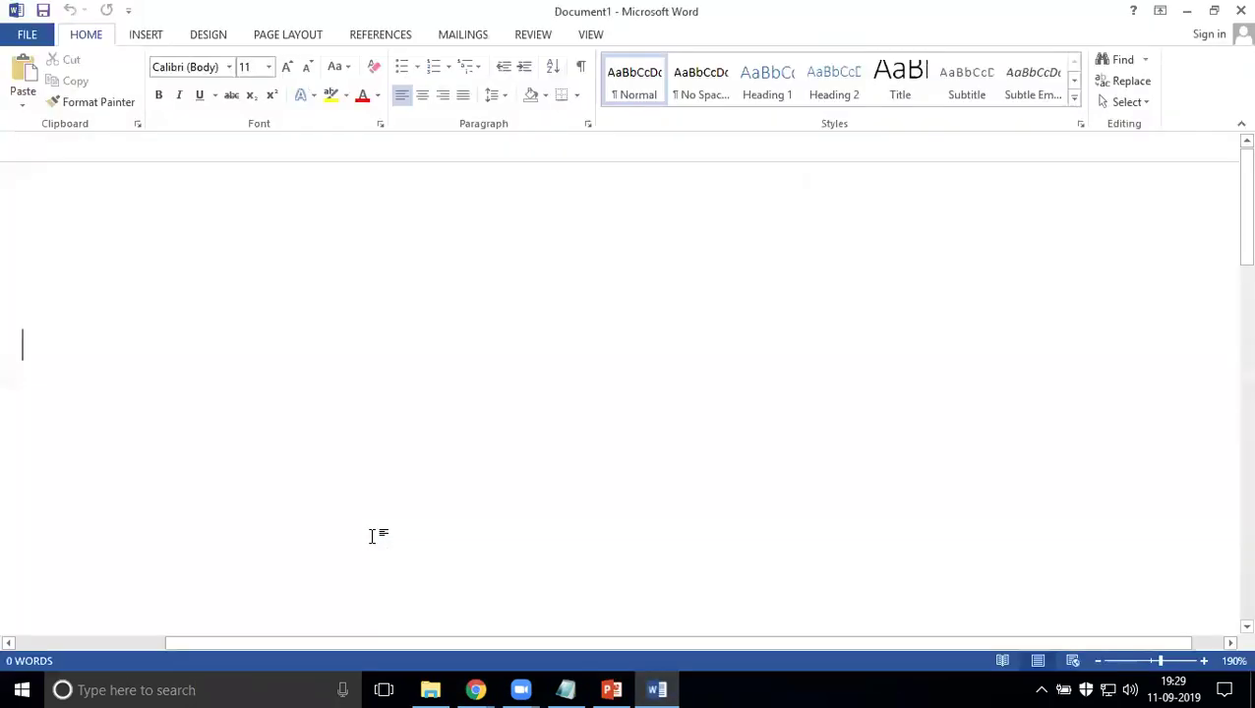
# Write the heading "Google Adwords display structure" in the blank document and leave an empty line below it
pyautogui.write('Google')
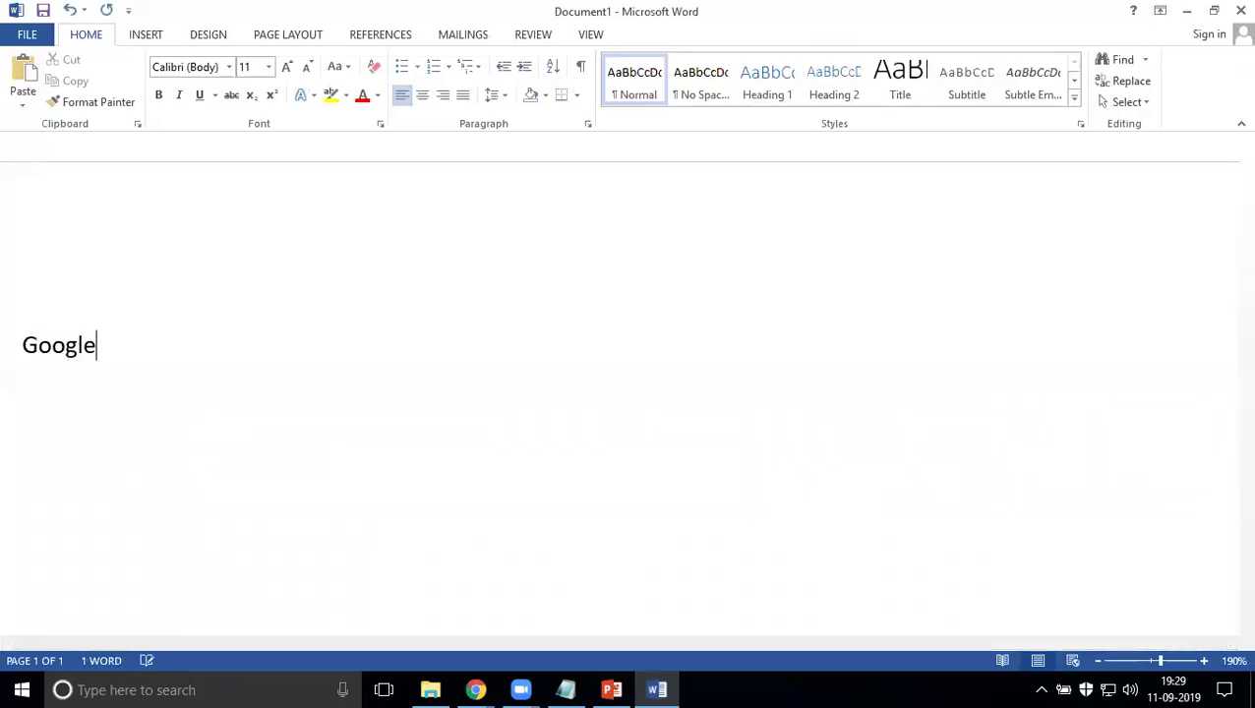
pyautogui.write(' Adwords ')
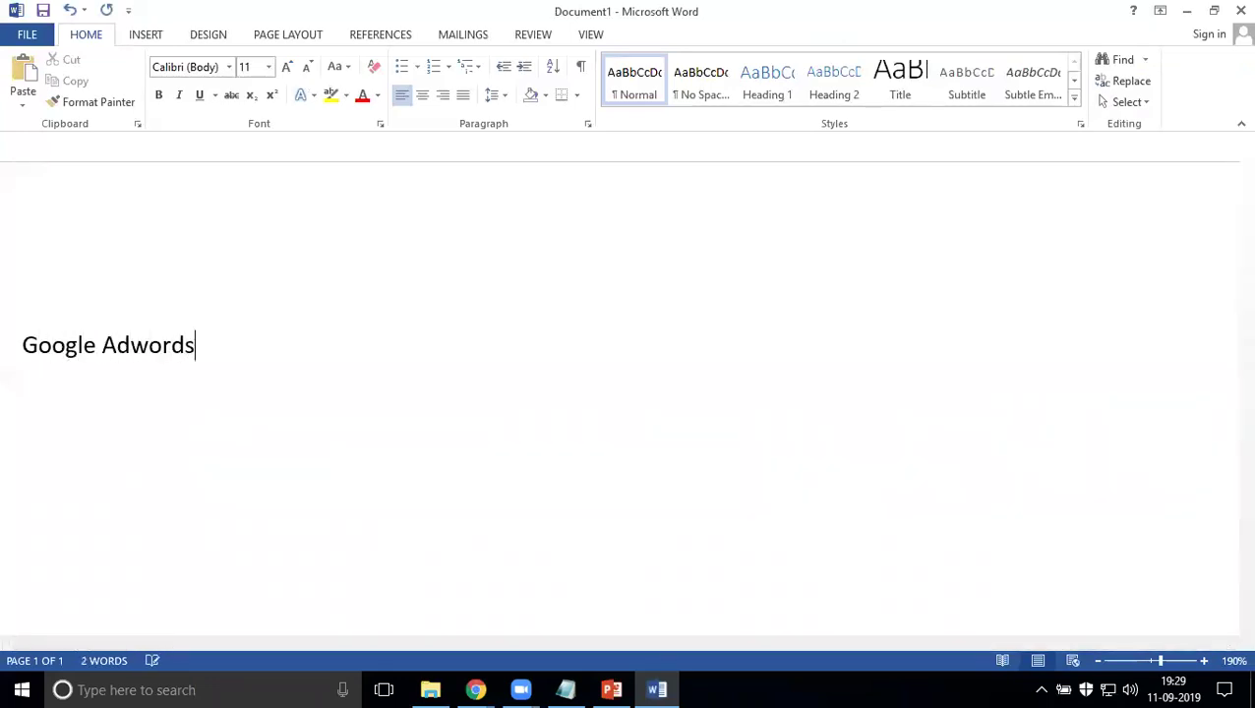
pyautogui.write('displa')
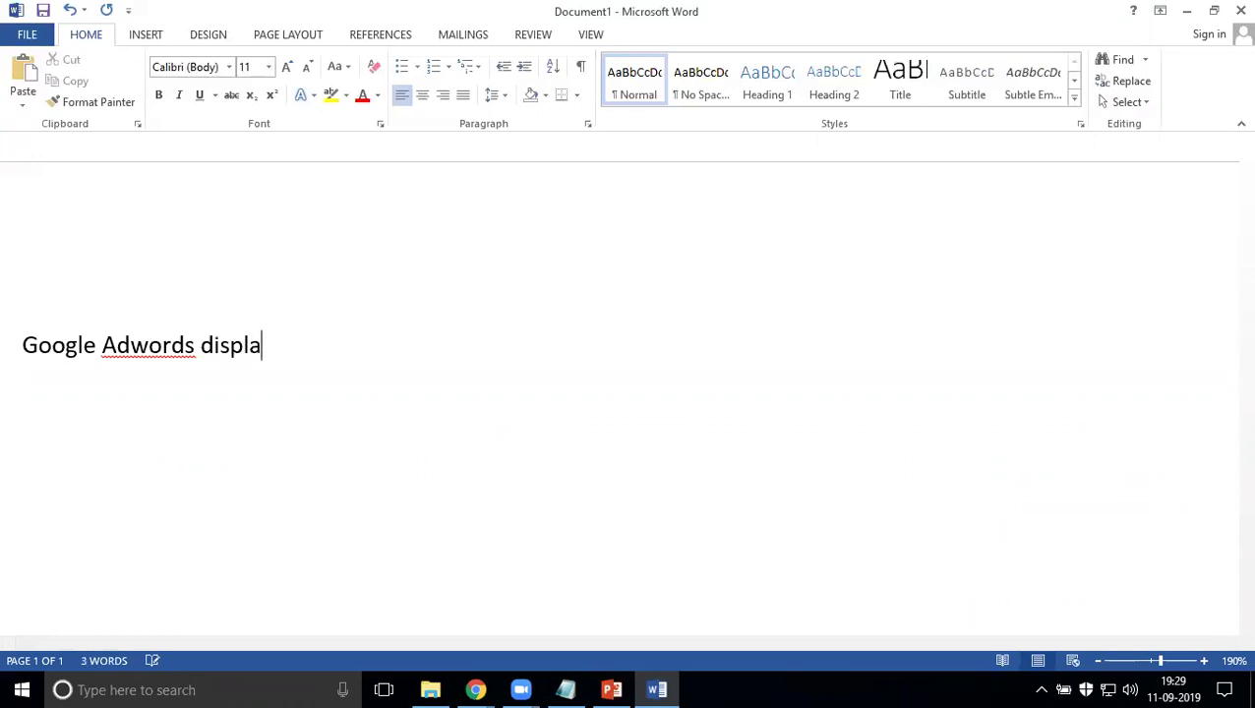
pyautogui.write('y structure')
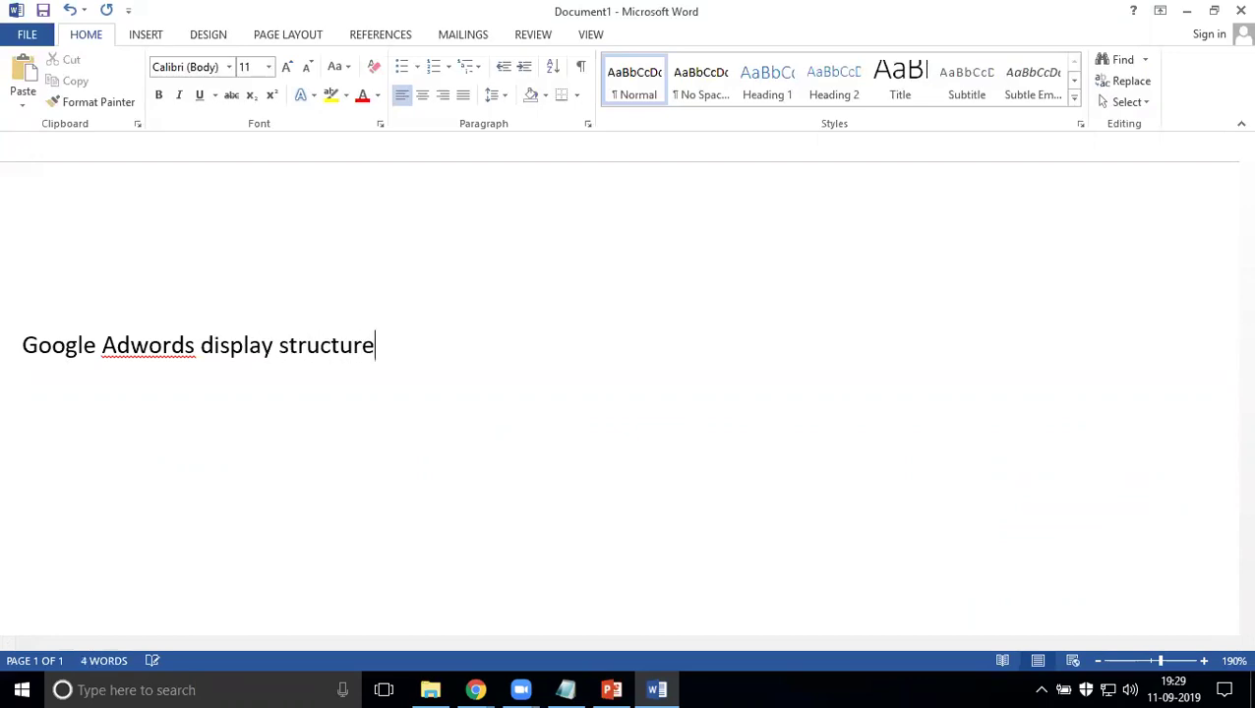
pyautogui.press('Return')
pyautogui.press('Return')
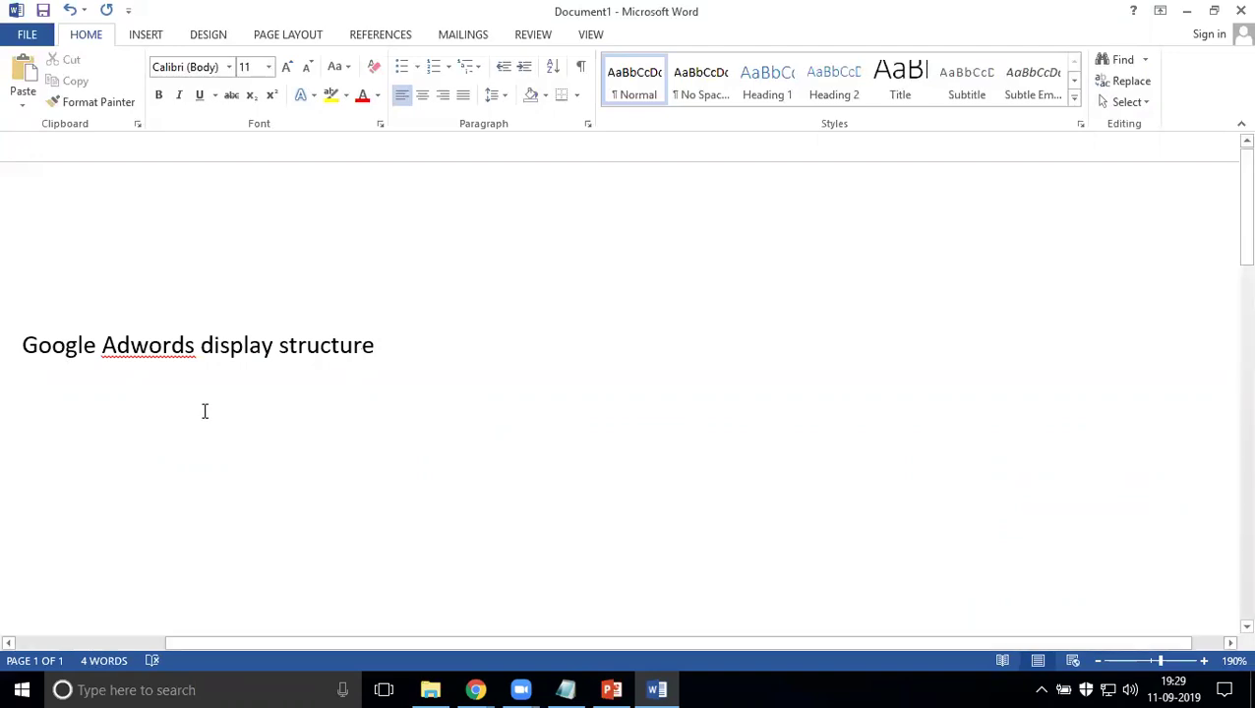
# Add the lines "Create campaign" and "Select display campign" below the heading
pyautogui.write('Create cap')
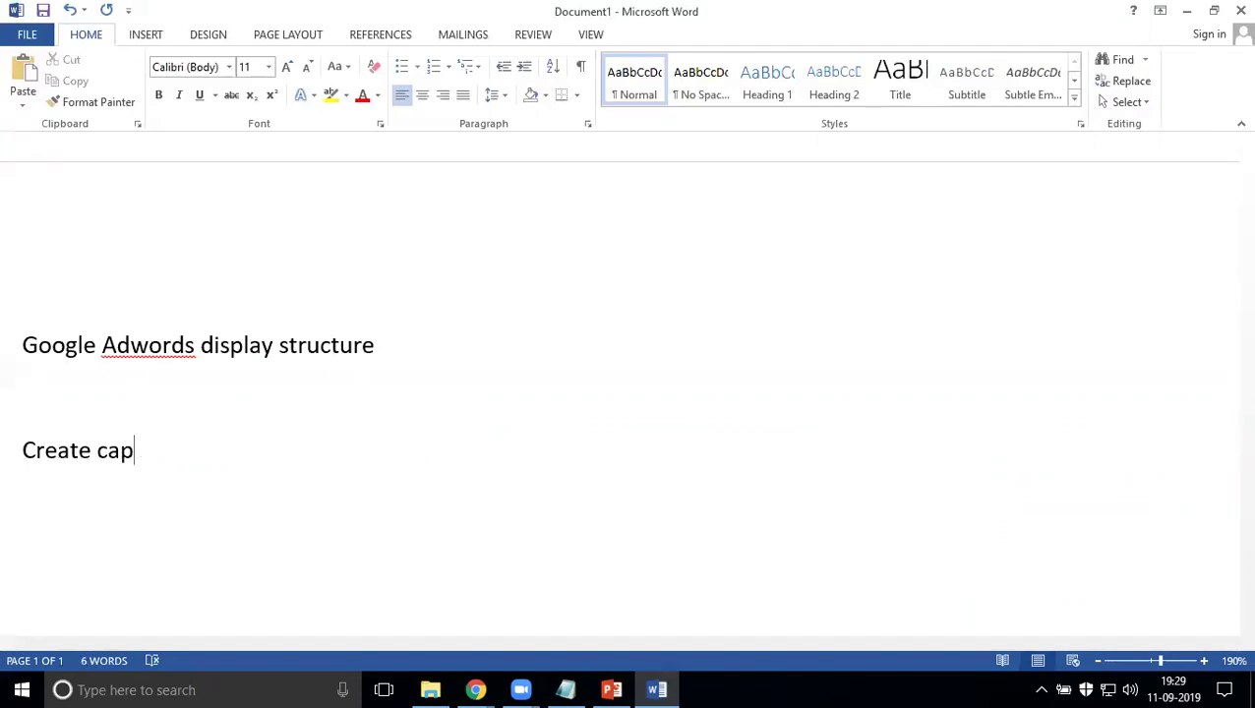
pyautogui.press('BackSpace')
pyautogui.write('mpaign')
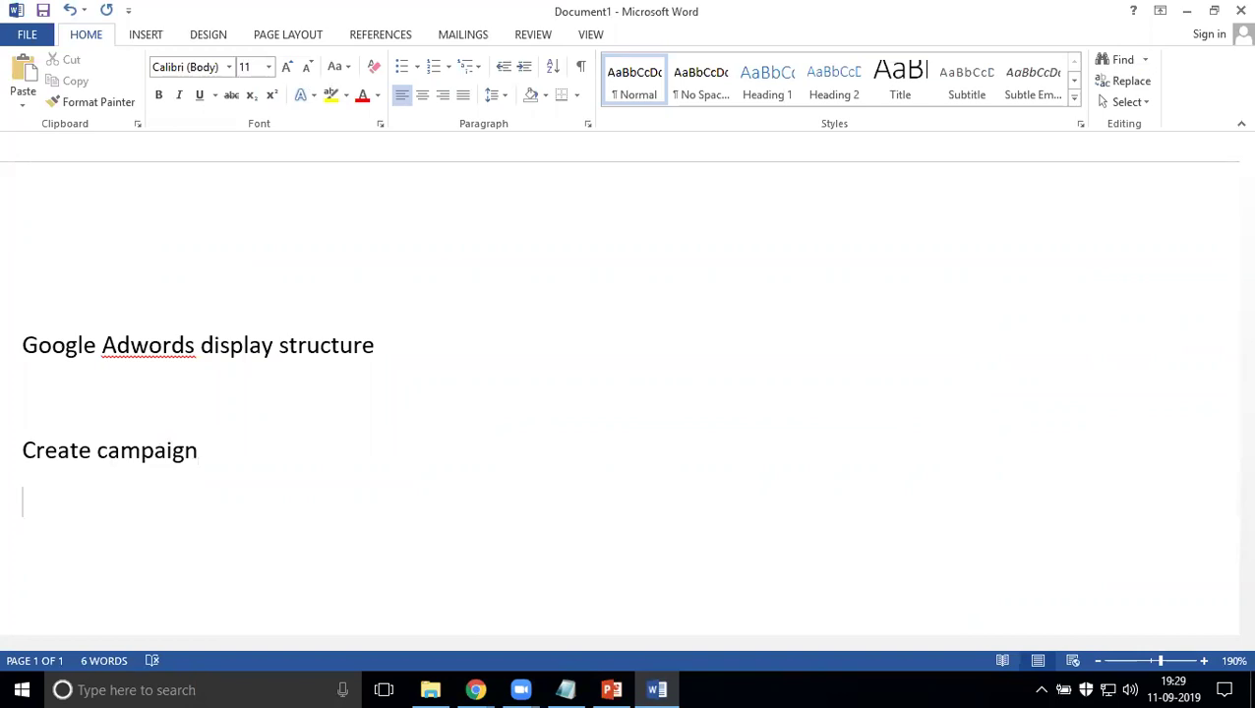
pyautogui.write('select du')
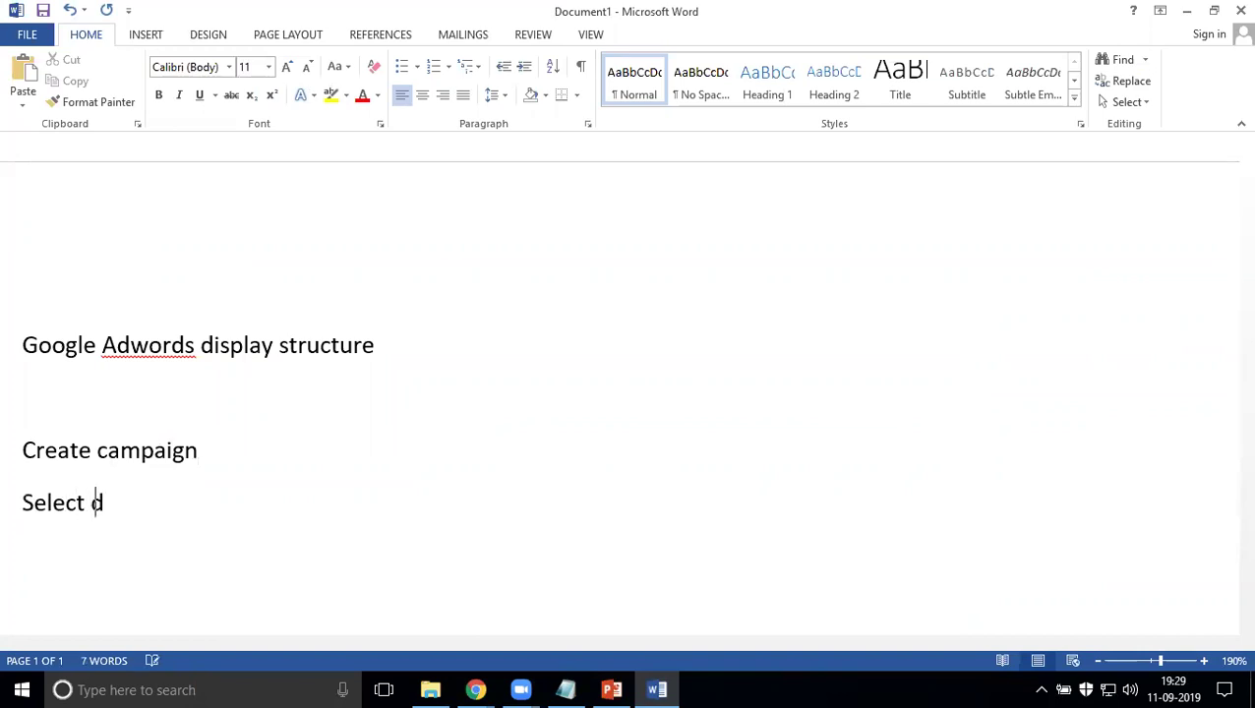
pyautogui.press('BackSpace')
pyautogui.write('isplay campign')
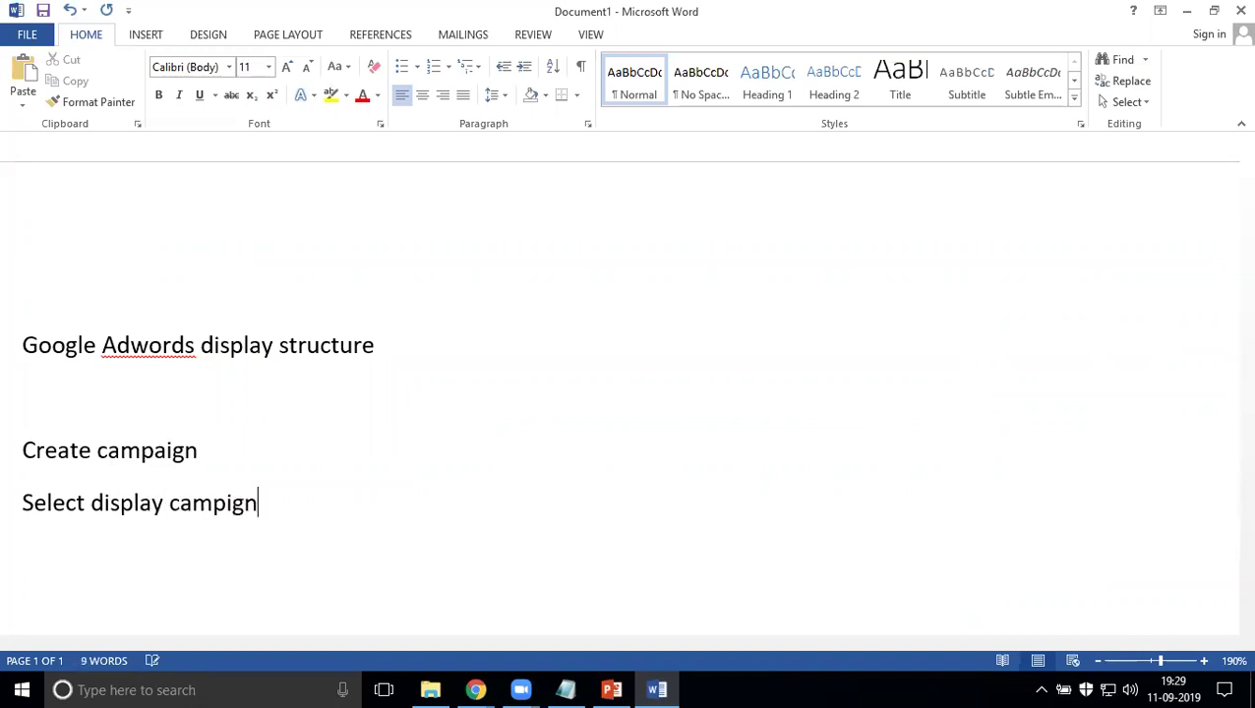
pyautogui.press('Return')
# Add the line "Select standard campign" under the display campaign line
pyautogui.write('sele')
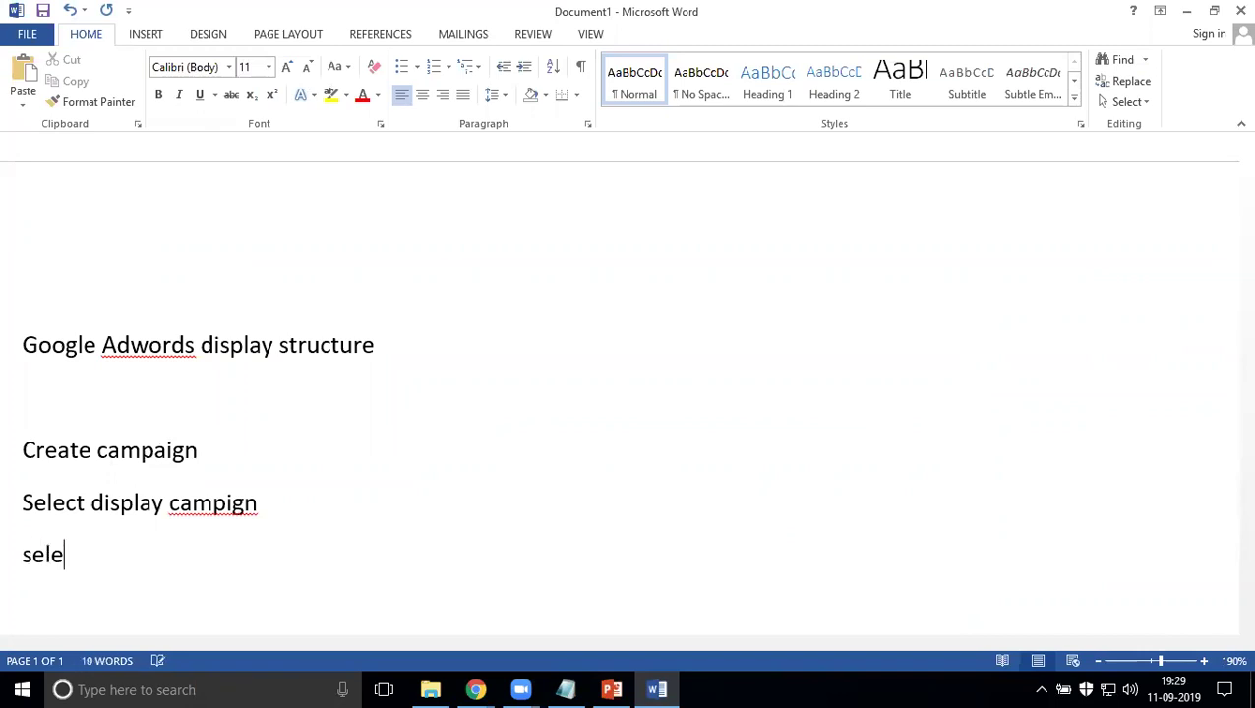
pyautogui.write('ct ')
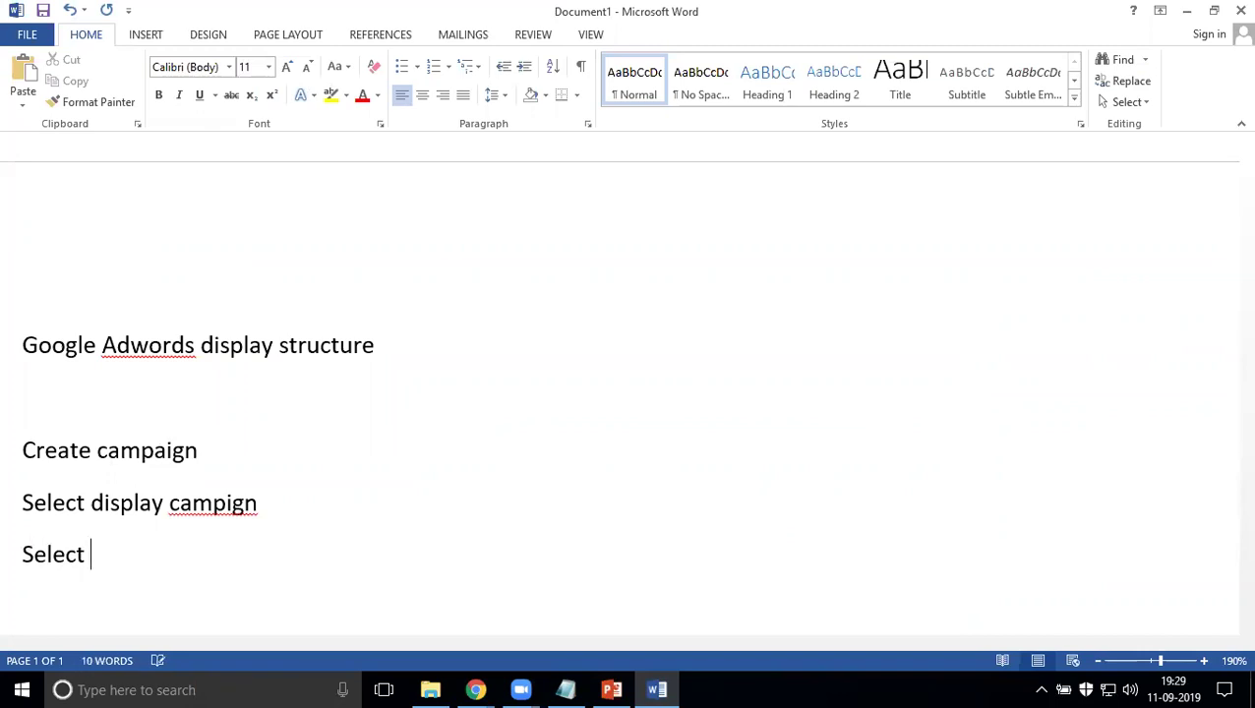
pyautogui.write('standa')
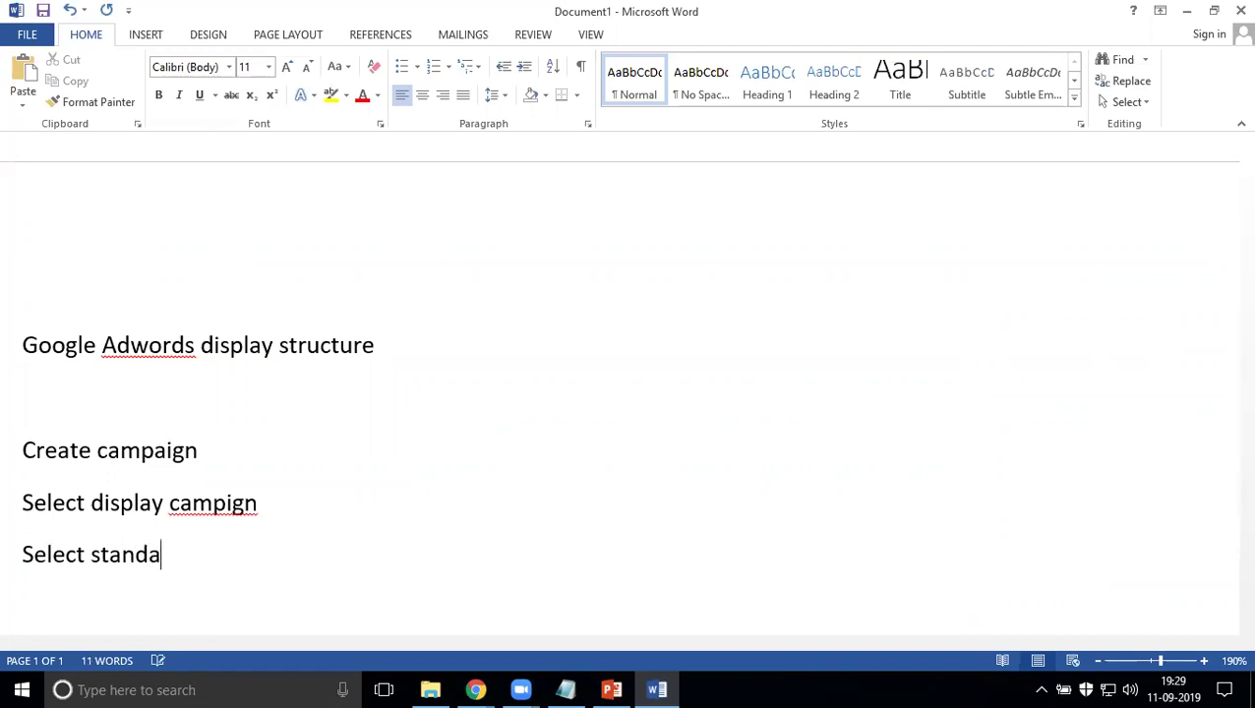
pyautogui.write('rd campia')
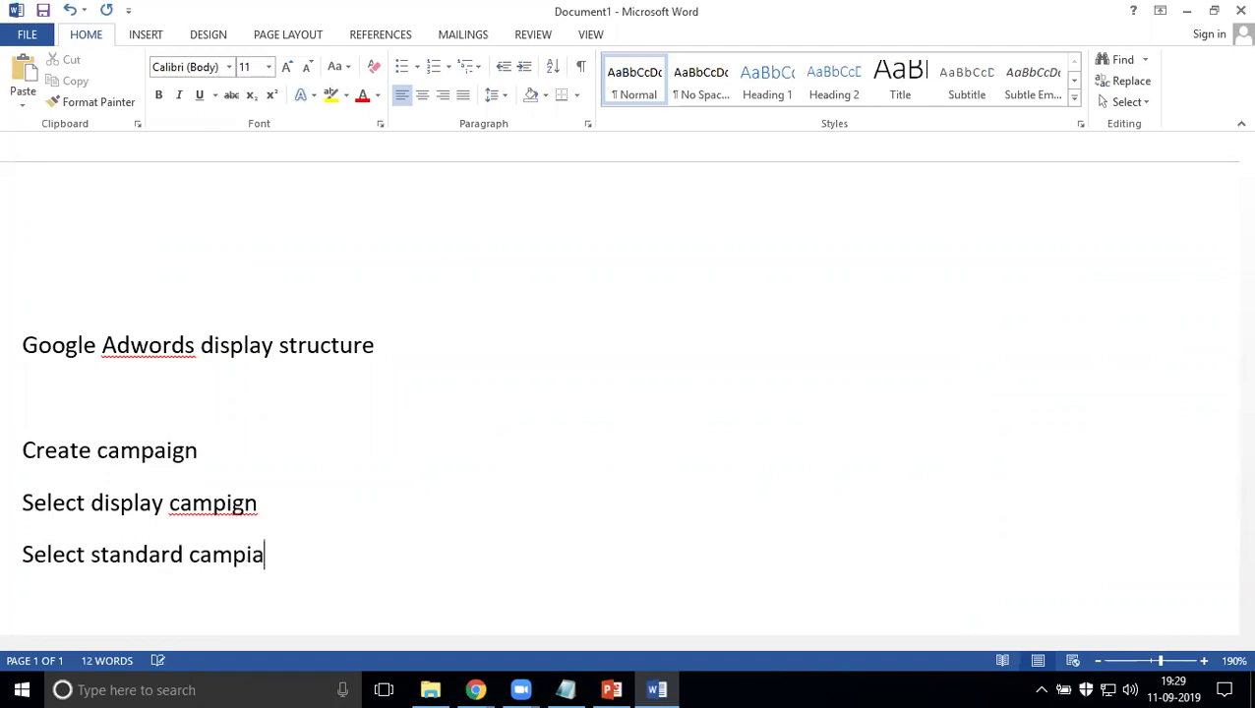
pyautogui.press('BackSpace')
pyautogui.write('gn')
pyautogui.press('Return')
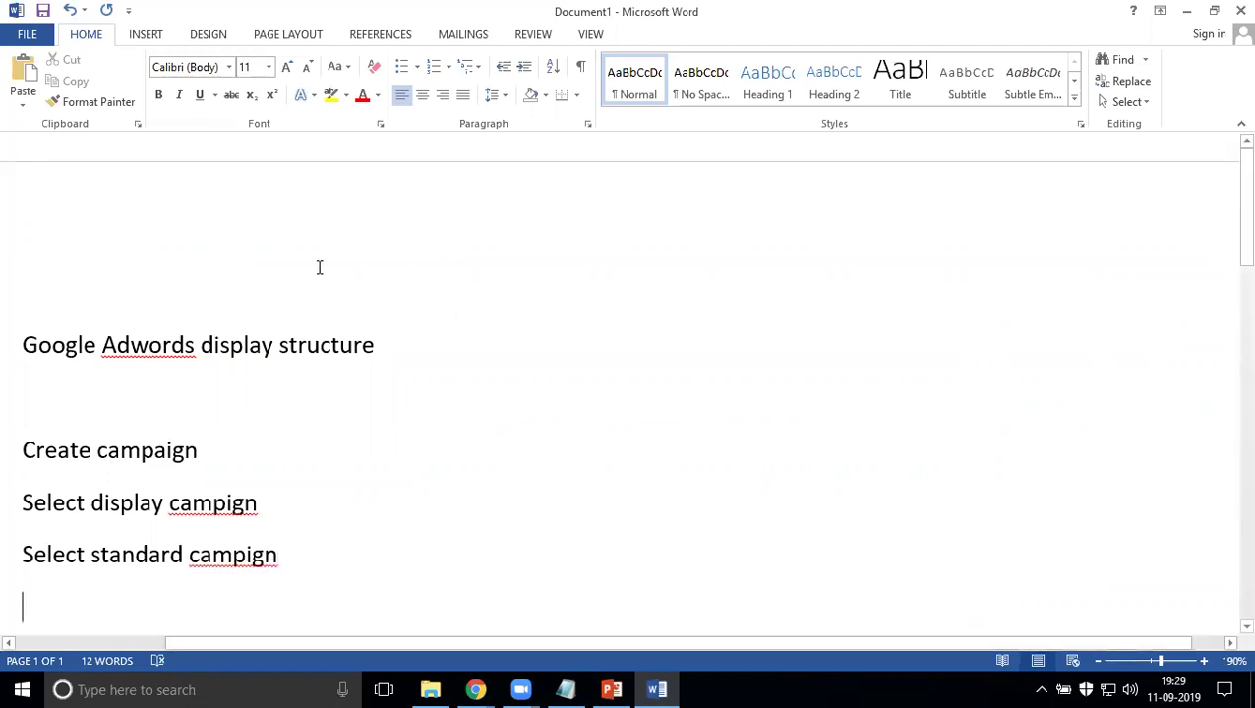
# Insert empty lines after the standard campaign line and write "Create adgroup" directly below it
pyautogui.click(308, 558)
pyautogui.press('Return')
pyautogui.press('Return')
pyautogui.press('Return')
pyautogui.press('Return')
pyautogui.press('Return')
pyautogui.press('Return')
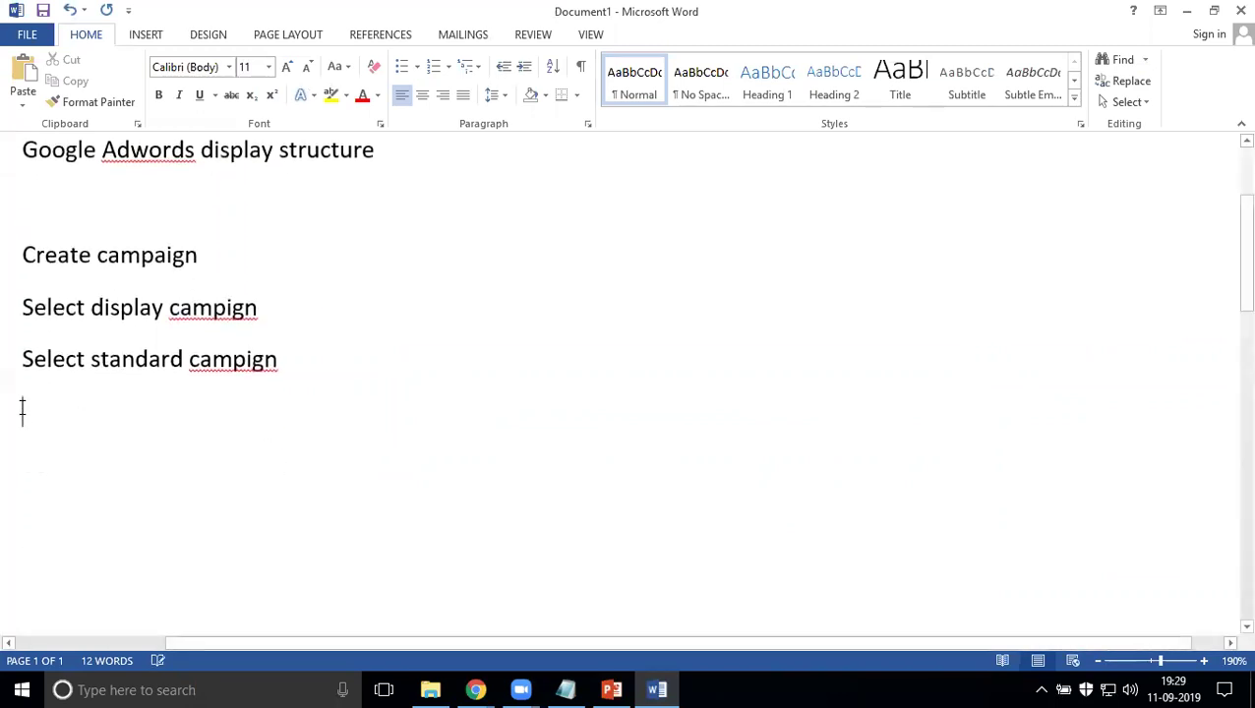
pyautogui.write('cr')
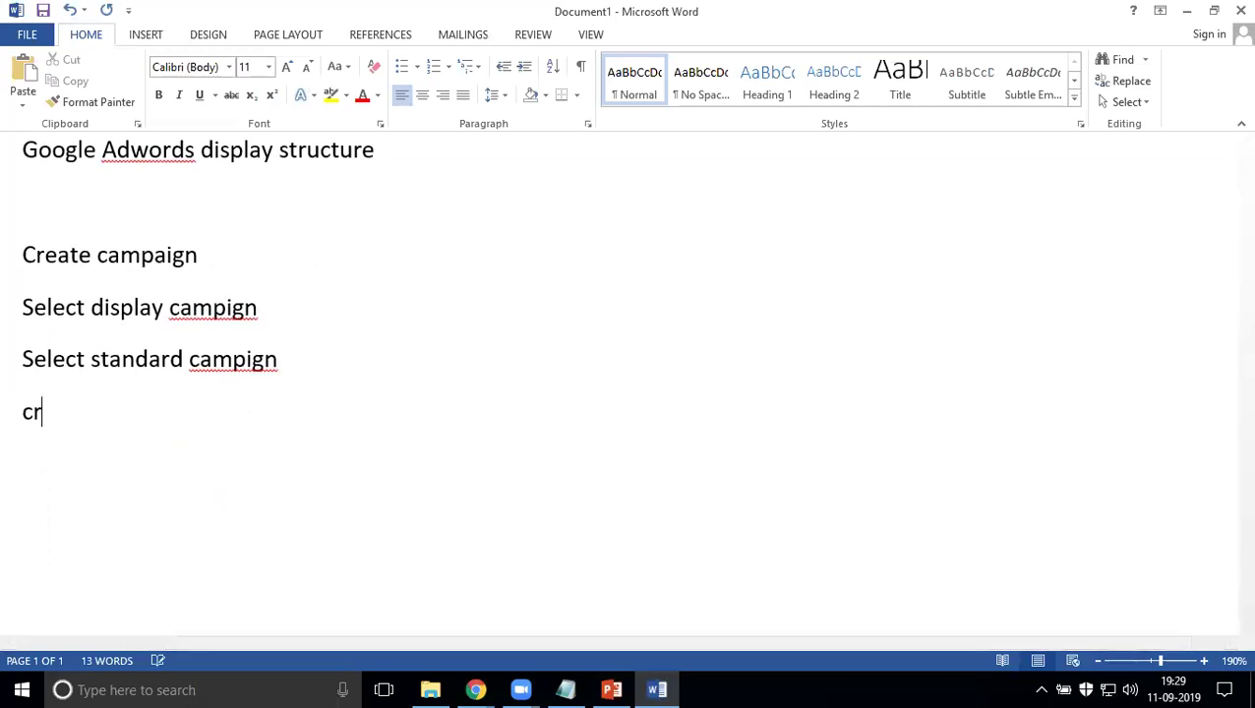
pyautogui.write('eate adf]')
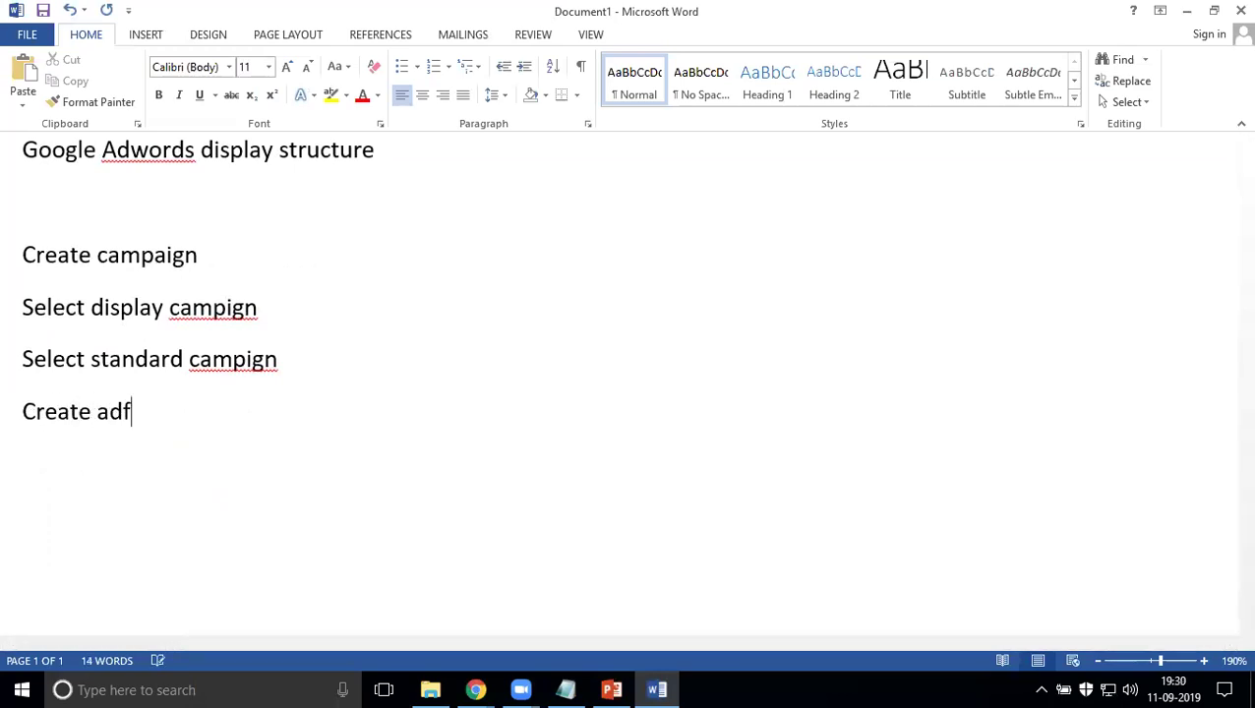
pyautogui.press('BackSpace')
pyautogui.press('BackSpace')
pyautogui.write('group')
pyautogui.press('Return')
# Add "Daily budget" and "Bid price" as separate lines beneath the adgroup line
pyautogui.write('daily budget')
pyautogui.press('Return')
pyautogui.write('bi')
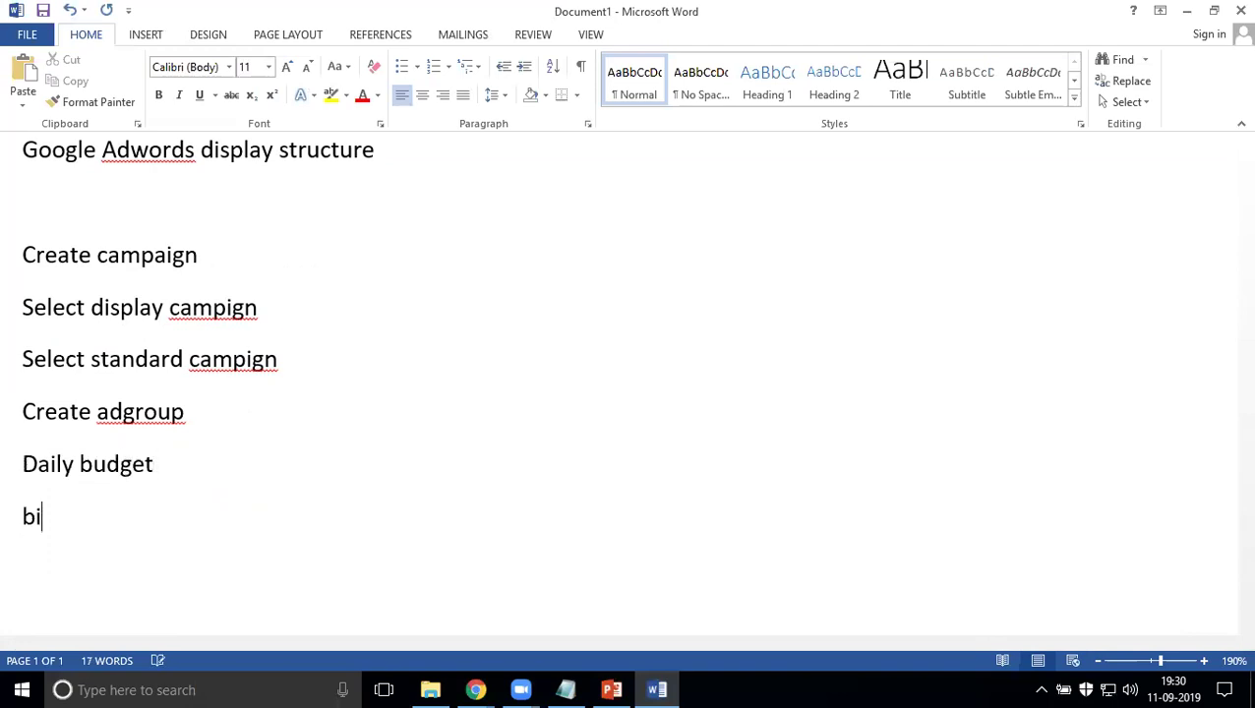
pyautogui.write('d price')
pyautogui.press('Return')
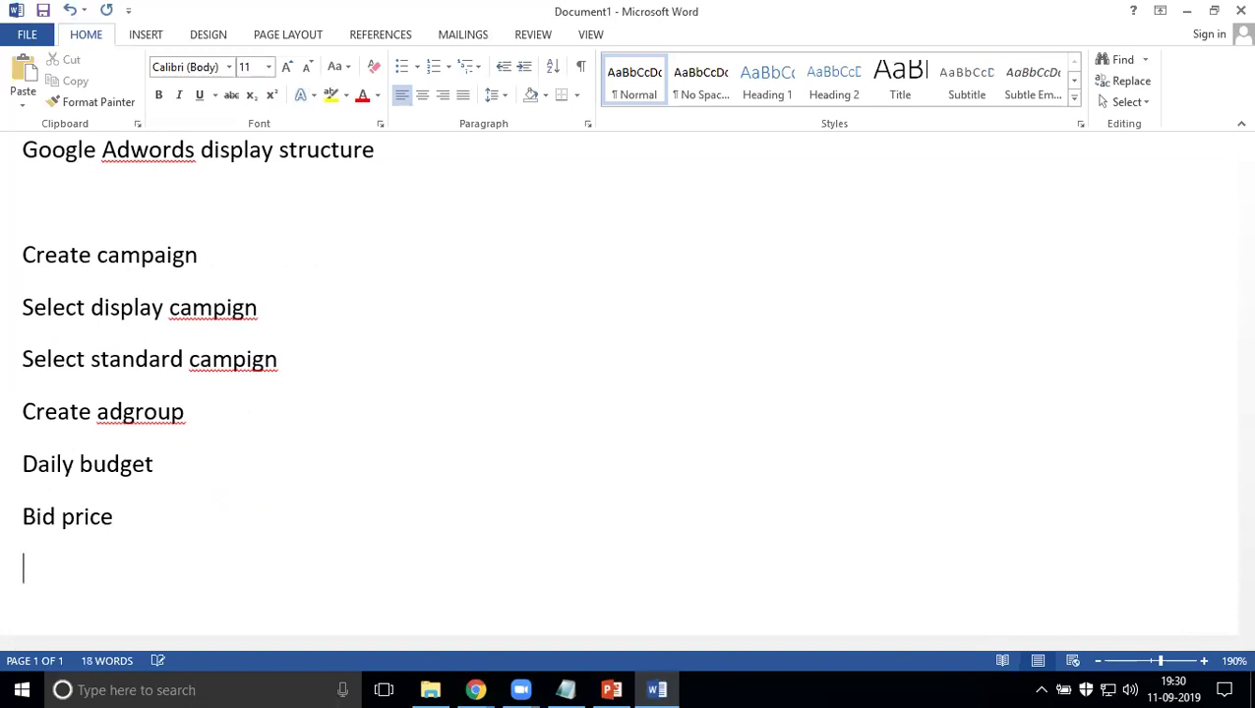